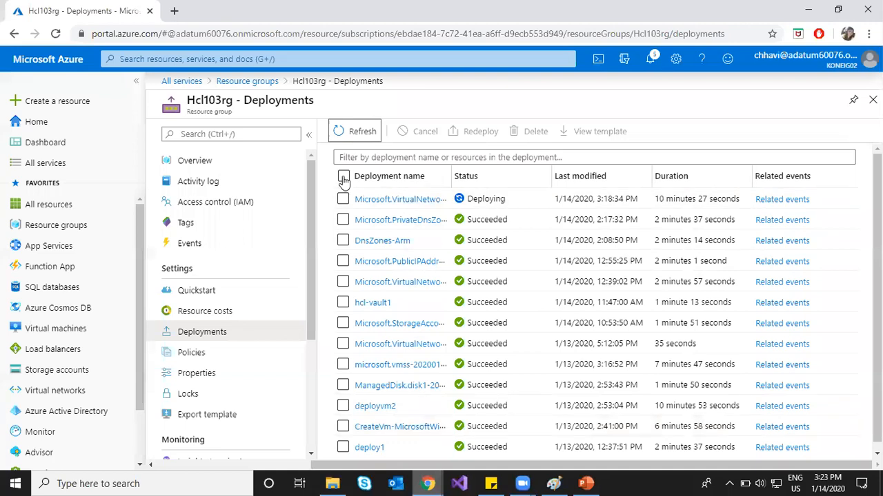
Refresh the deployments of the Hcl103rg resource group, then open the virtual network gateways list from the Networking services
{"action": "left_click", "coordinate": [341, 132]}
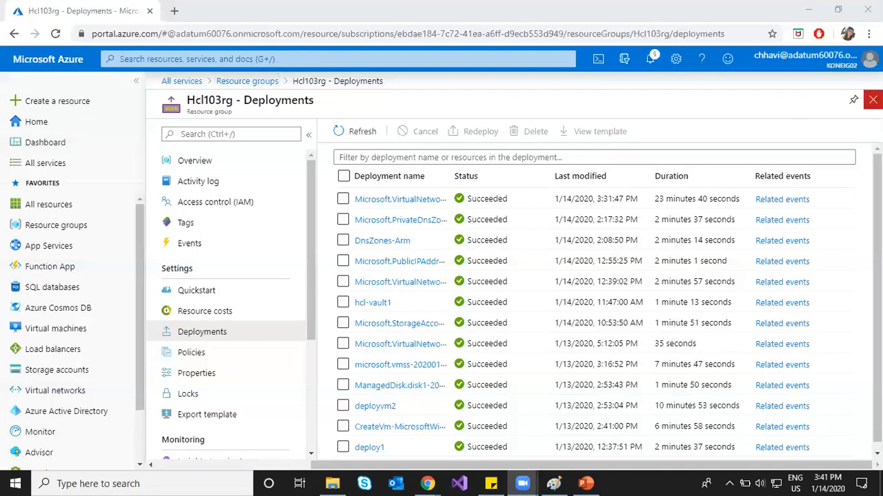
{"action": "left_click", "coordinate": [873, 100]}
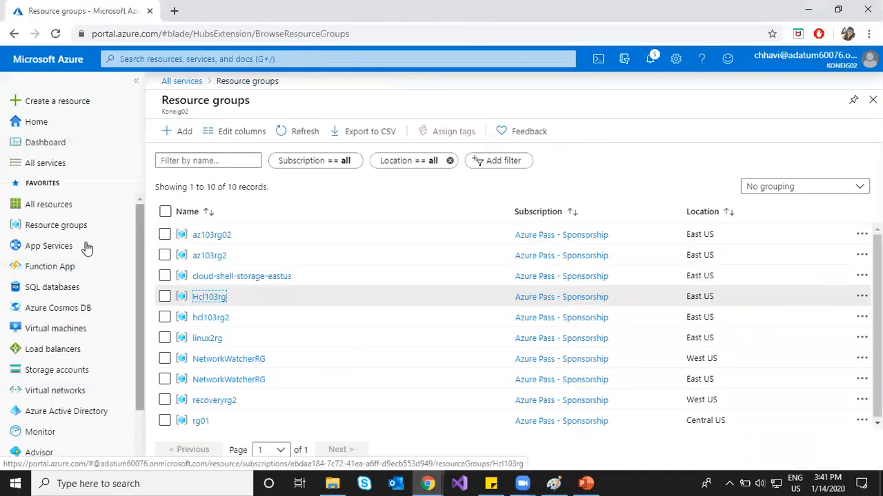
{"action": "left_click", "coordinate": [60, 166]}
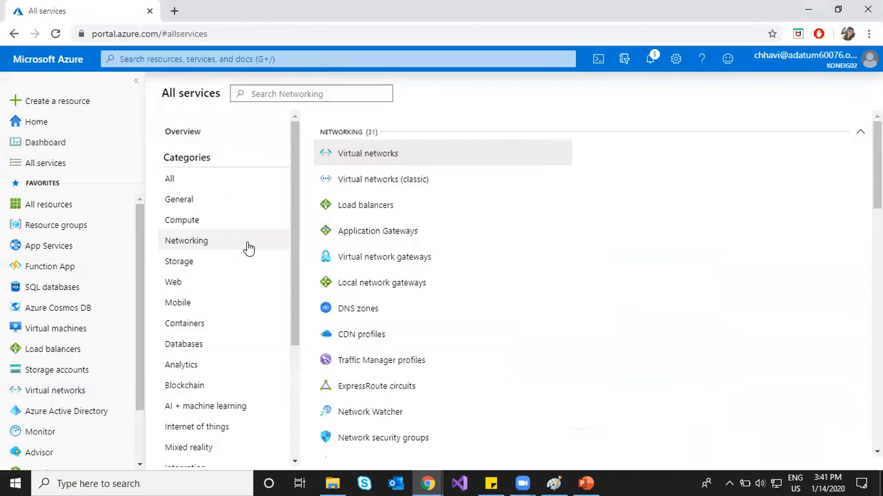
{"action": "left_click", "coordinate": [384, 257]}
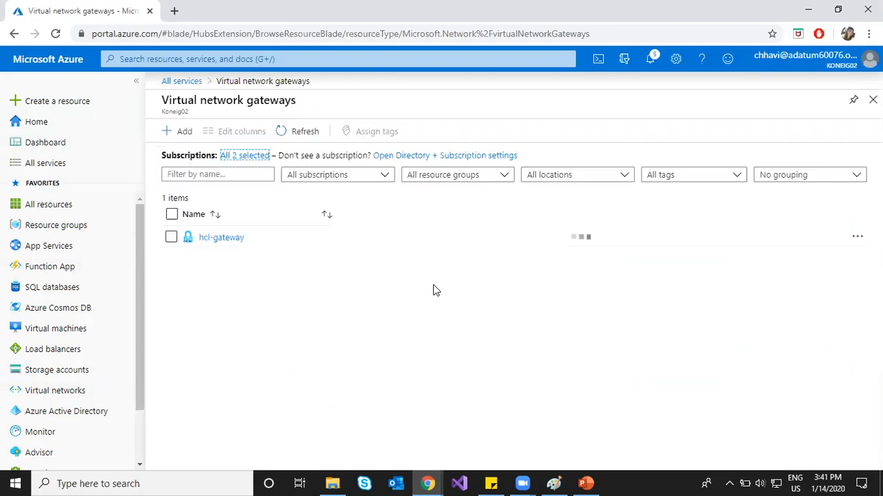
Switch to the Azure portal window showing DNS zones and start the DC-ktl9 virtual machine
{"action": "mouse_move", "coordinate": [438, 481]}
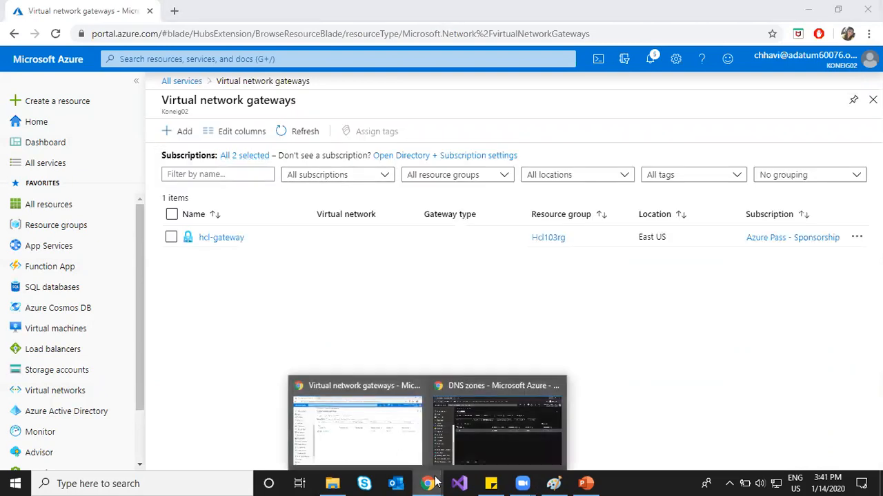
{"action": "left_click", "coordinate": [486, 424]}
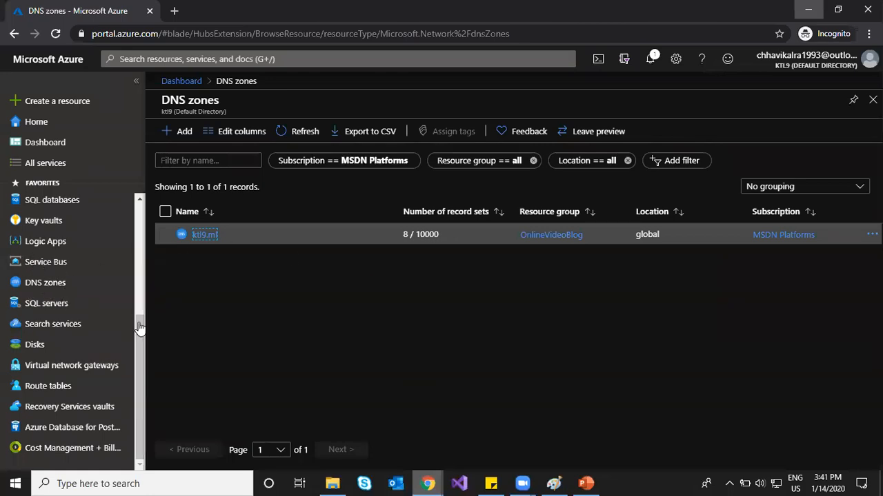
{"action": "left_click", "coordinate": [44, 392]}
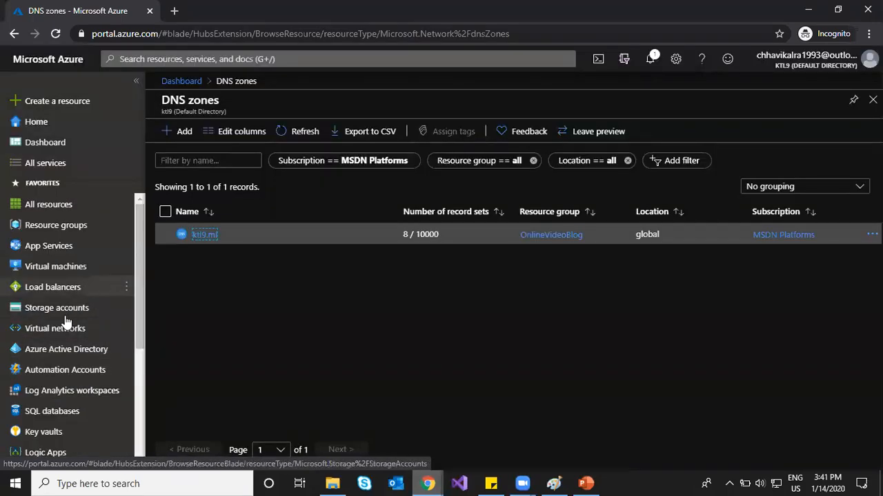
{"action": "left_click", "coordinate": [60, 275]}
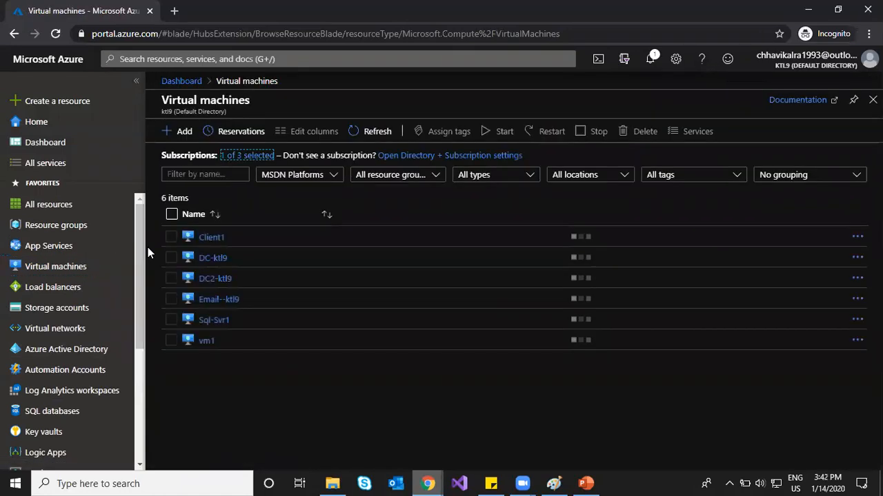
{"action": "left_click", "coordinate": [211, 260]}
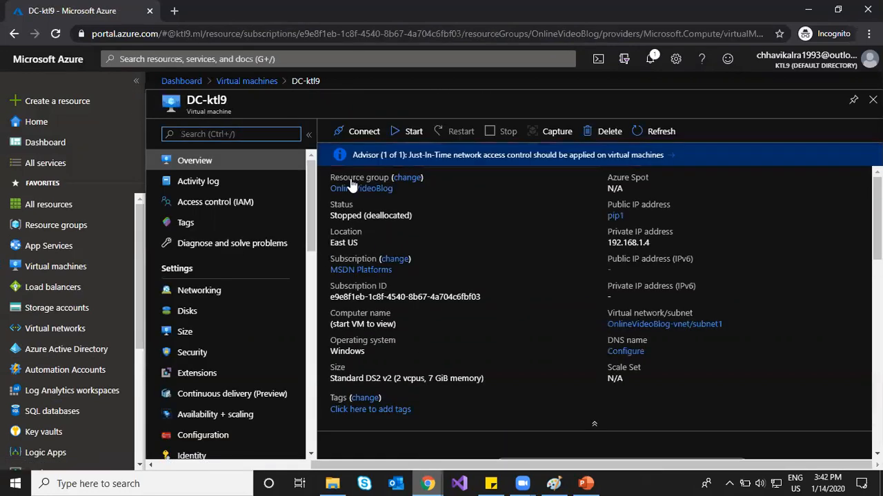
{"action": "left_click", "coordinate": [405, 132]}
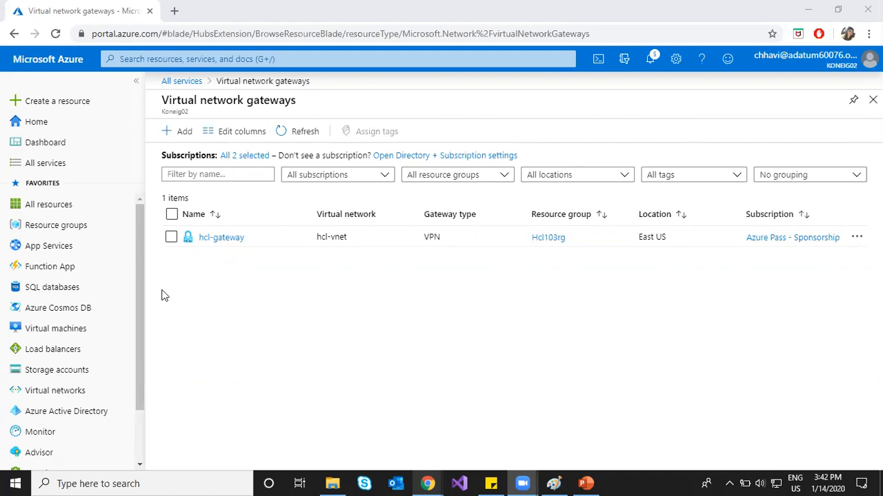
In the portal window listing virtual network gateways, open hcl-gateway's configuration and review the available SKU options
{"action": "left_click", "coordinate": [233, 238]}
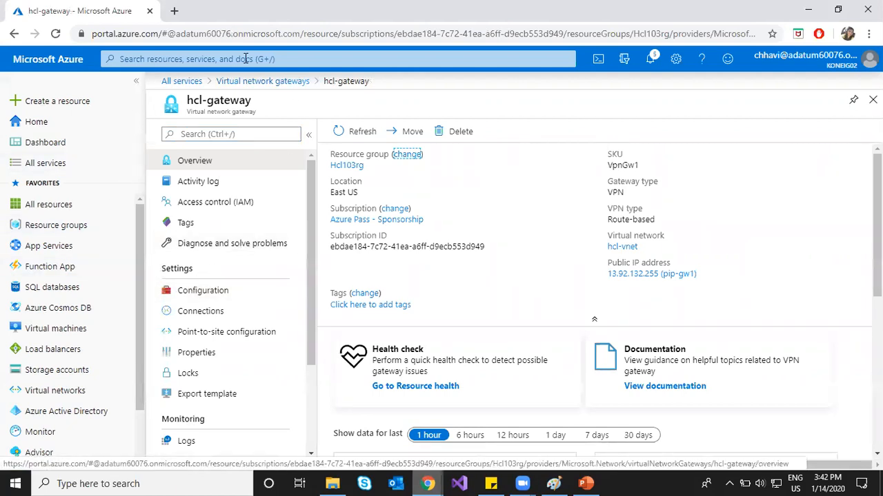
{"action": "left_click", "coordinate": [204, 292]}
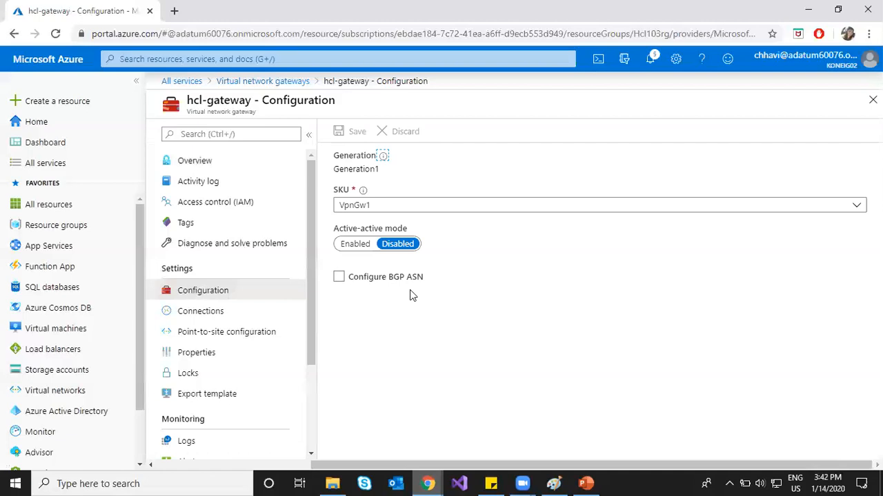
{"action": "left_click", "coordinate": [455, 213]}
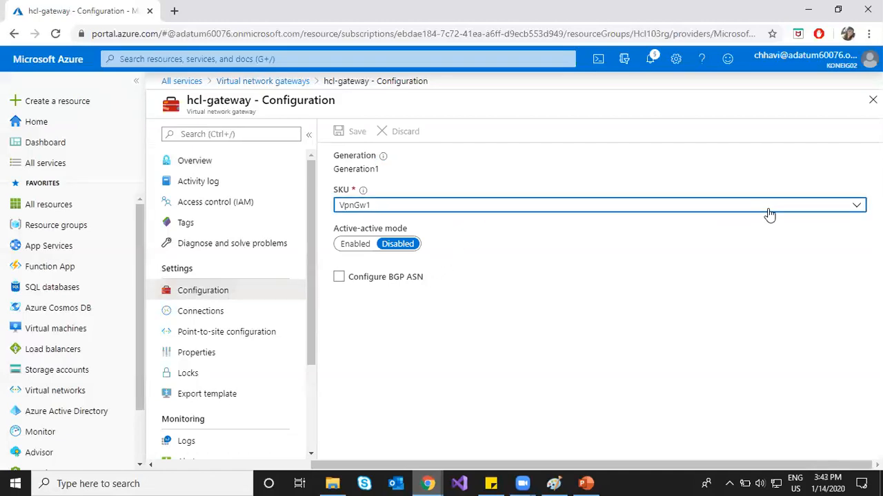
{"action": "left_click", "coordinate": [853, 207]}
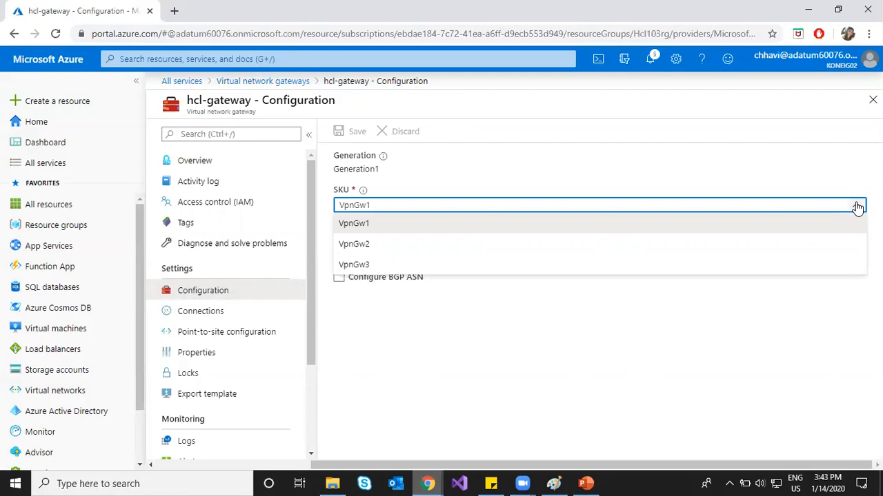
{"action": "left_click", "coordinate": [494, 345]}
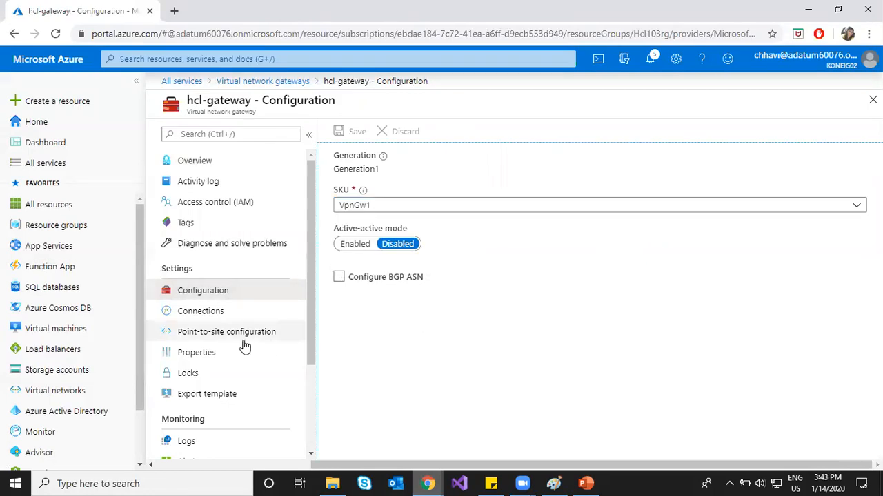
Start adding a connection to hcl-gateway and review the connection types, keeping VNet-to-VNet
{"action": "left_click", "coordinate": [222, 310]}
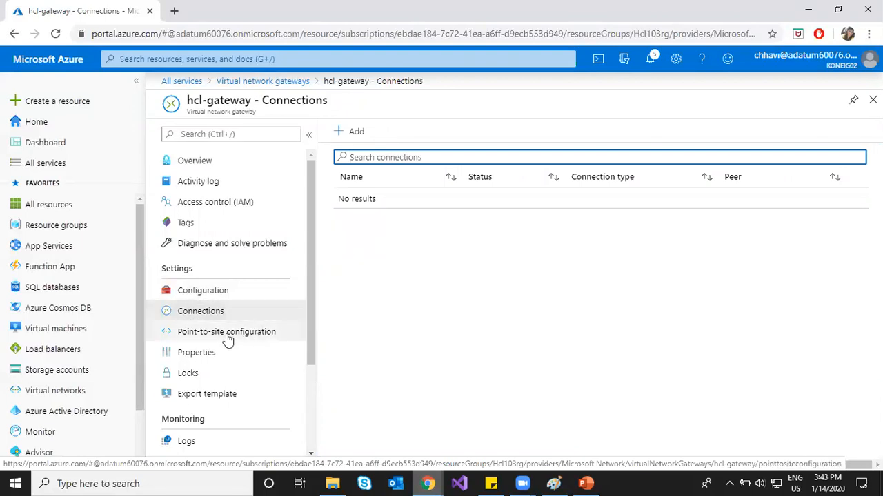
{"action": "left_click", "coordinate": [227, 339]}
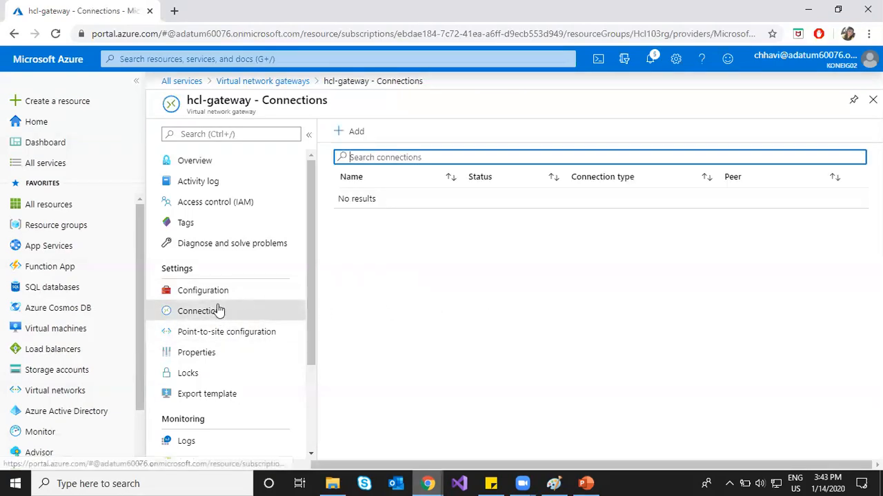
{"action": "left_click", "coordinate": [341, 131]}
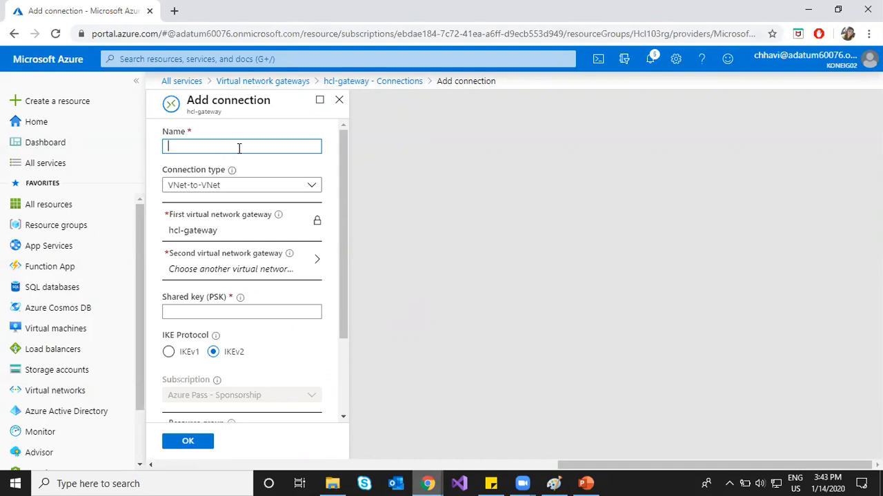
{"action": "left_click", "coordinate": [311, 188]}
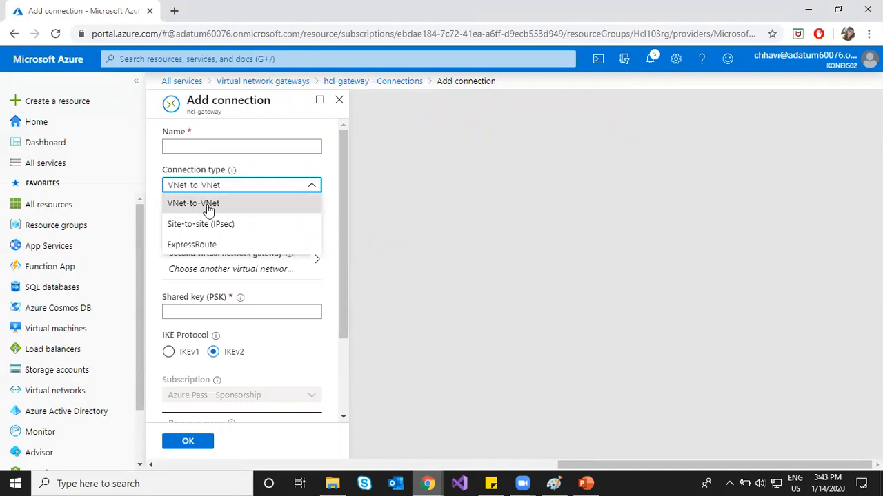
{"action": "left_click", "coordinate": [319, 208]}
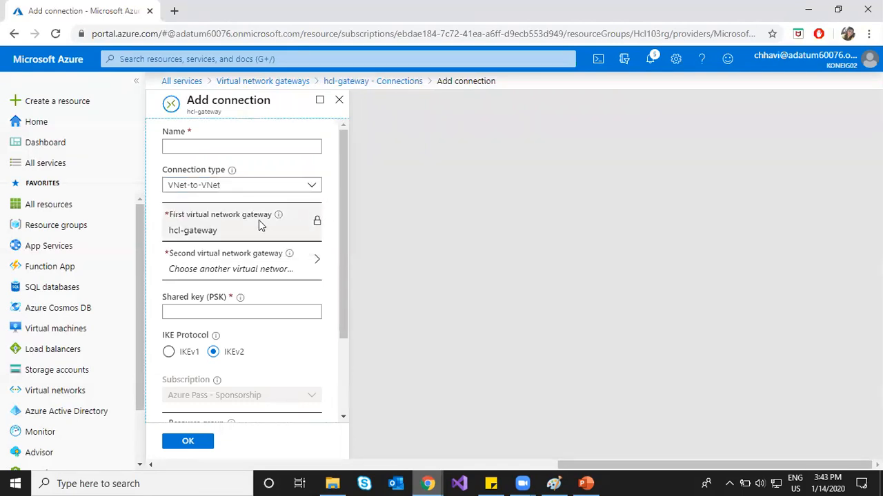
Examine the VNet-to-VNet connection settings, including the first and second virtual network gateways, shared key, IKE protocol, resource group and location
{"action": "left_click_drag", "start_coordinate": [169, 215], "coordinate": [264, 215]}
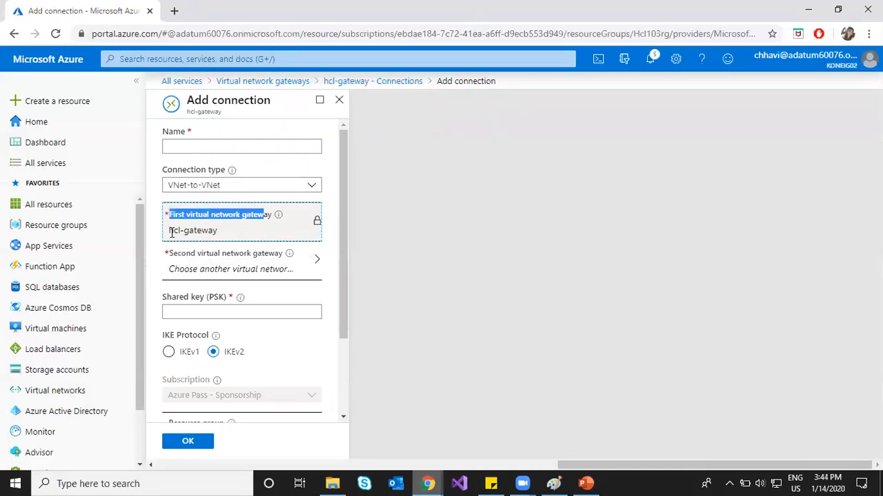
{"action": "left_click", "coordinate": [171, 231]}
{"action": "left_click_drag", "start_coordinate": [170, 231], "coordinate": [218, 233]}
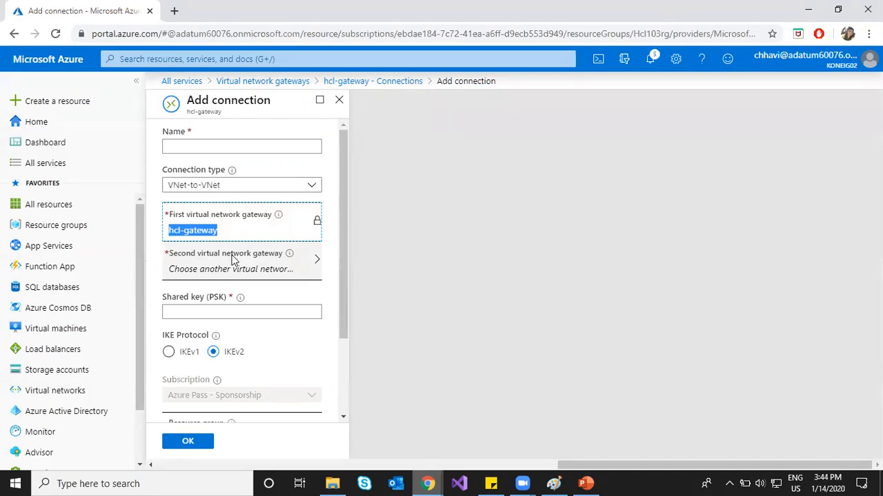
{"action": "left_click", "coordinate": [231, 258]}
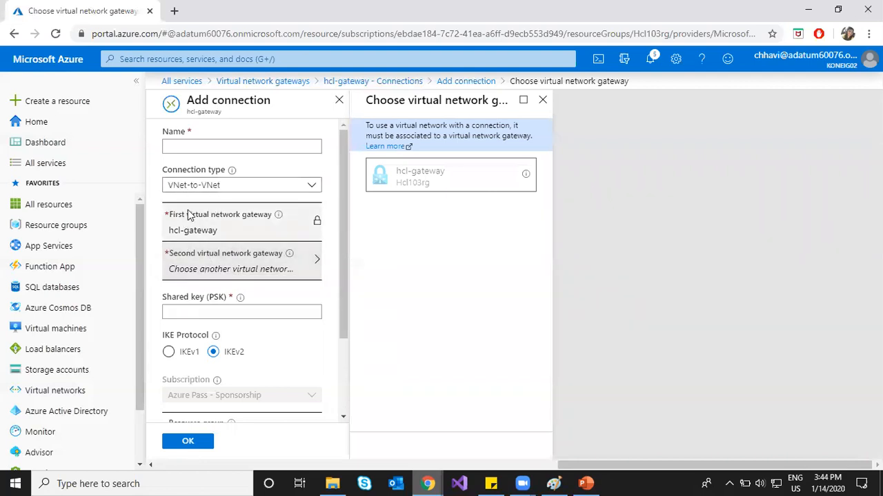
{"action": "left_click", "coordinate": [164, 173]}
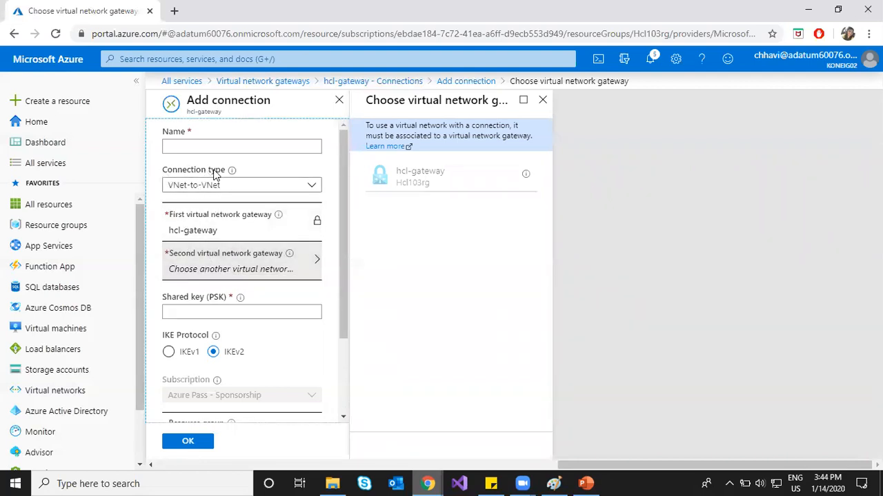
{"action": "left_click_drag", "start_coordinate": [163, 304], "coordinate": [205, 304]}
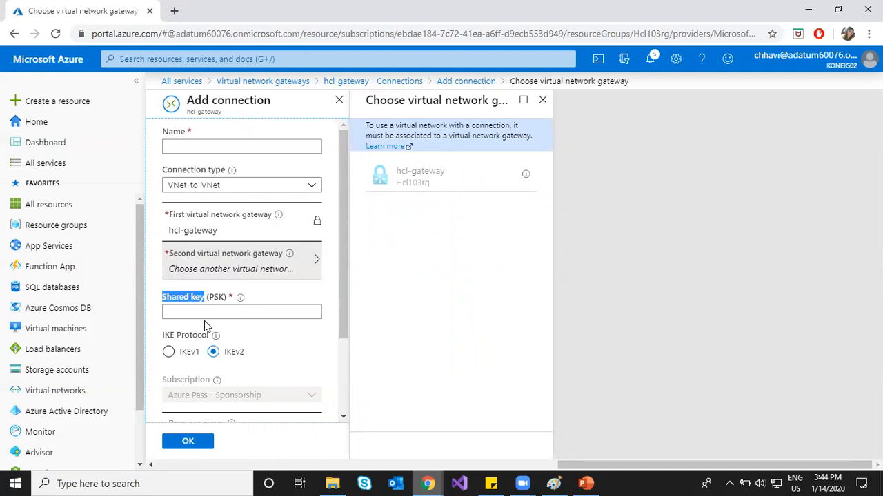
{"action": "left_click", "coordinate": [211, 314]}
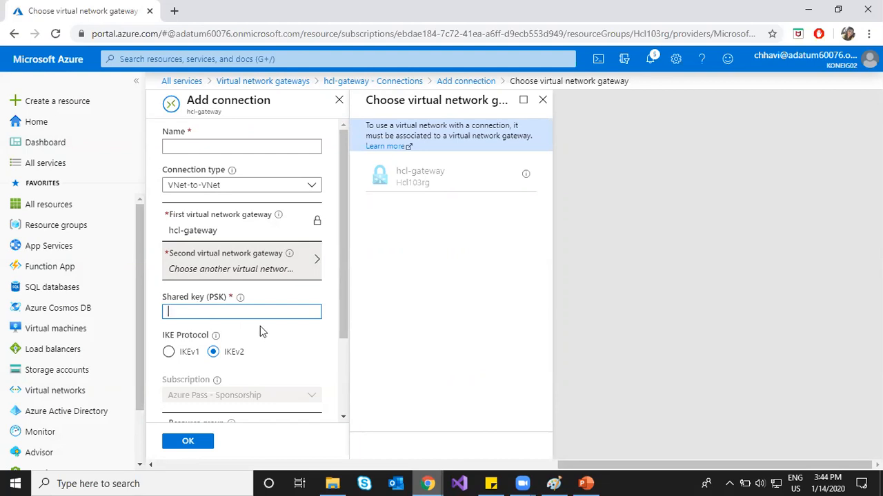
{"action": "scroll", "coordinate": [260, 326], "scroll_direction": "down", "scroll_amount": 1}
{"action": "scroll", "coordinate": [260, 326], "scroll_direction": "down", "scroll_amount": 1}
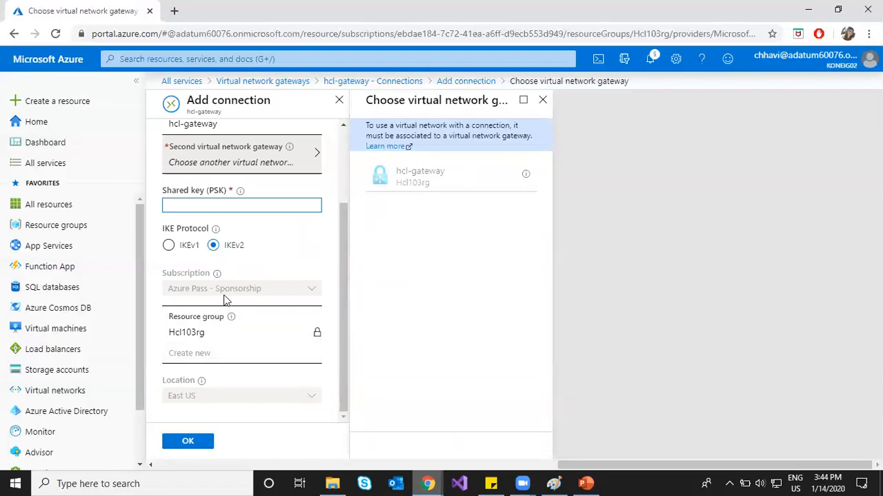
{"action": "scroll", "coordinate": [228, 300], "scroll_direction": "up", "scroll_amount": 2}
Set the connection type to Site-to-site (IPsec) and examine the fields for creating a local network gateway
{"action": "left_click", "coordinate": [225, 186]}
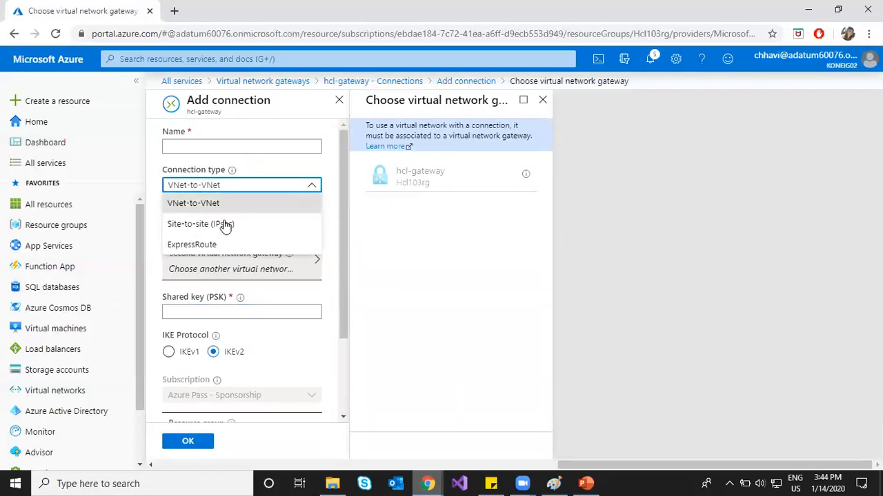
{"action": "left_click", "coordinate": [226, 223]}
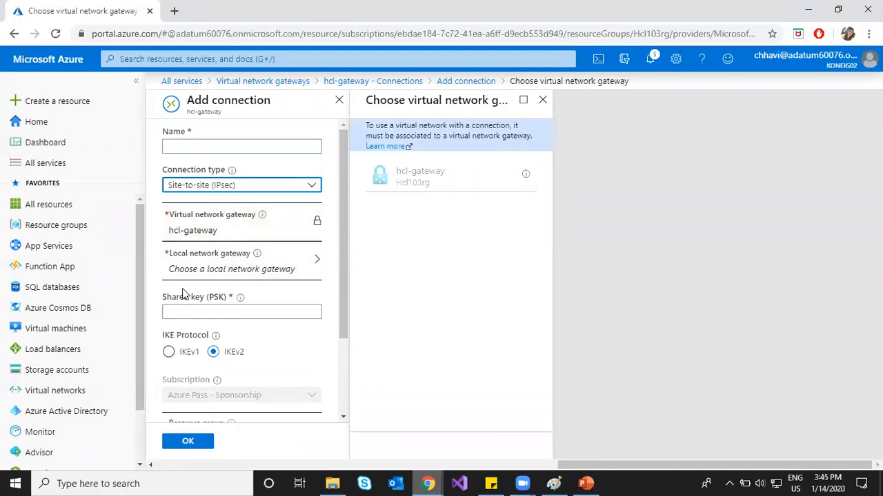
{"action": "left_click_drag", "start_coordinate": [178, 258], "coordinate": [233, 255]}
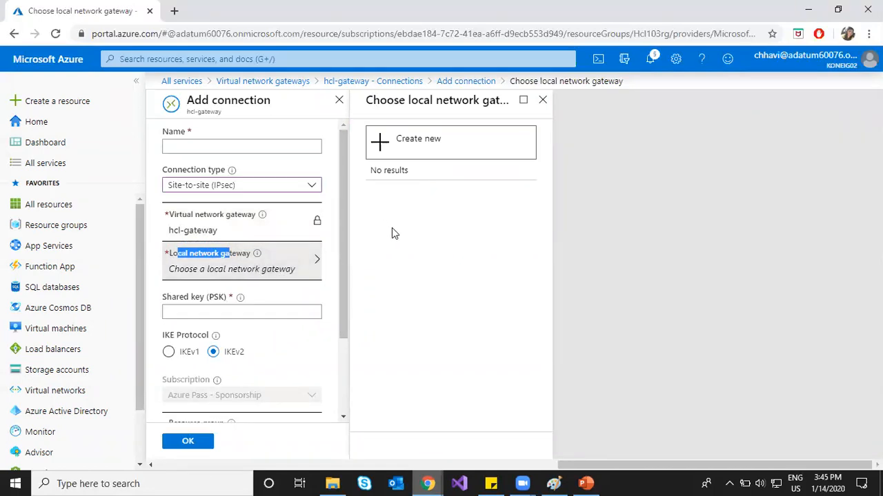
{"action": "left_click", "coordinate": [379, 148]}
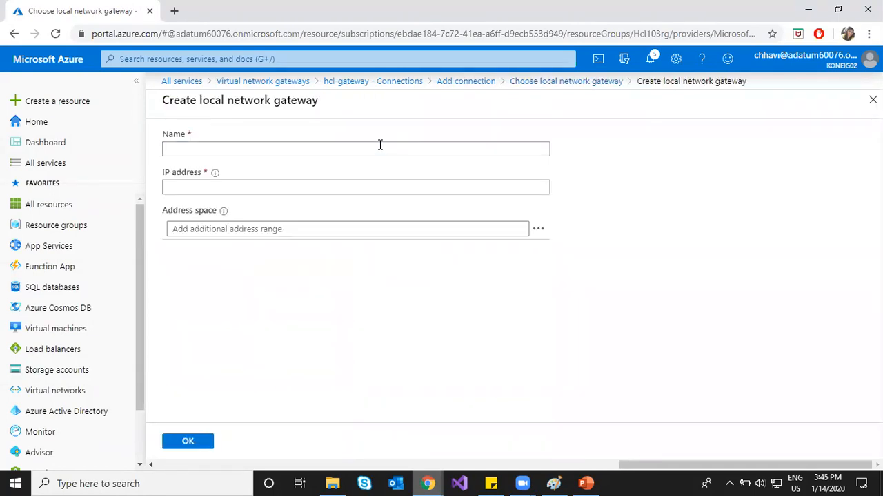
{"action": "left_click", "coordinate": [185, 187]}
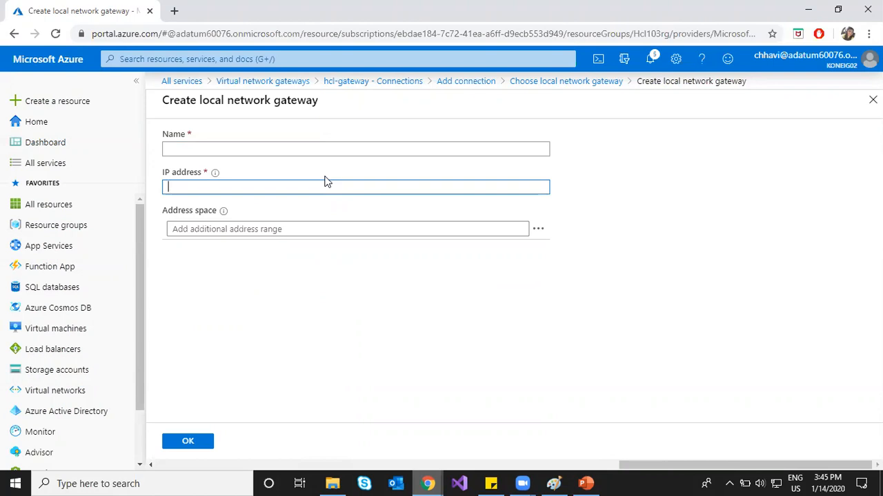
{"action": "left_click", "coordinate": [559, 81]}
{"action": "mouse_move", "coordinate": [254, 260]}
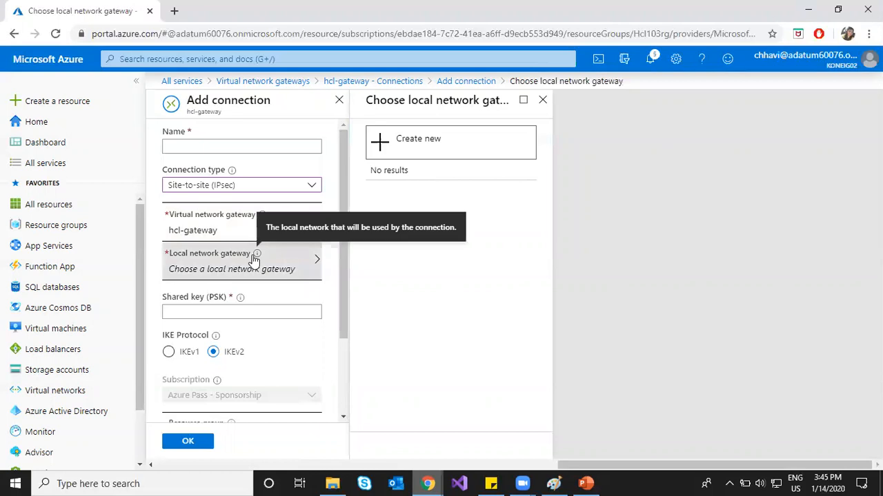
Change the connection type to ExpressRoute
{"action": "left_click", "coordinate": [246, 188]}
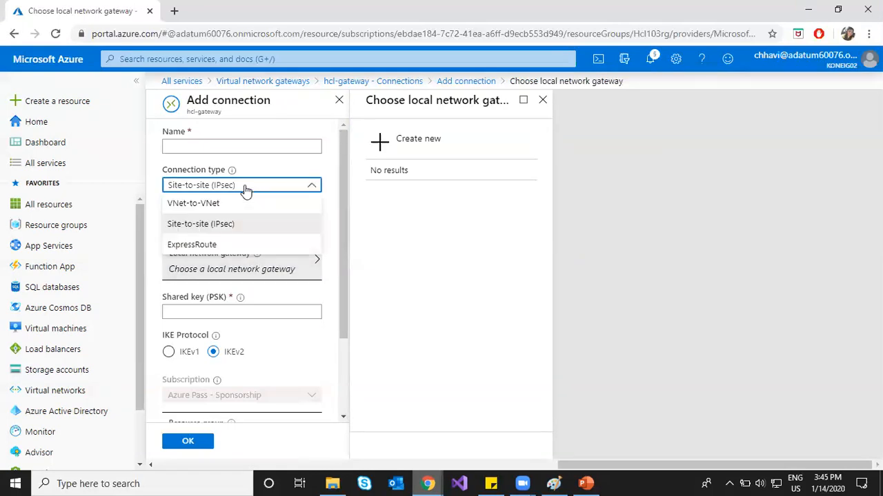
{"action": "left_click", "coordinate": [235, 252]}
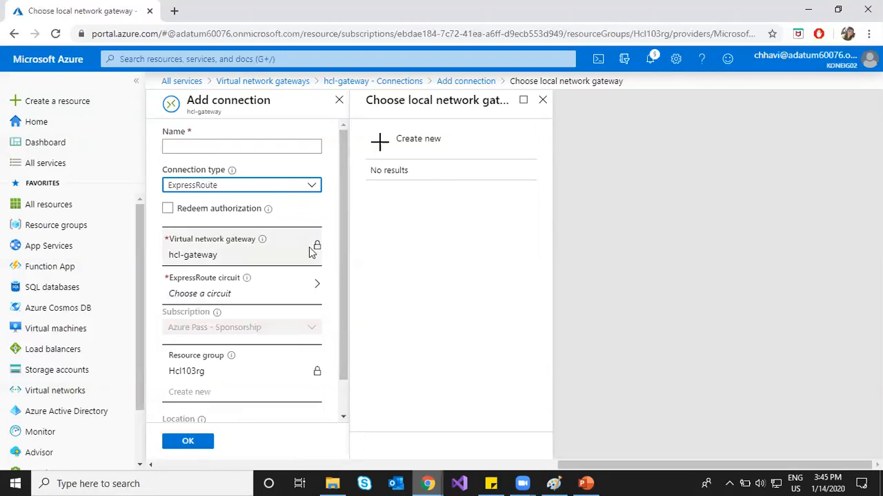
Abandon the unfinished ExpressRoute connection and return to the connections list of hcl-gateway
{"action": "left_click", "coordinate": [465, 83]}
{"action": "left_click", "coordinate": [367, 82]}
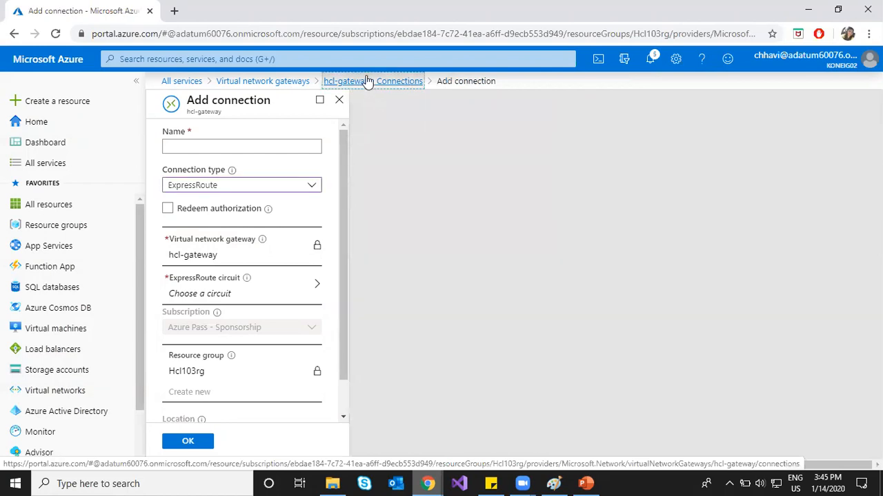
{"action": "left_click", "coordinate": [515, 105]}
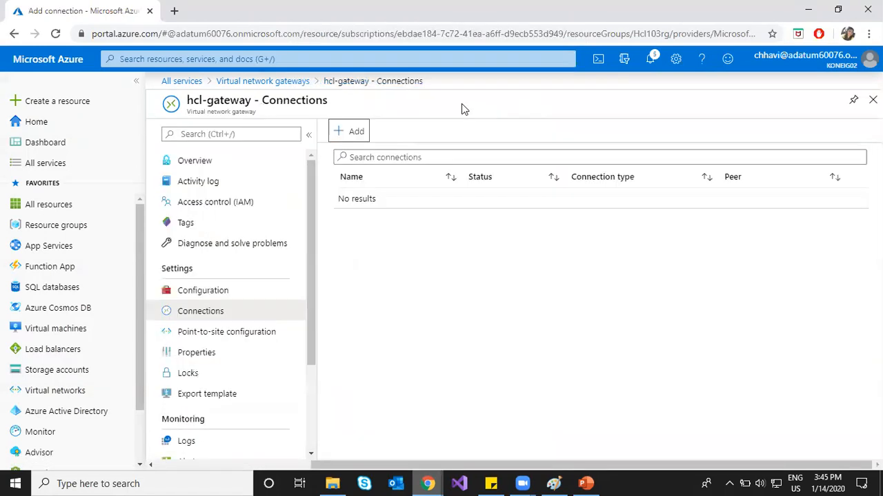
Start configuring point-to-site on hcl-gateway and set the address pool to 192.168.16.0/24
{"action": "left_click", "coordinate": [224, 333]}
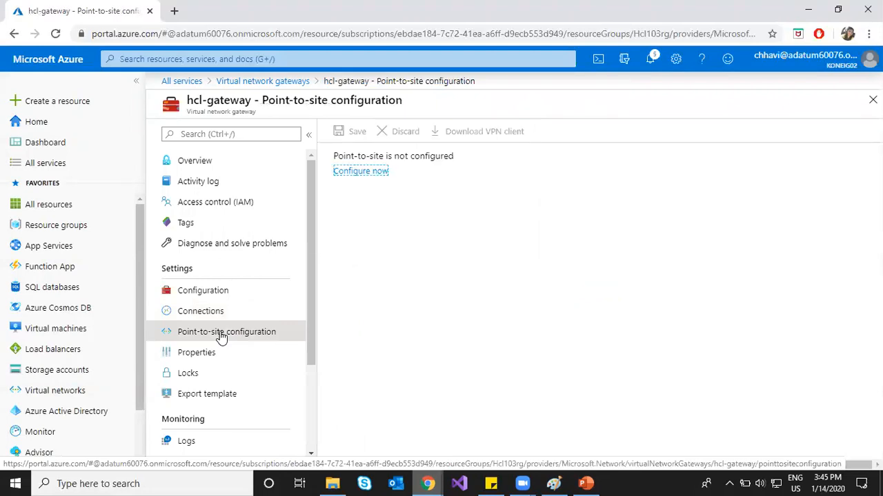
{"action": "left_click", "coordinate": [359, 172]}
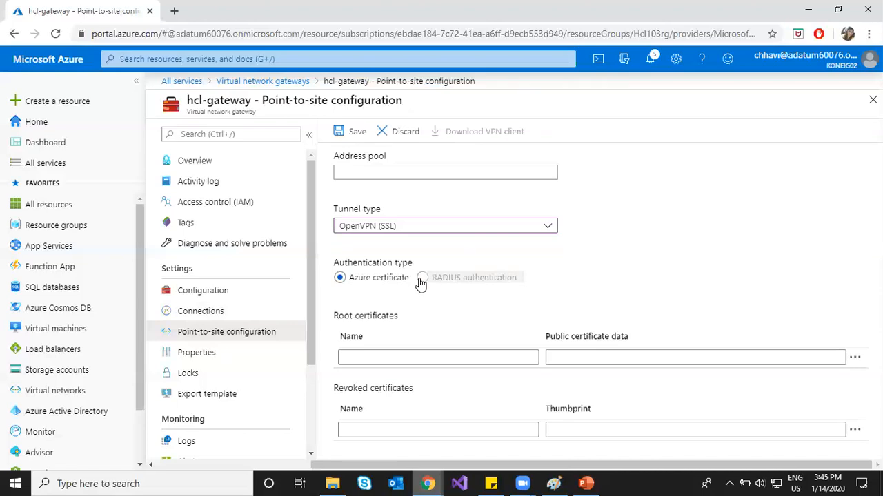
{"action": "left_click", "coordinate": [382, 172]}
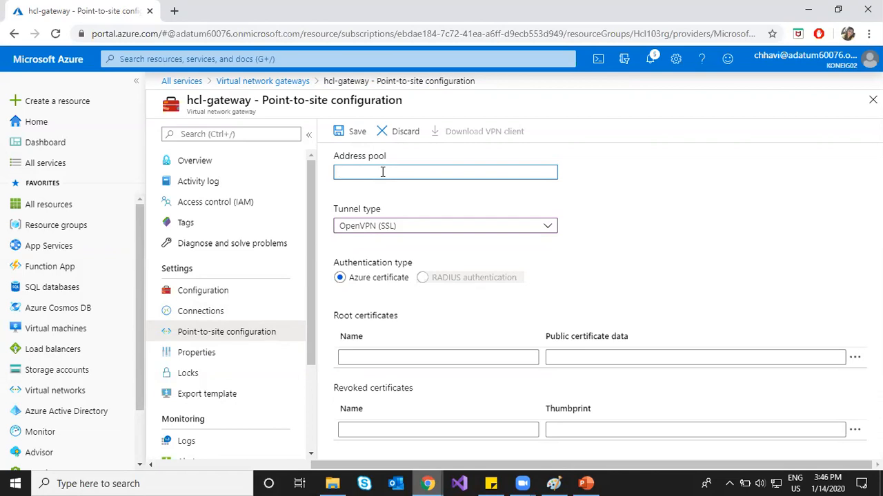
{"action": "type", "text": "192.168.16.0/24"}
{"action": "left_click", "coordinate": [640, 212]}
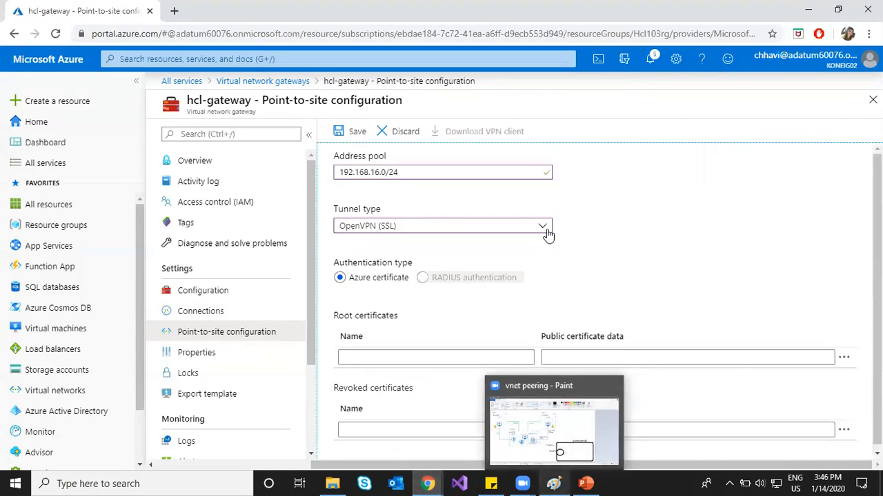
Review the available tunnel types and set the point-to-site tunnel type to SSTP (SSL)
{"action": "left_click", "coordinate": [542, 226]}
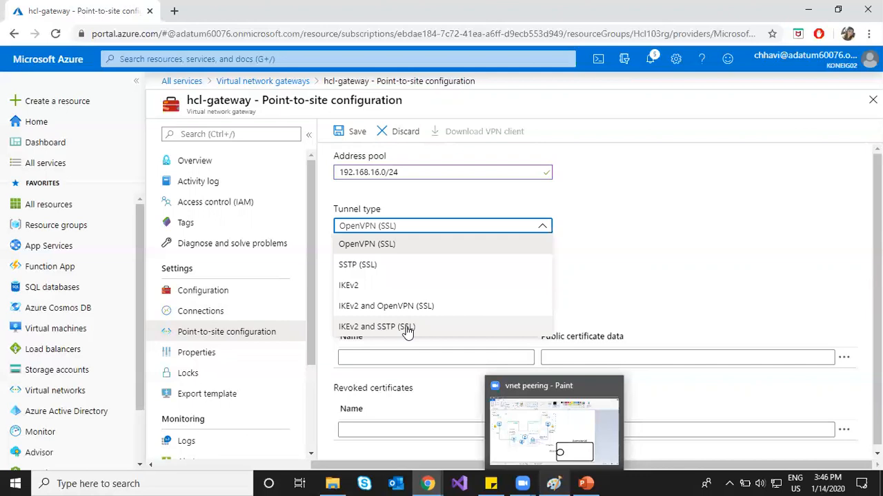
{"action": "left_click", "coordinate": [382, 268]}
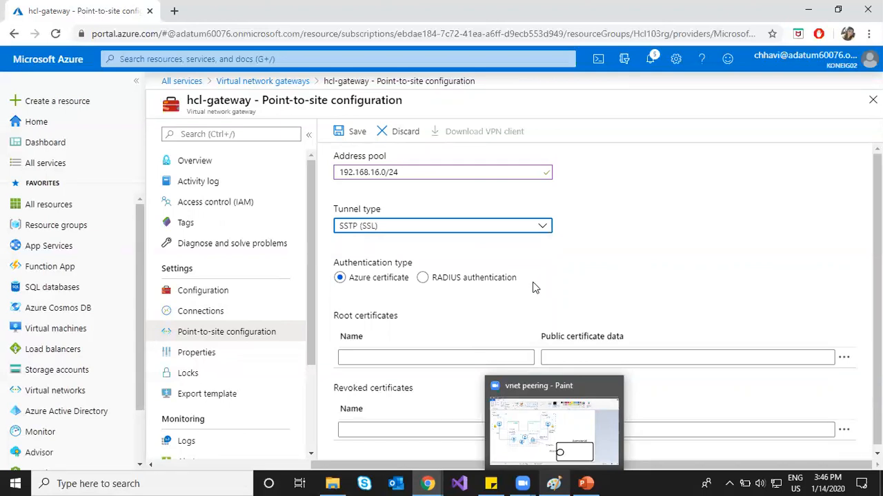
{"action": "scroll", "coordinate": [584, 268], "scroll_direction": "down", "scroll_amount": 1}
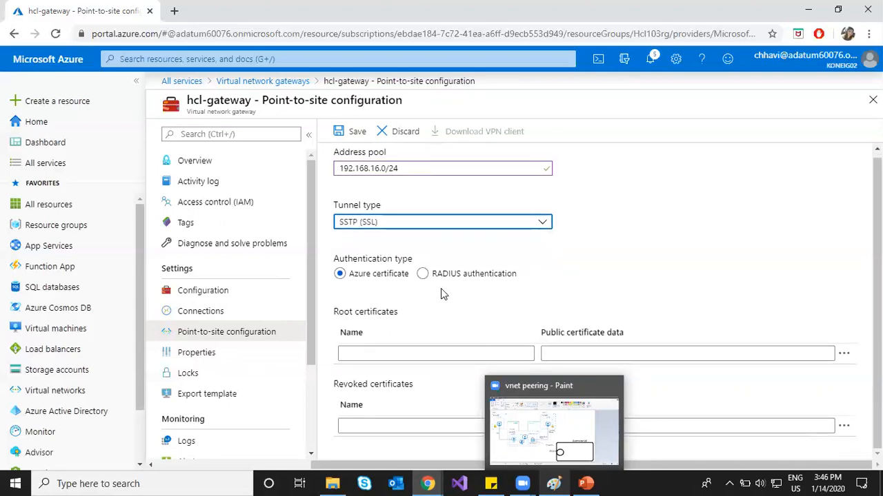
Compare the fields for Azure certificate and RADIUS authentication, keeping Azure certificate as the authentication type
{"action": "left_click_drag", "start_coordinate": [351, 274], "coordinate": [416, 278]}
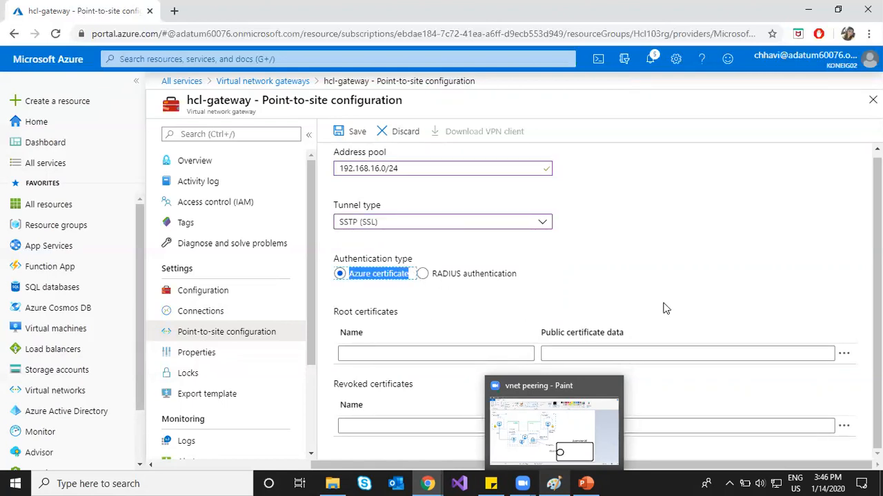
{"action": "left_click", "coordinate": [741, 289]}
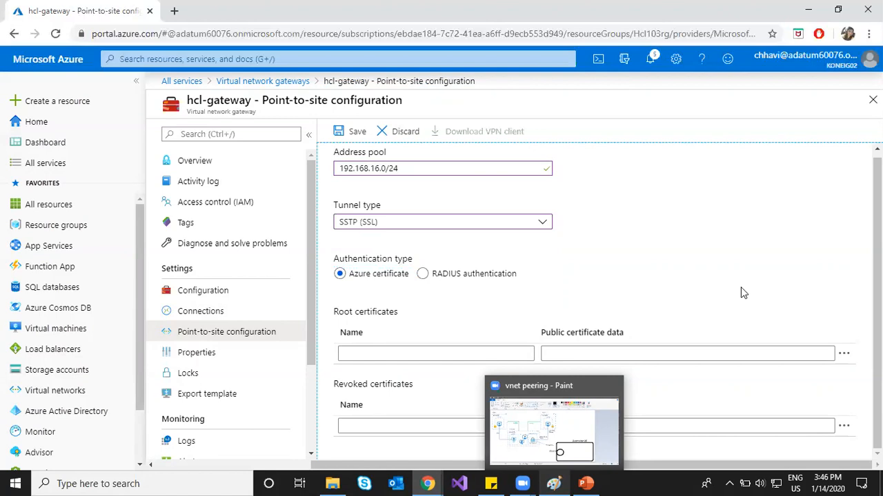
{"action": "left_click_drag", "start_coordinate": [548, 333], "coordinate": [628, 333]}
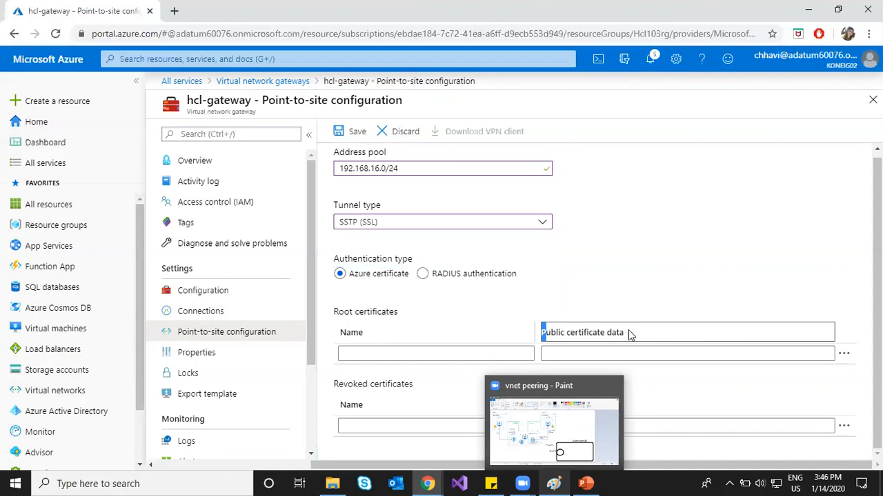
{"action": "left_click", "coordinate": [635, 291]}
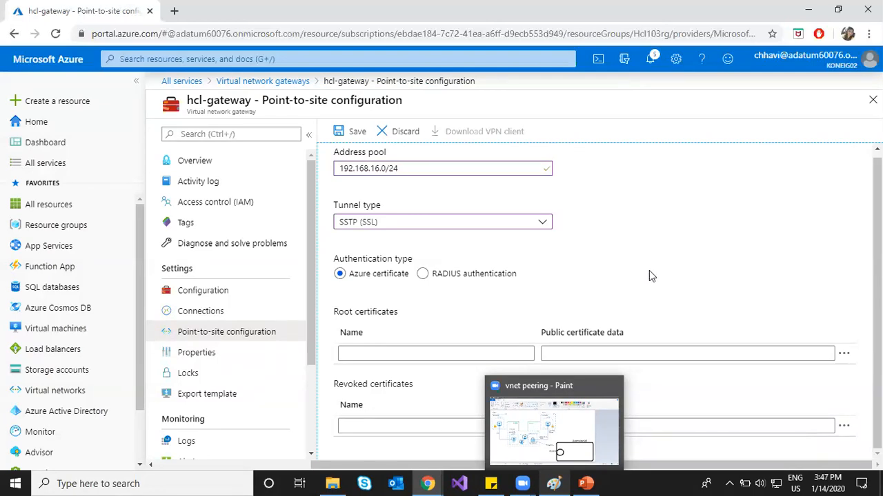
{"action": "left_click", "coordinate": [422, 274]}
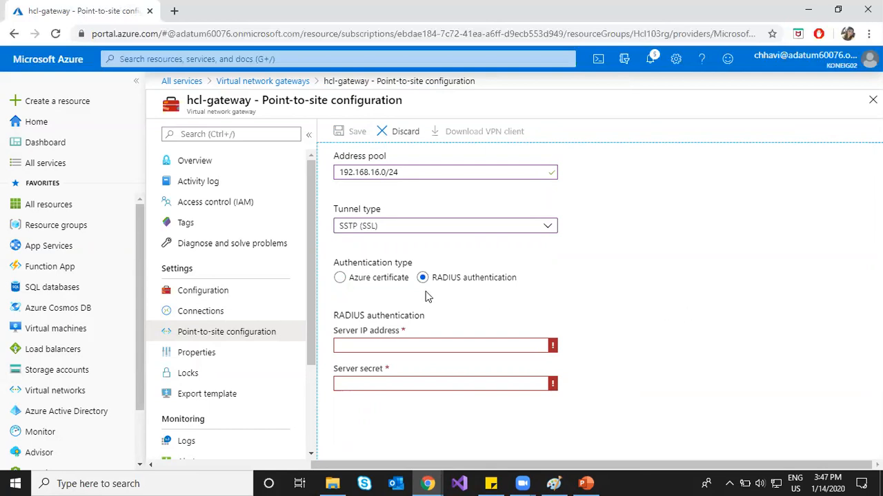
{"action": "left_click", "coordinate": [339, 278]}
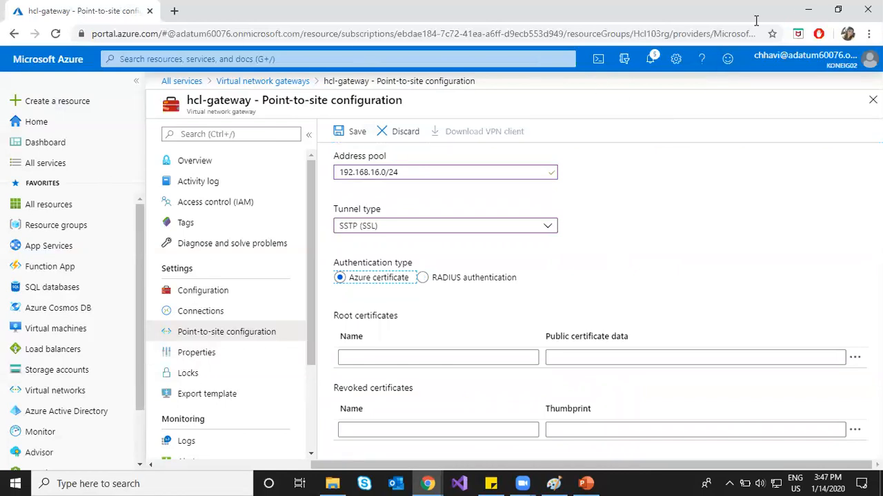
Switch to the Incognito portal window and open the RDP connection options of virtual machine DC-ktl9
{"action": "left_click", "coordinate": [431, 481]}
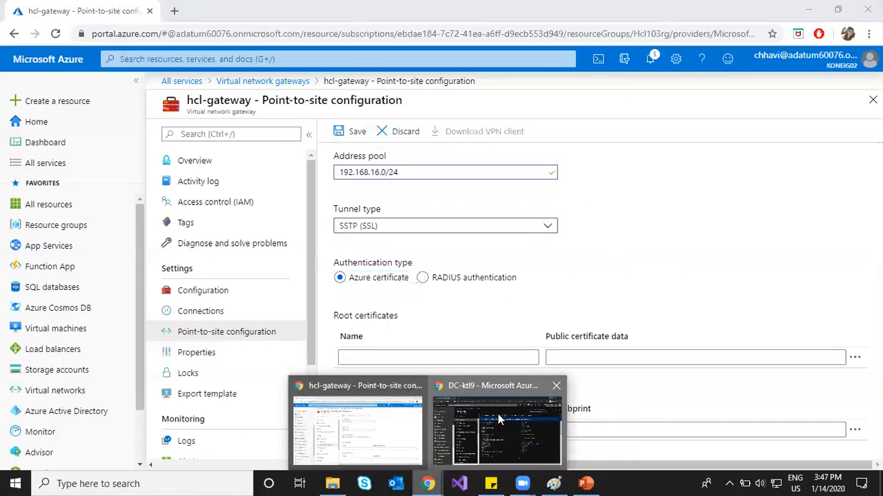
{"action": "left_click", "coordinate": [499, 418]}
{"action": "left_click", "coordinate": [436, 477]}
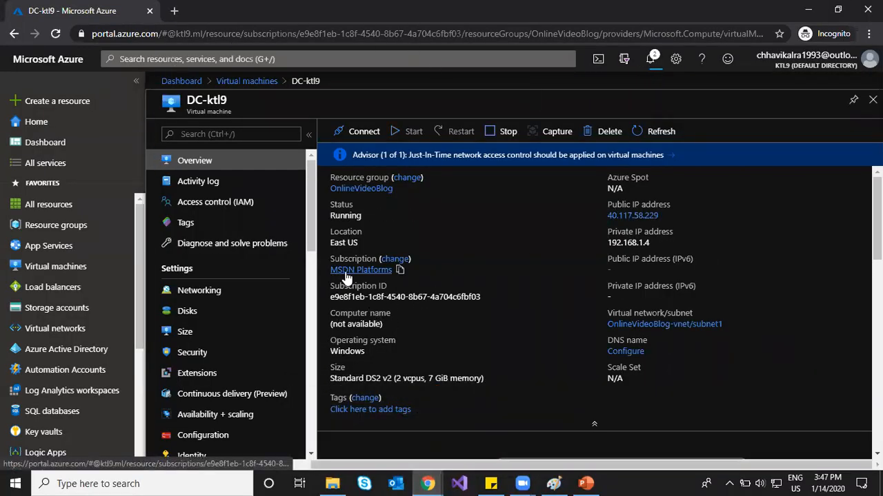
{"action": "left_click", "coordinate": [246, 81]}
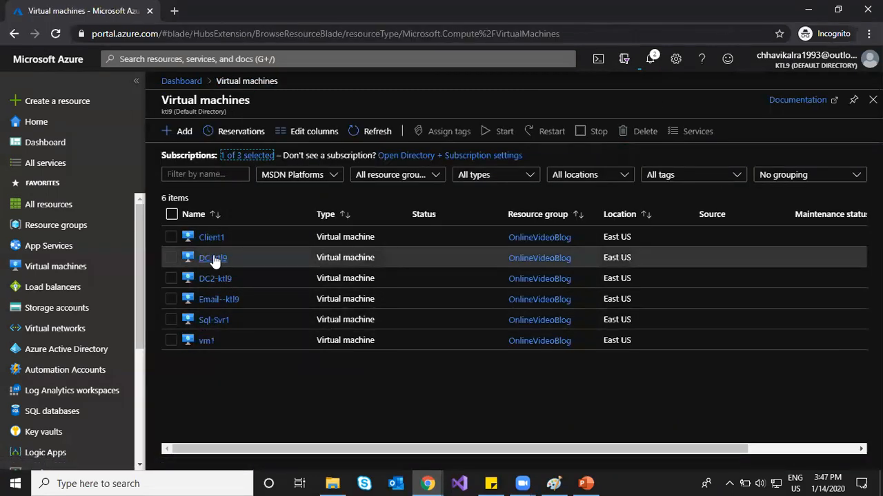
{"action": "left_click", "coordinate": [213, 258]}
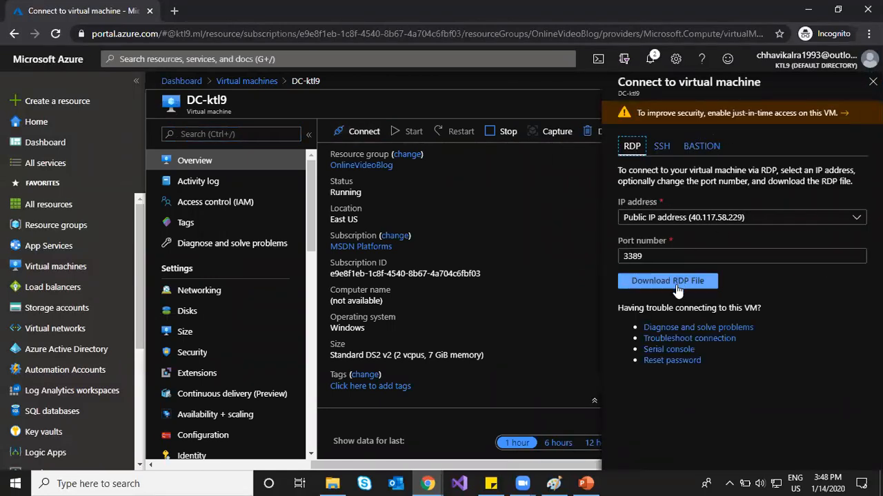
Download the RDP file for DC-ktl9 using its public IP address and port 3389, and open the file
{"action": "left_click", "coordinate": [676, 287]}
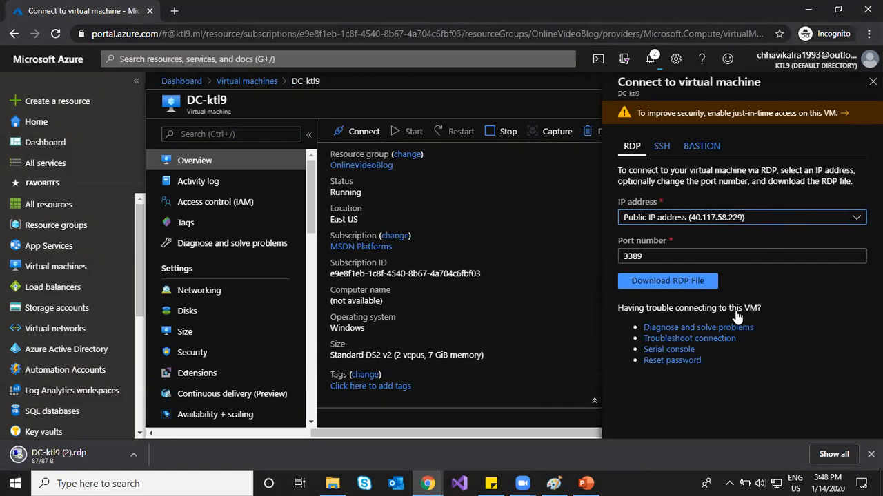
{"action": "left_click", "coordinate": [755, 218]}
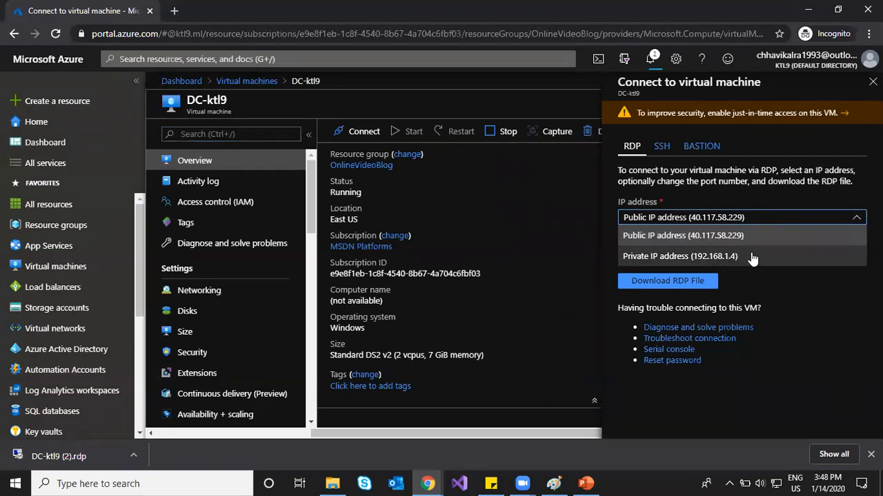
{"action": "left_click", "coordinate": [840, 324]}
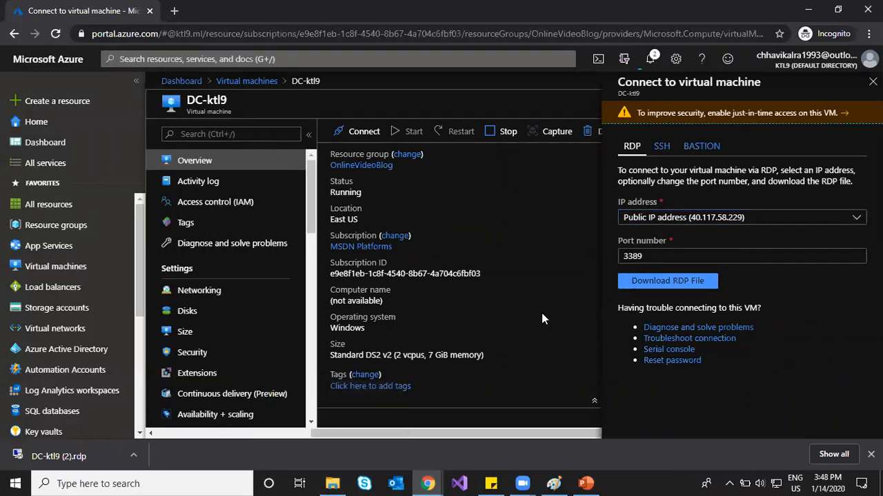
{"action": "left_click", "coordinate": [58, 456]}
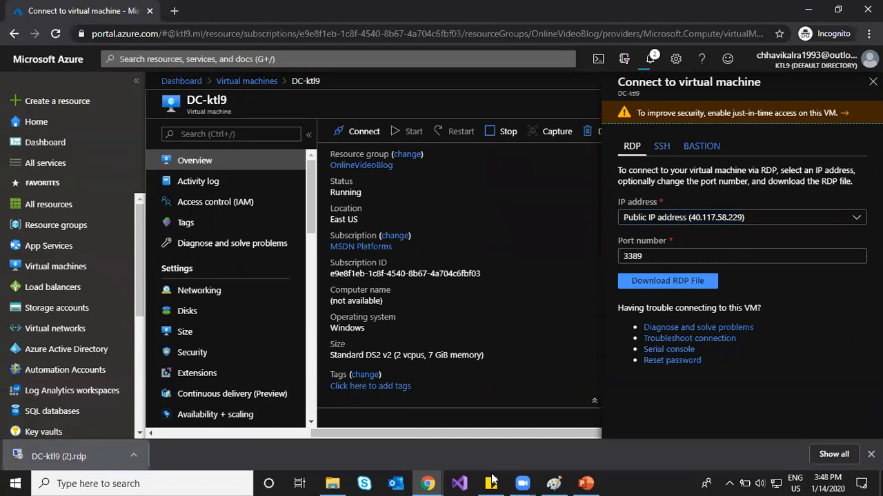
Copy the domain user name from the sticky note and return to the DC-ktl9 remote desktop connection
{"action": "mouse_move", "coordinate": [491, 482]}
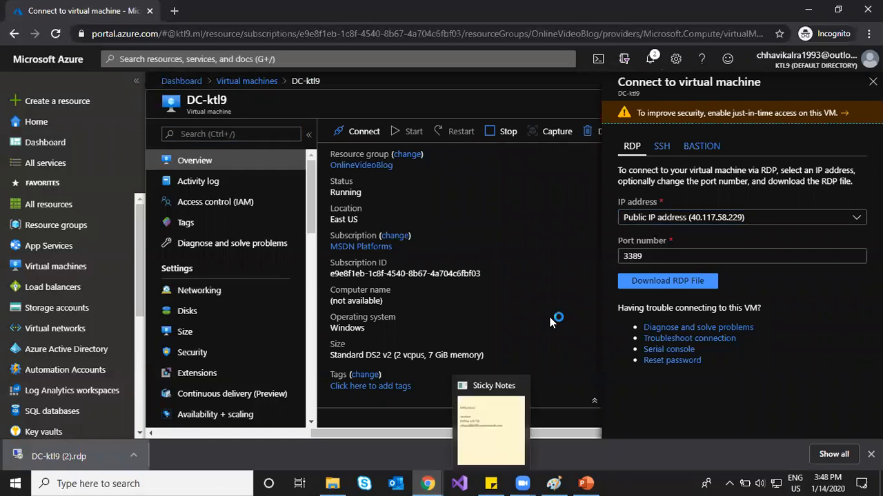
{"action": "left_click", "coordinate": [494, 437]}
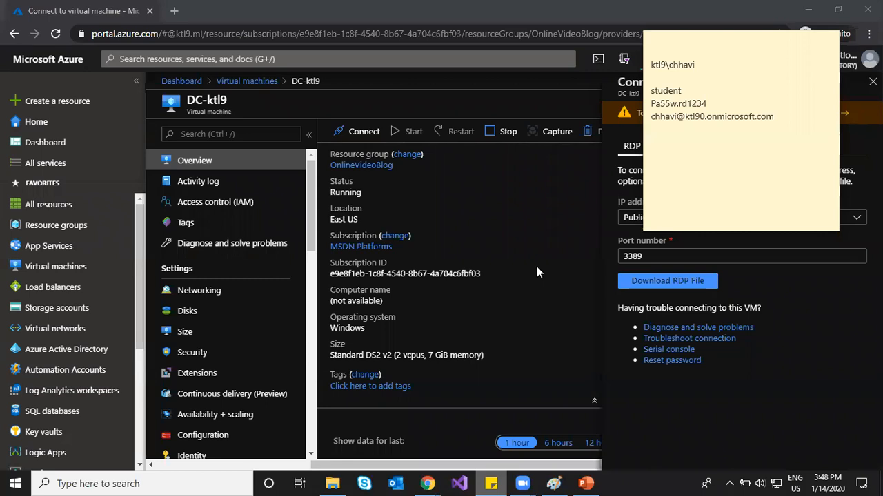
{"action": "key", "text": "alt+Tab"}
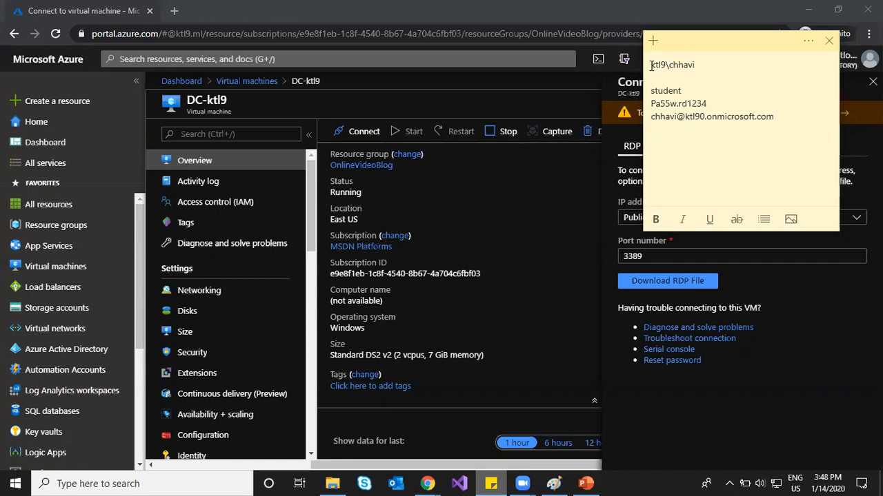
{"action": "left_click_drag", "start_coordinate": [650, 66], "coordinate": [696, 66]}
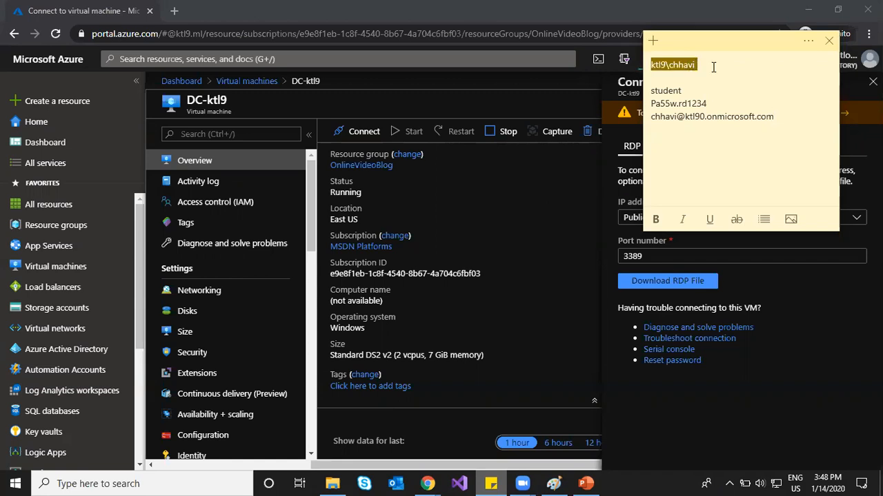
{"action": "left_click", "coordinate": [538, 306]}
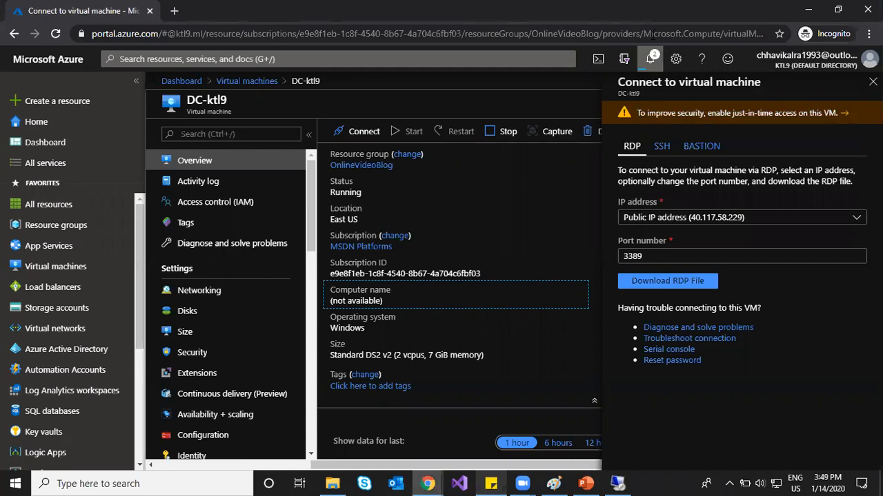
{"action": "left_click", "coordinate": [530, 314]}
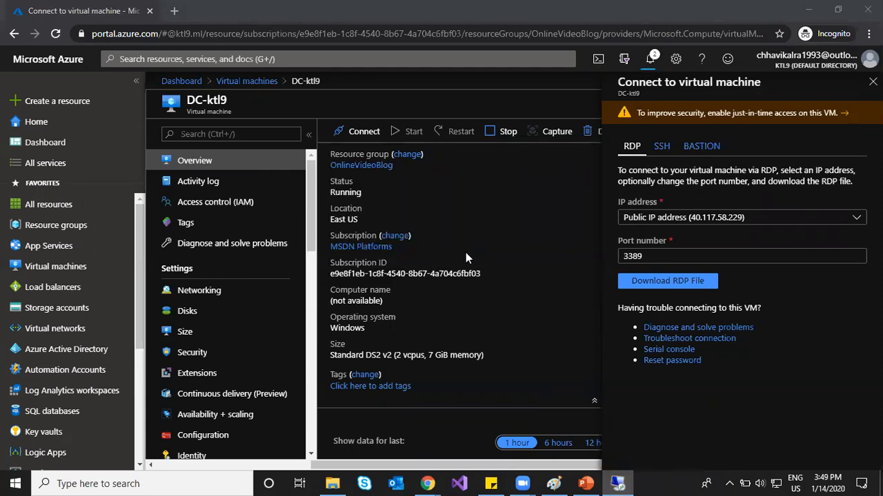
Switch to Paint and close the vnet peering drawing without saving its changes
{"action": "left_click", "coordinate": [553, 484]}
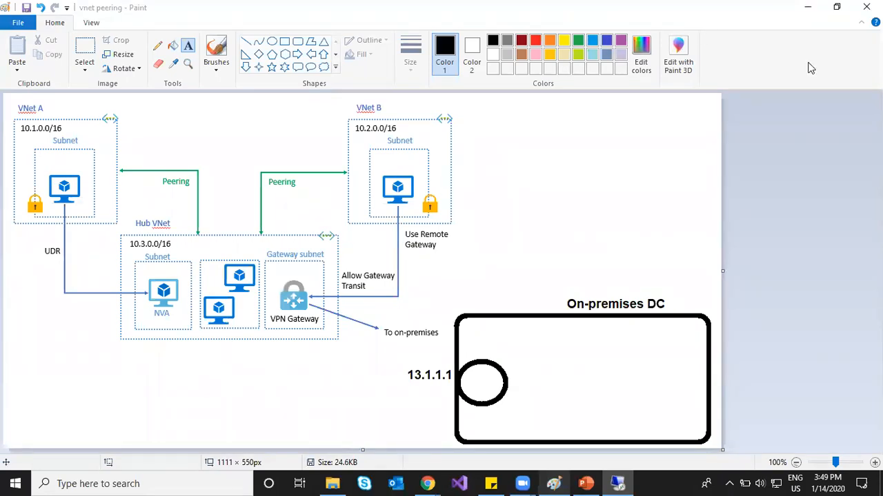
{"action": "left_click", "coordinate": [783, 173]}
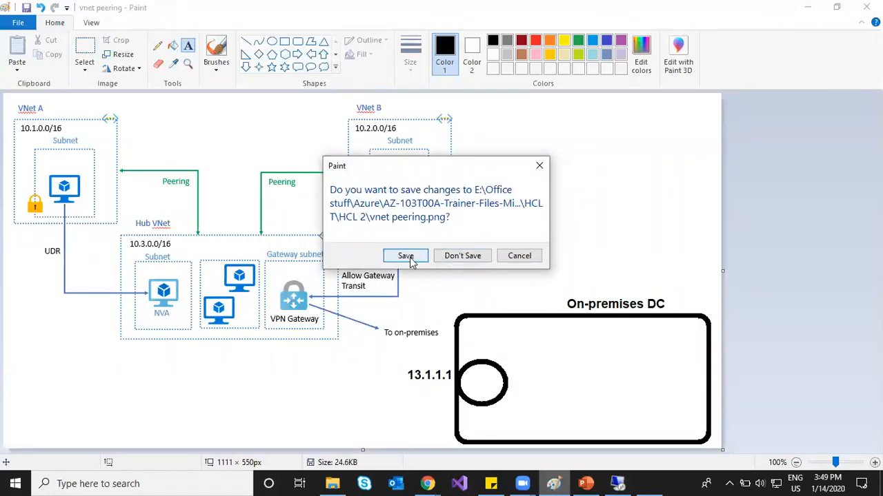
{"action": "left_click", "coordinate": [458, 256]}
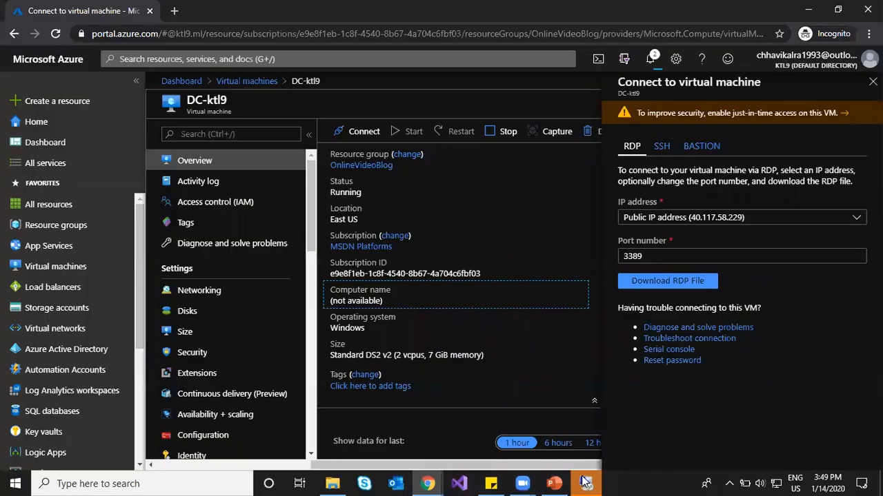
Sign in to the DC-ktl9 remote desktop with the domain user name and account password, and connect despite the certificate errors
{"action": "left_click", "coordinate": [585, 483]}
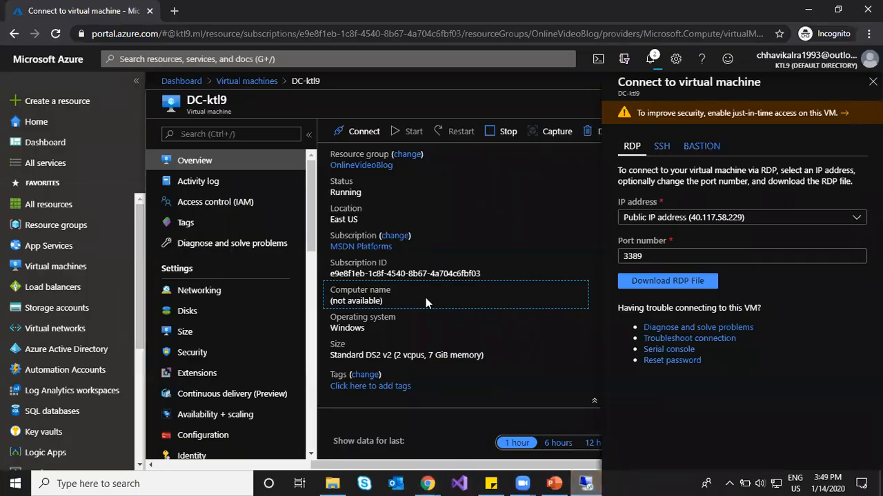
{"action": "mouse_move", "coordinate": [587, 483]}
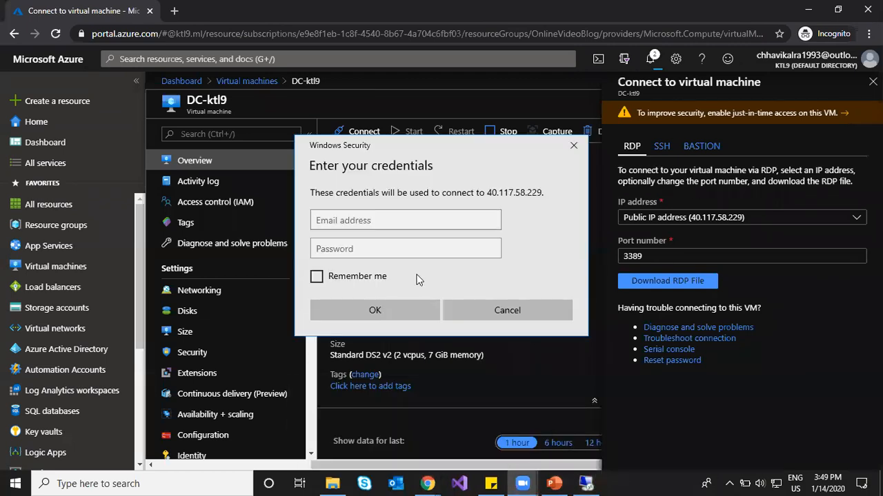
{"action": "left_click", "coordinate": [378, 220]}
{"action": "type", "text": "ktl9\\chhavi"}
{"action": "left_click", "coordinate": [376, 250]}
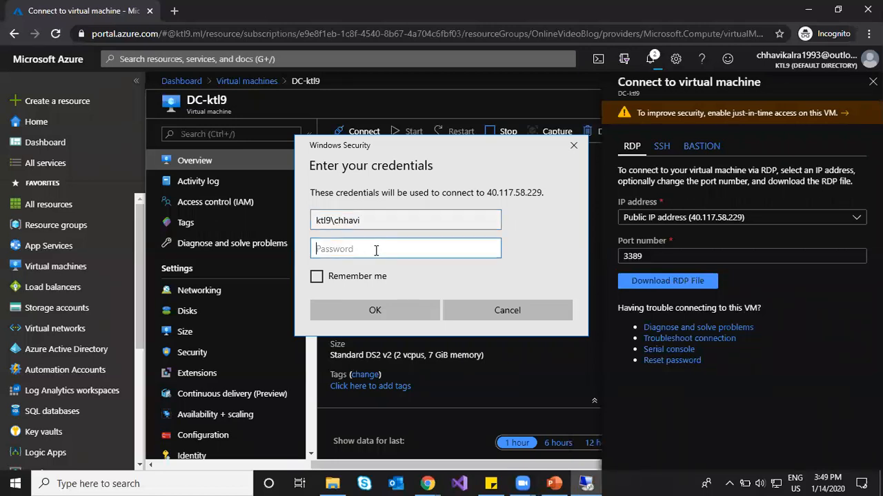
{"action": "type", "text": "**********"}
{"action": "left_click", "coordinate": [392, 313]}
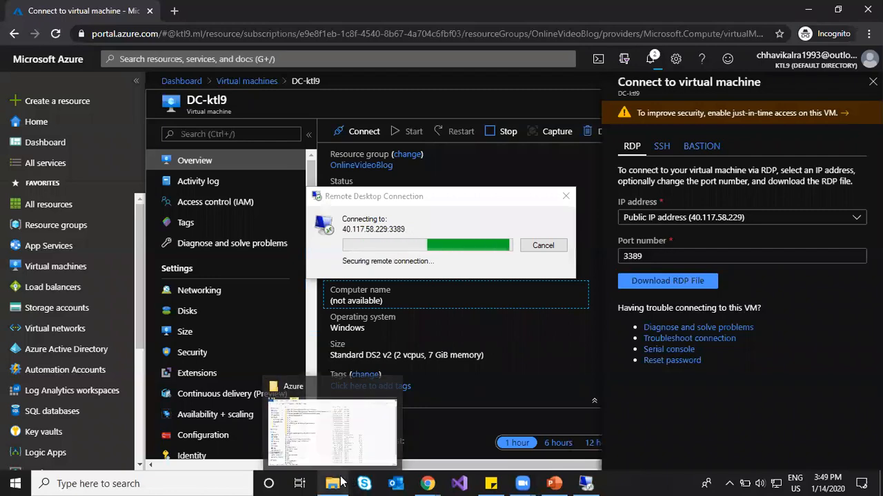
{"action": "mouse_move", "coordinate": [340, 482]}
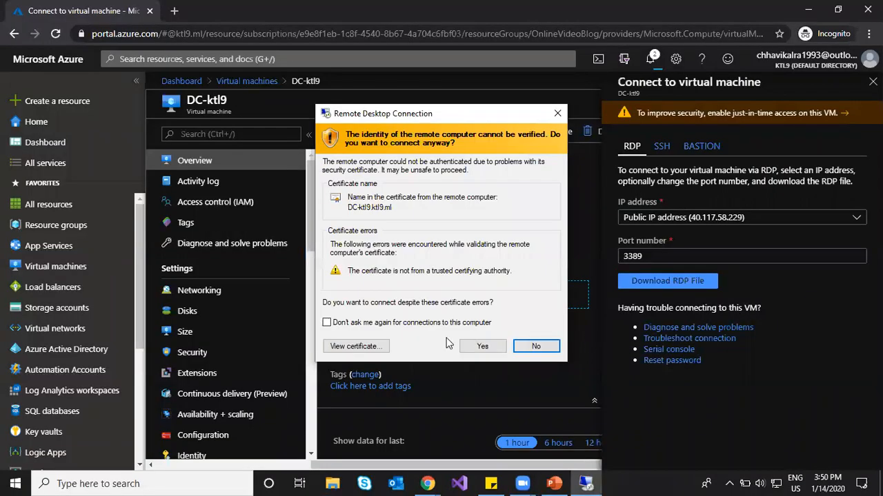
{"action": "left_click", "coordinate": [493, 343]}
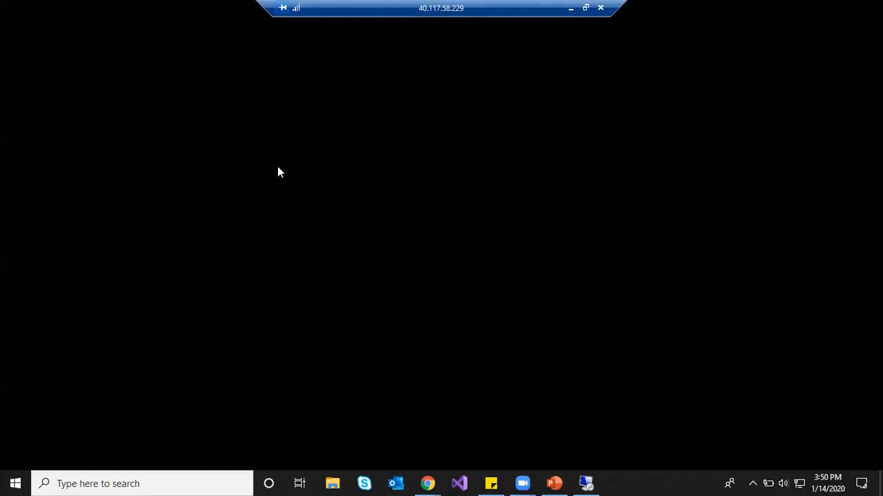
Take the remote session out of full screen, bring up the hcl-gateway point-to-site configuration window, and return to the session
{"action": "left_click", "coordinate": [586, 7]}
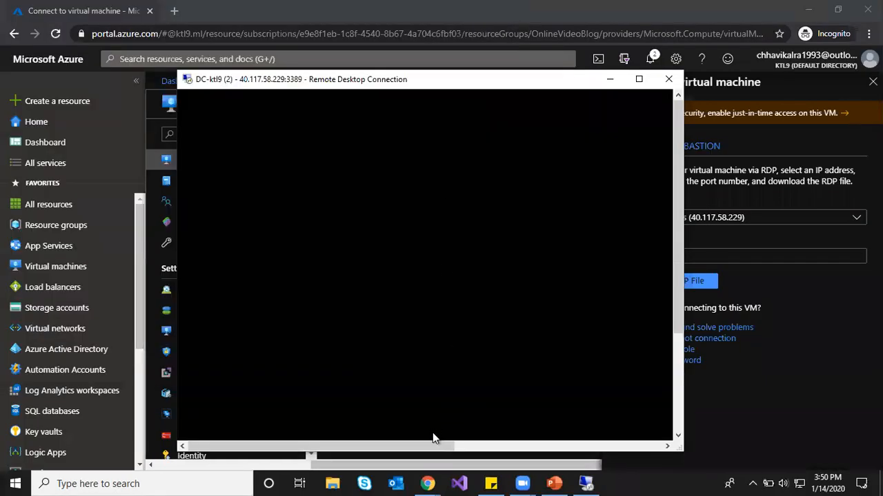
{"action": "mouse_move", "coordinate": [426, 483]}
{"action": "left_click", "coordinate": [379, 441]}
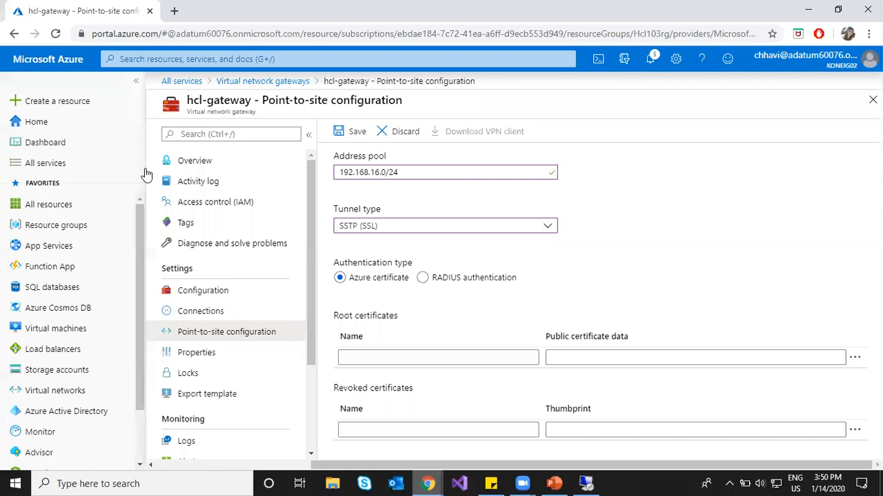
{"action": "left_click", "coordinate": [598, 483]}
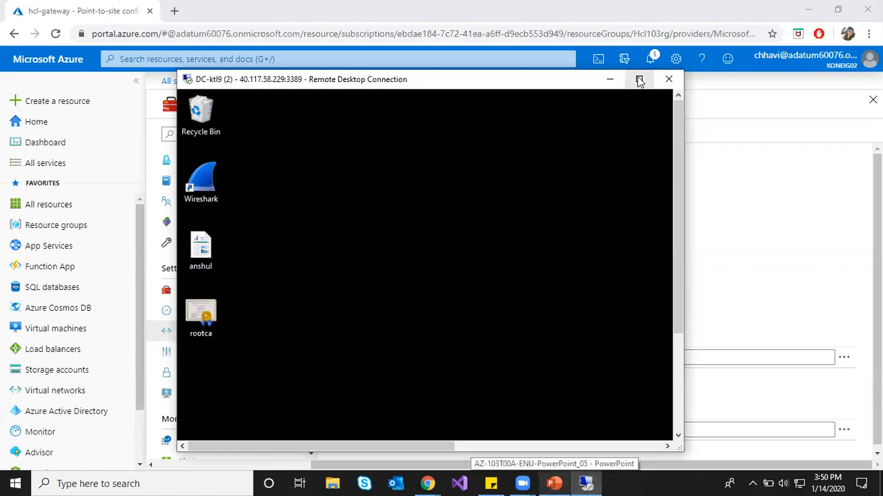
Reposition the DC-ktl9 session window over the portal and disconnect the remote session
{"action": "left_click_drag", "start_coordinate": [538, 85], "coordinate": [598, 37]}
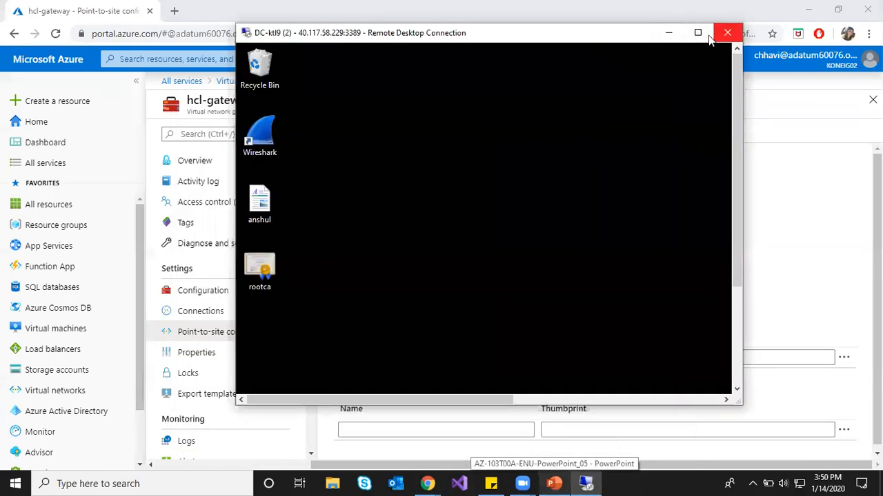
{"action": "left_click", "coordinate": [701, 34]}
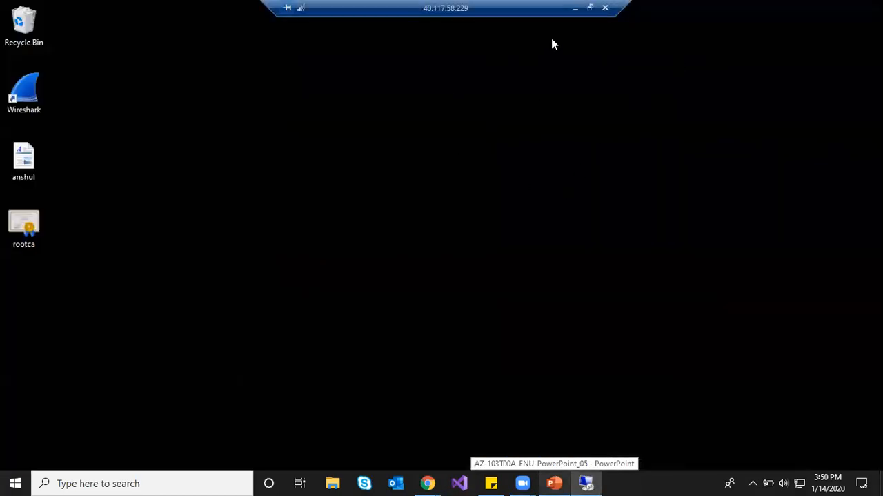
{"action": "left_click", "coordinate": [590, 8]}
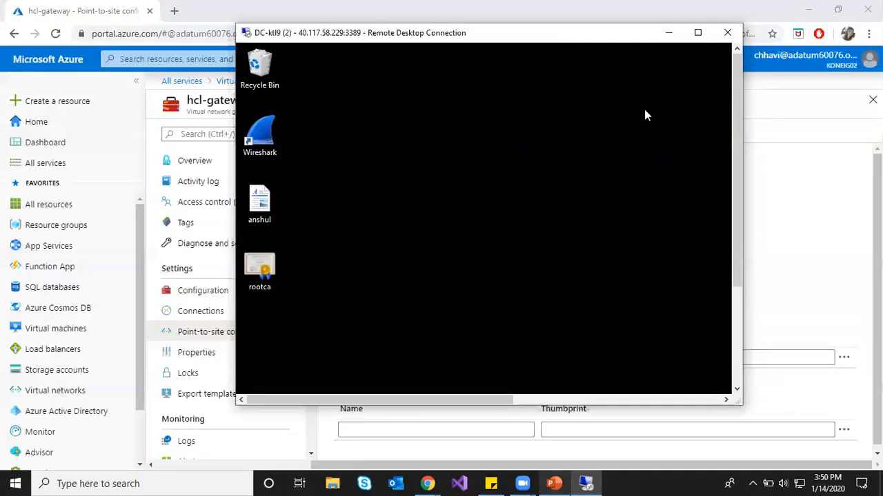
{"action": "left_click_drag", "start_coordinate": [734, 121], "coordinate": [744, 265]}
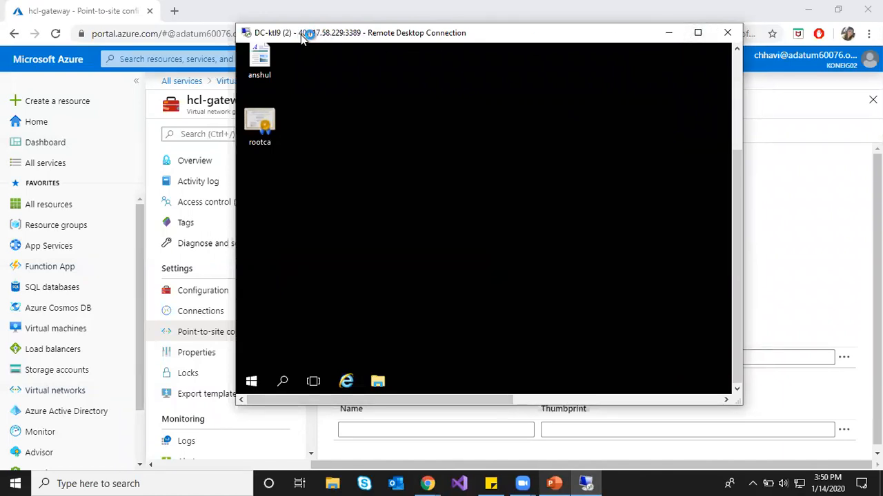
{"action": "left_click_drag", "start_coordinate": [301, 34], "coordinate": [325, 36]}
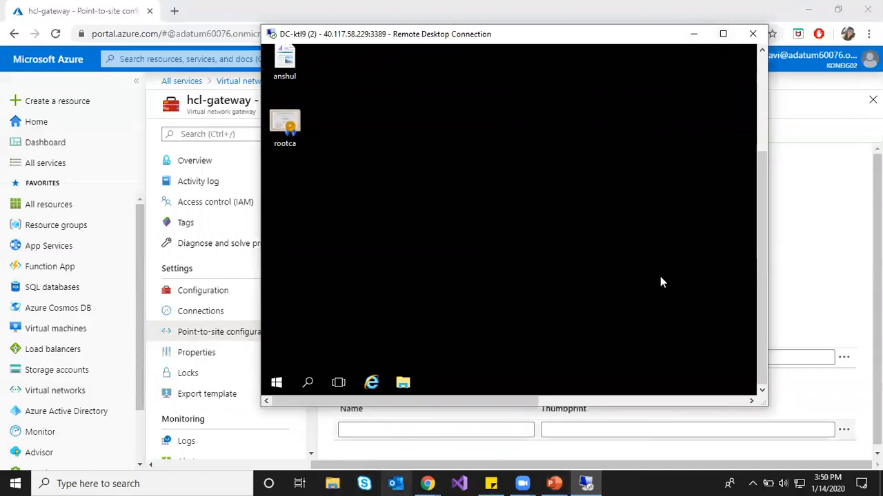
{"action": "left_click", "coordinate": [751, 35]}
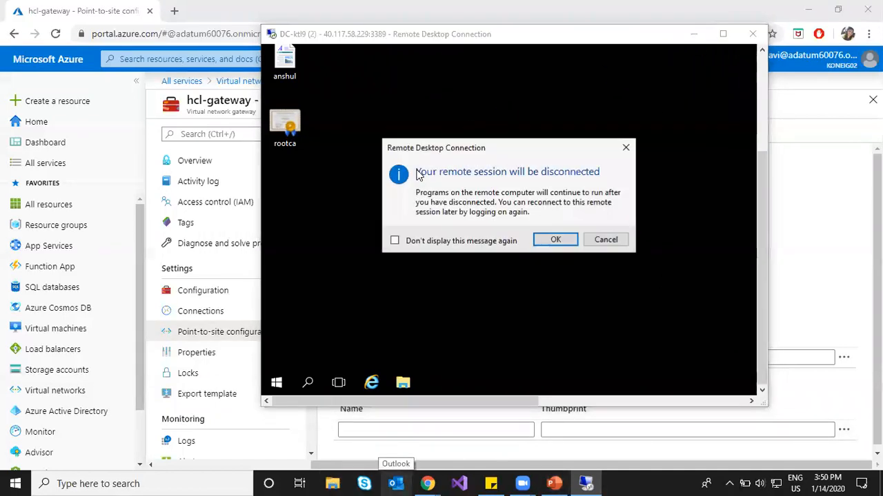
{"action": "left_click", "coordinate": [544, 240]}
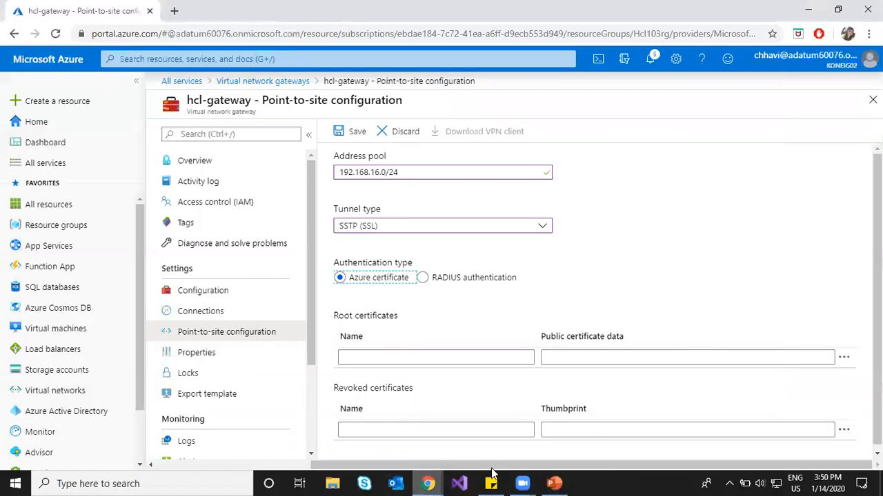
Switch to the Incognito portal window, dismiss DC-ktl9's connection options, and copy its public IP address
{"action": "mouse_move", "coordinate": [428, 483]}
{"action": "left_click", "coordinate": [481, 423]}
{"action": "left_click", "coordinate": [873, 82]}
{"action": "left_click", "coordinate": [665, 193]}
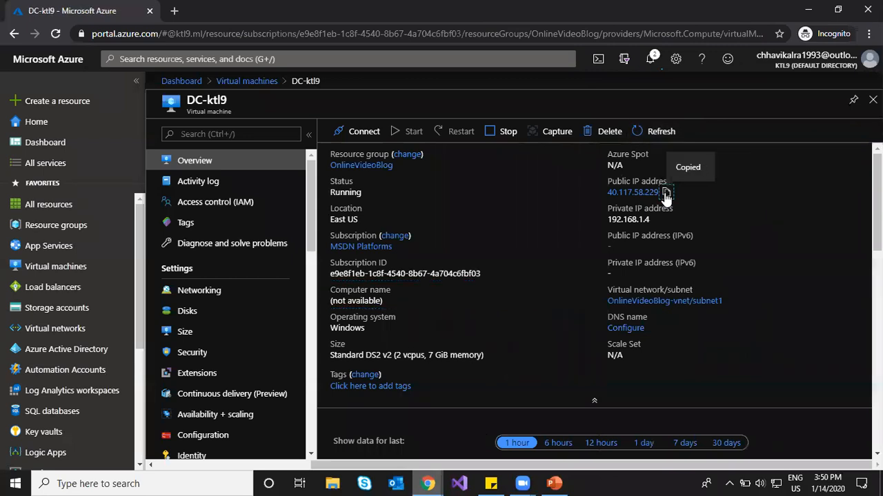
Launch Remote Desktop Connection with mstsc, expand its options, and set the remote desktop size to Full Screen
{"action": "key", "text": "super+r"}
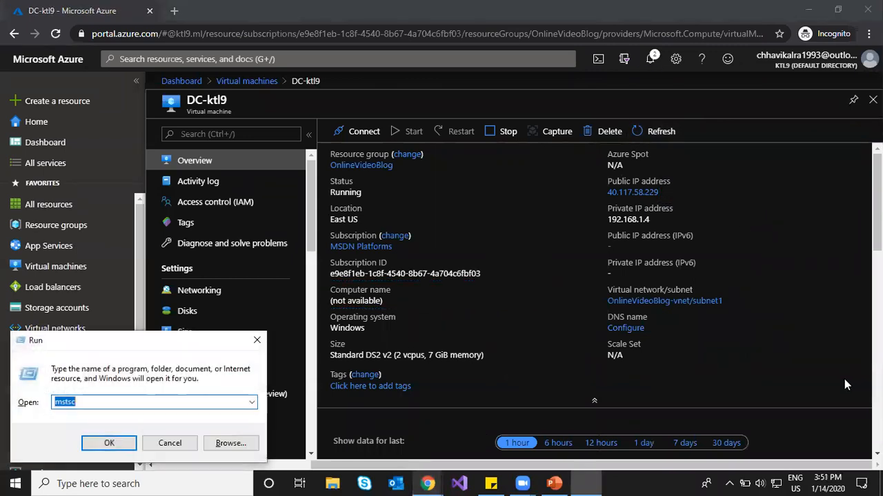
{"action": "key", "text": "Return"}
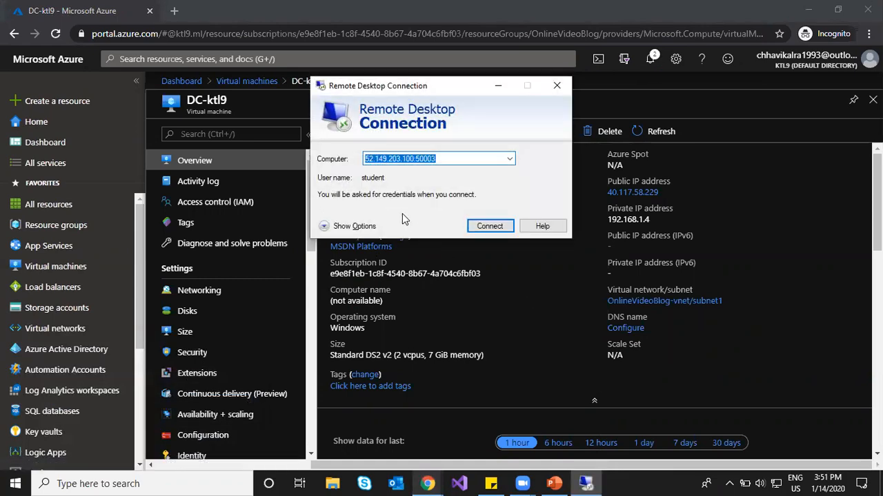
{"action": "left_click", "coordinate": [339, 222]}
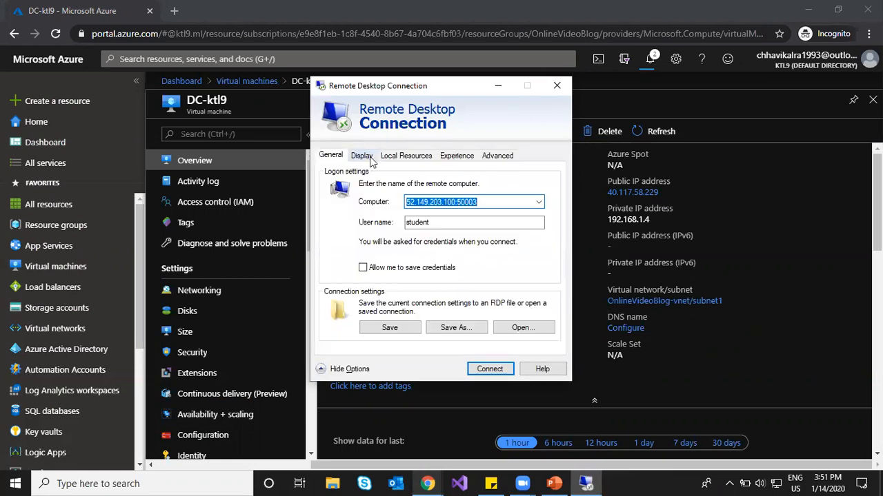
{"action": "left_click", "coordinate": [362, 156]}
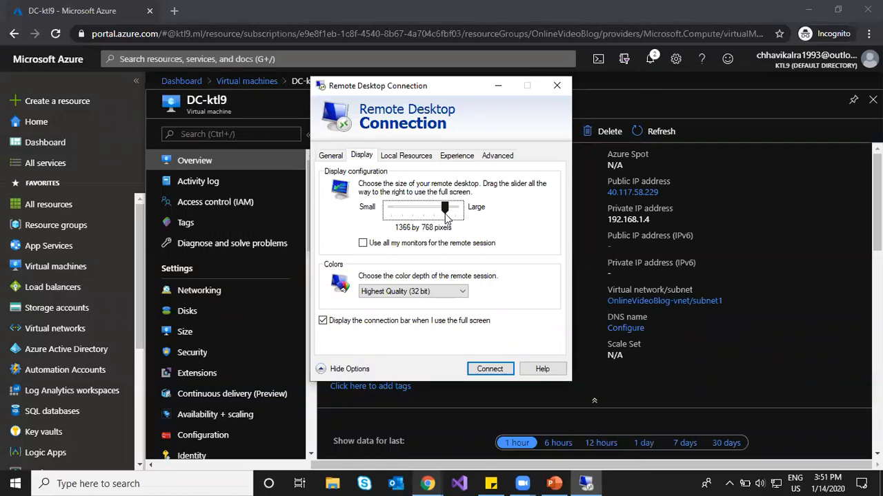
{"action": "left_click_drag", "start_coordinate": [446, 217], "coordinate": [469, 220]}
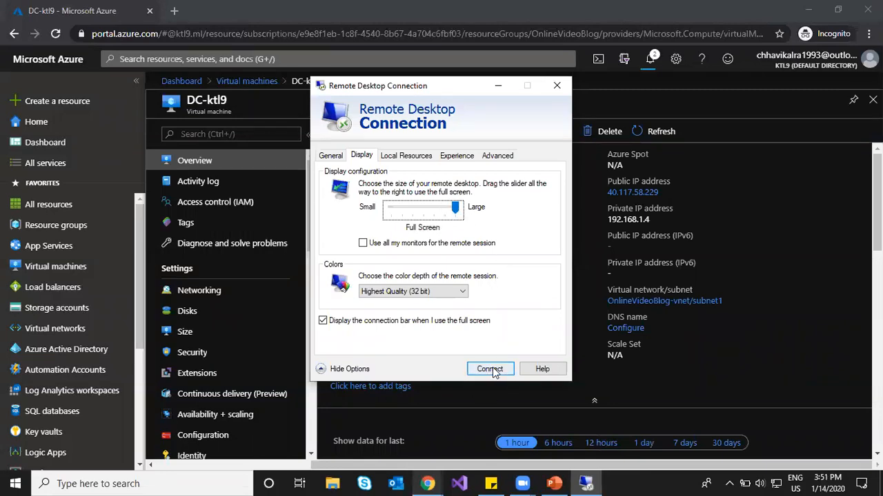
Set the remote computer to 40.117.58.229:3389, check the display settings, and start the connection
{"action": "left_click", "coordinate": [329, 155]}
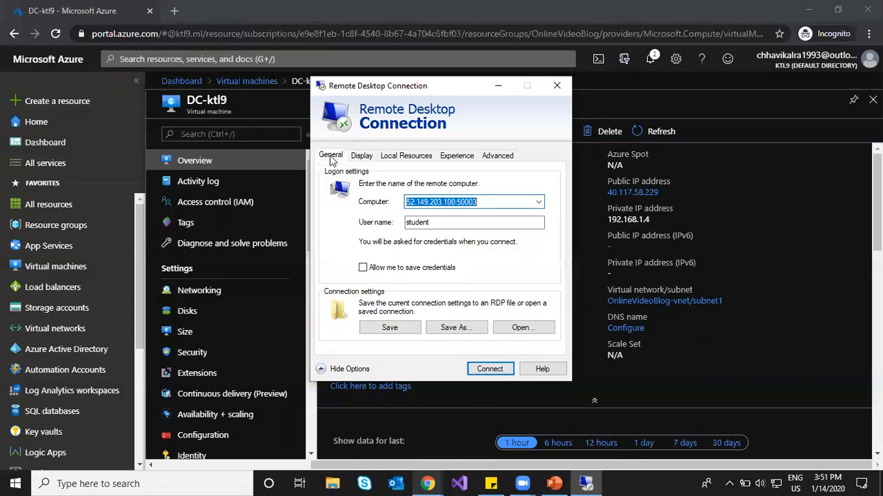
{"action": "key", "text": "ctrl+v"}
{"action": "left_click", "coordinate": [495, 199]}
{"action": "left_click", "coordinate": [510, 220]}
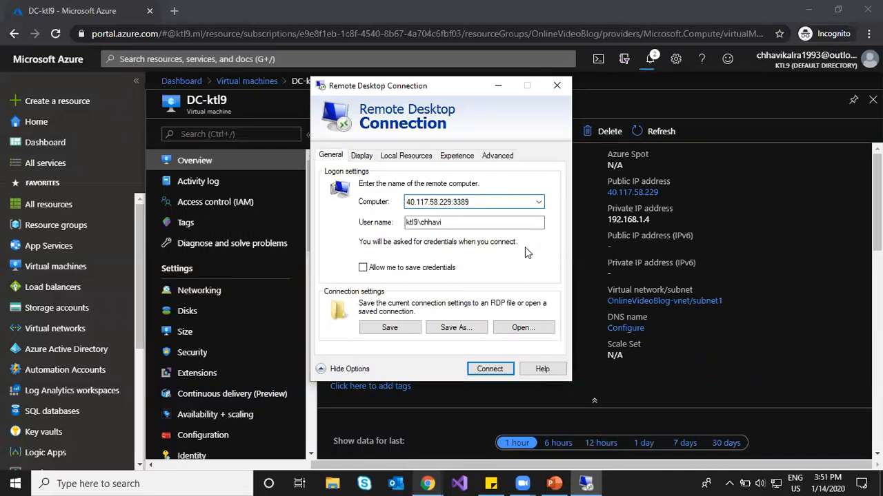
{"action": "left_click", "coordinate": [361, 156]}
{"action": "left_click", "coordinate": [498, 372]}
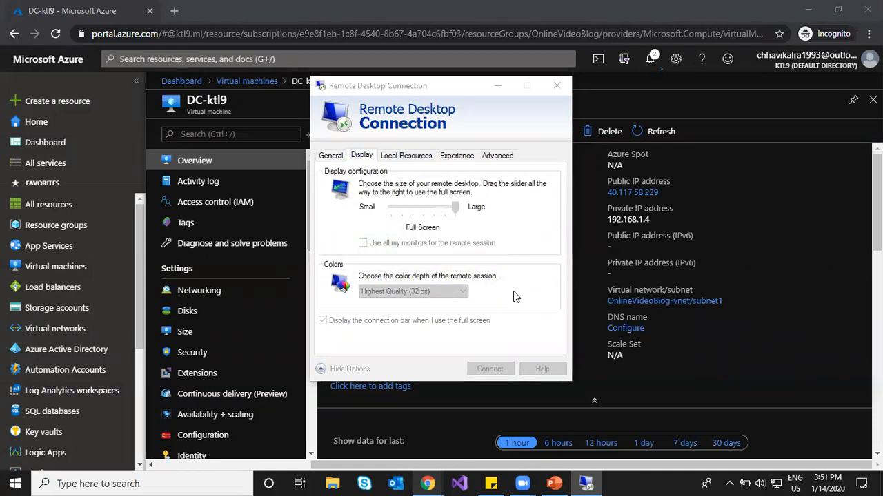
Try to sign in with the account password under the suggested user name
{"action": "type", "text": "••"}
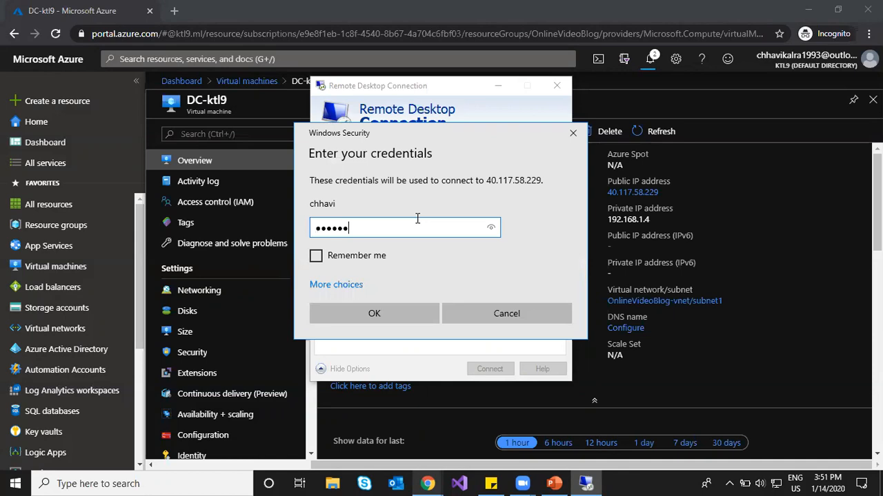
{"action": "key", "text": "Return"}
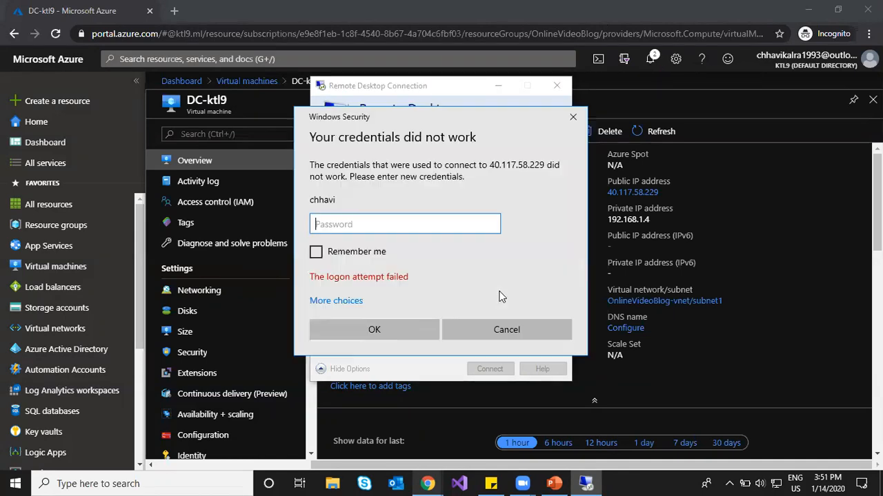
Sign in with a different account using the domain user name and account password, and connect despite the certificate errors
{"action": "left_click", "coordinate": [350, 302]}
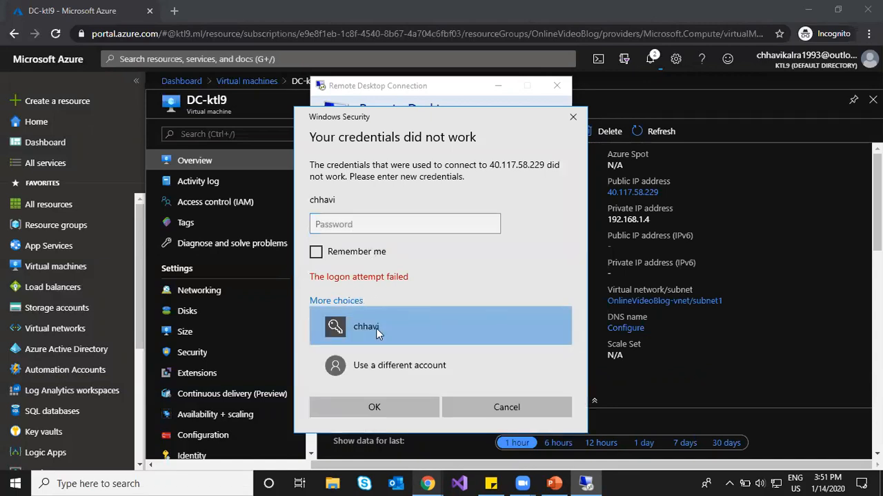
{"action": "left_click", "coordinate": [380, 369]}
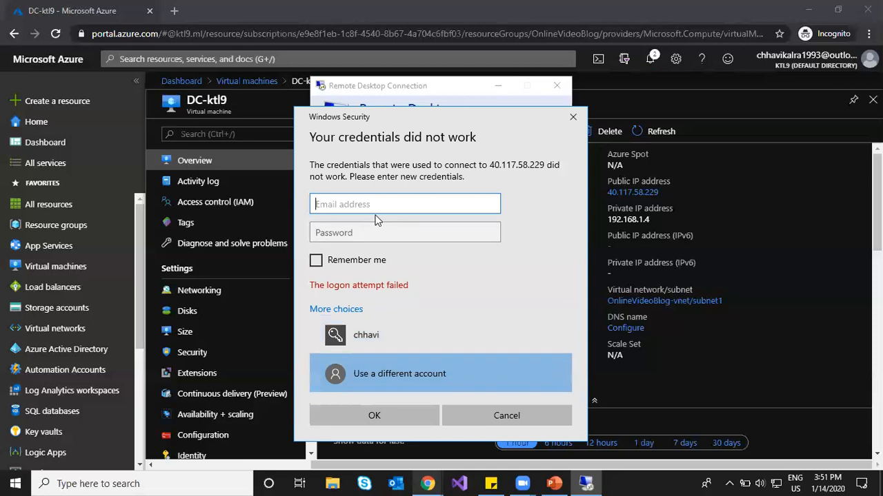
{"action": "type", "text": "ktl9\\chhavi"}
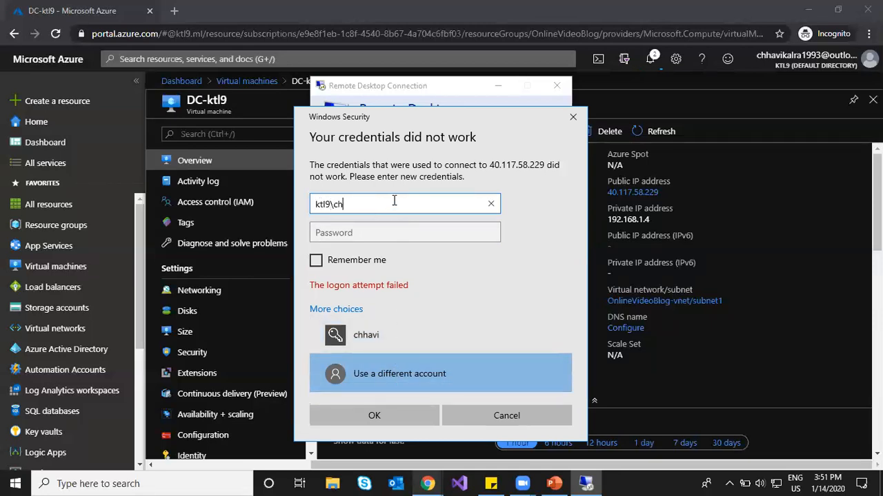
{"action": "key", "text": "Tab"}
{"action": "key", "text": "Caps_Lock"}
{"action": "type", "text": "P"}
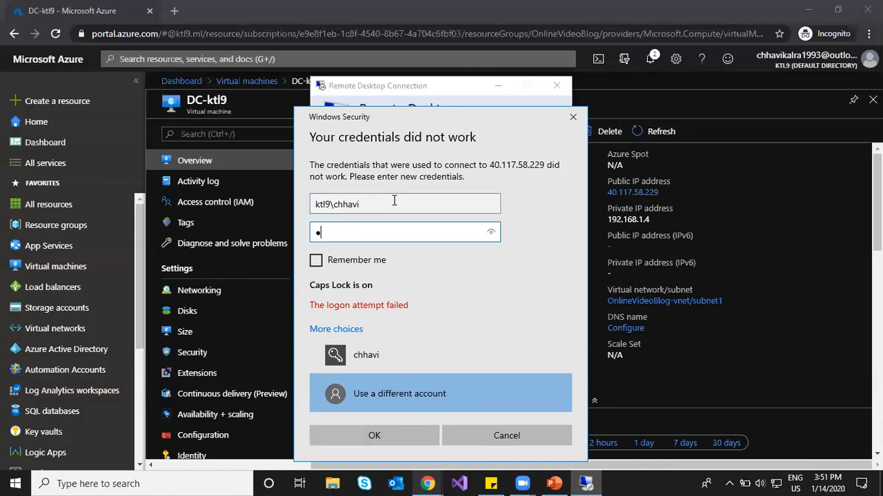
{"action": "key", "text": "Caps_Lock"}
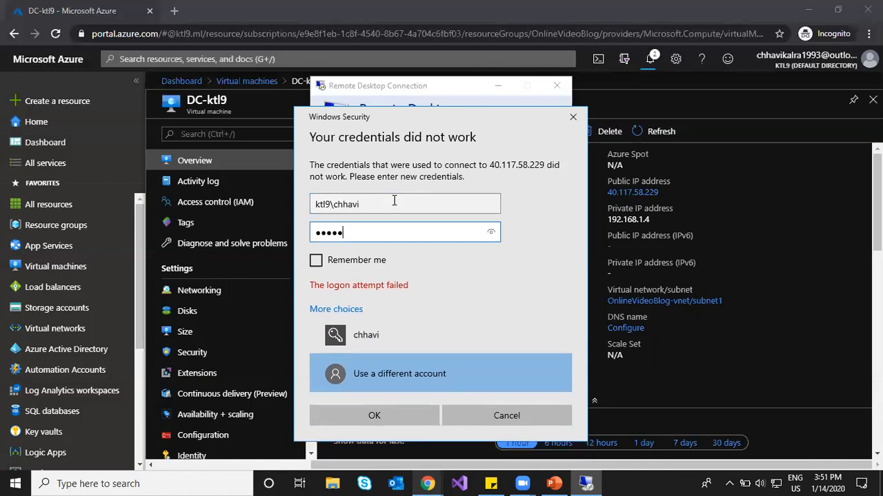
{"action": "left_click", "coordinate": [374, 415]}
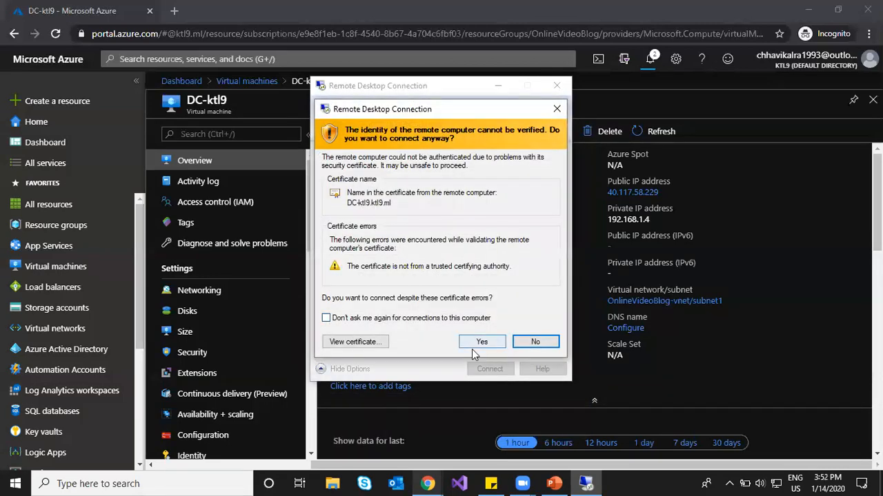
{"action": "left_click", "coordinate": [482, 341]}
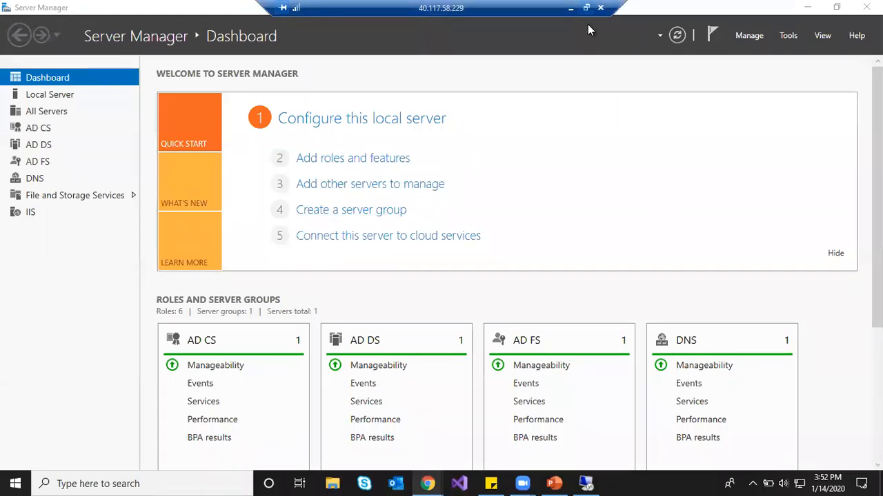
Take the new remote session out of full screen and enlarge its window toward the lower-right corner
{"action": "left_click", "coordinate": [587, 24]}
{"action": "left_click_drag", "start_coordinate": [674, 419], "coordinate": [824, 469]}
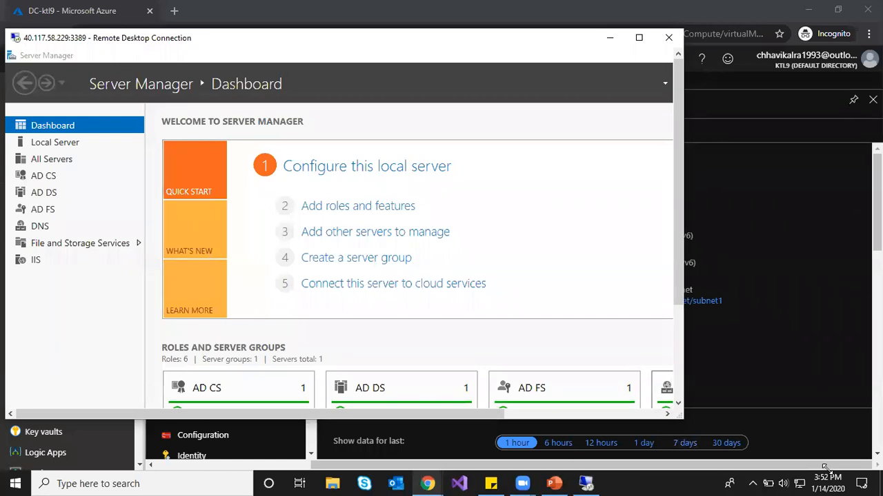
Maximize the remote session window and minimize Server Manager to reveal the server's desktop
{"action": "left_click", "coordinate": [639, 38]}
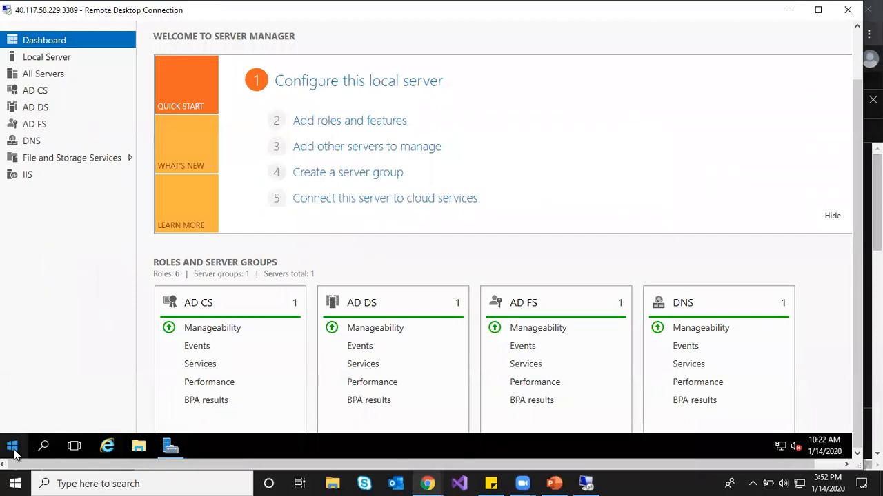
{"action": "left_click_drag", "start_coordinate": [857, 207], "coordinate": [857, 159]}
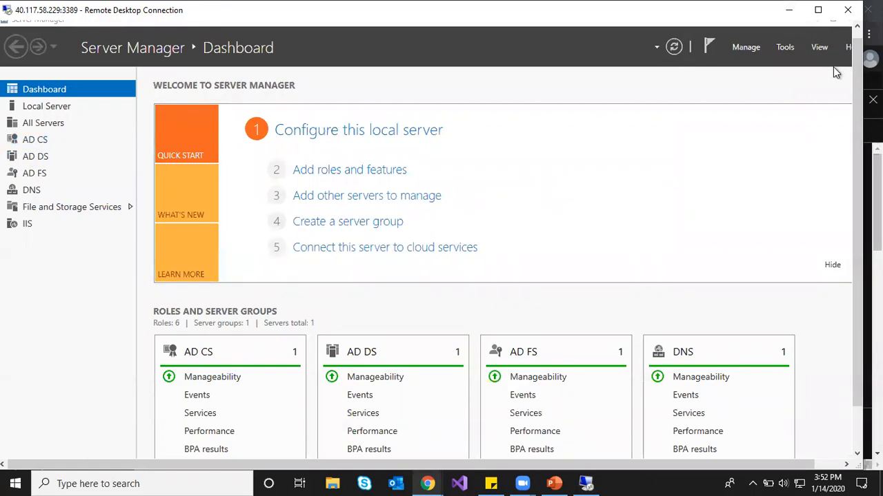
{"action": "left_click_drag", "start_coordinate": [857, 82], "coordinate": [857, 64]}
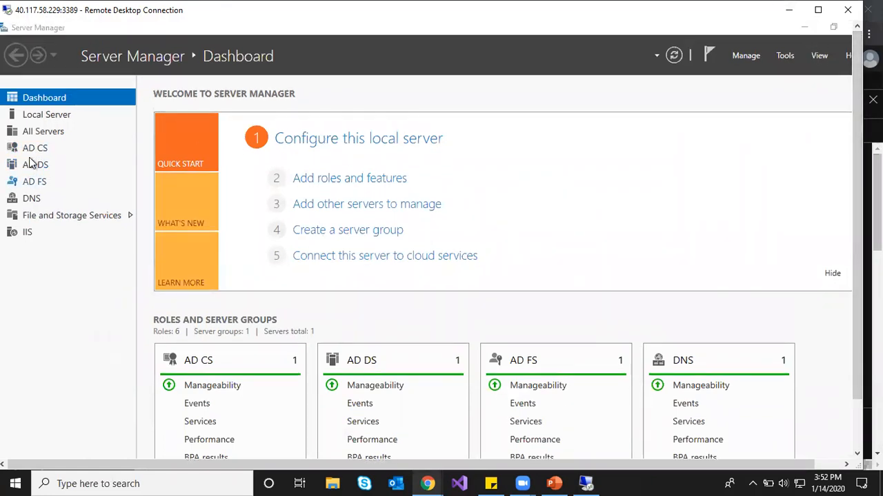
{"action": "left_click", "coordinate": [805, 28]}
Open the rootca certificate from the remote desktop, review its general information, and close it
{"action": "double_click", "coordinate": [20, 245]}
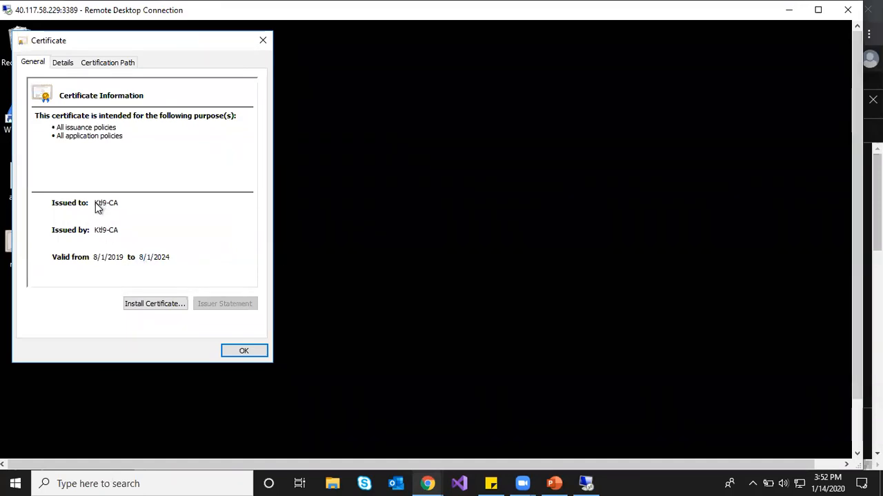
{"action": "left_click", "coordinate": [155, 304]}
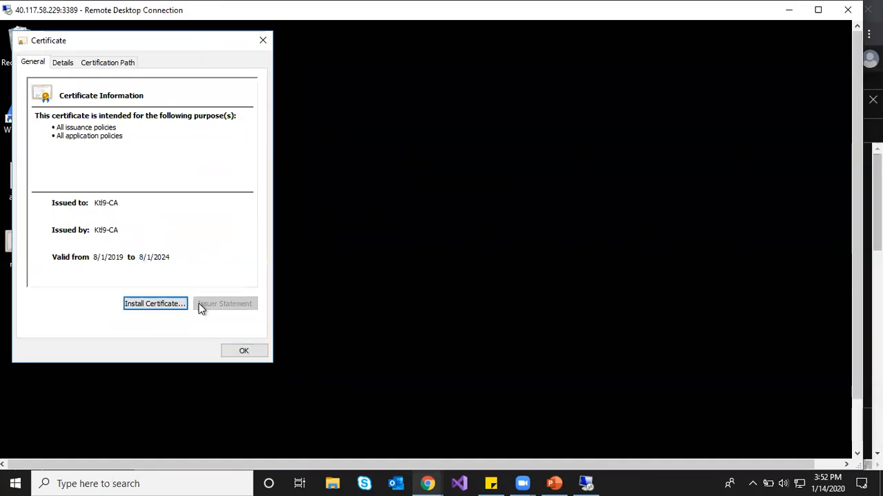
{"action": "left_click", "coordinate": [240, 352]}
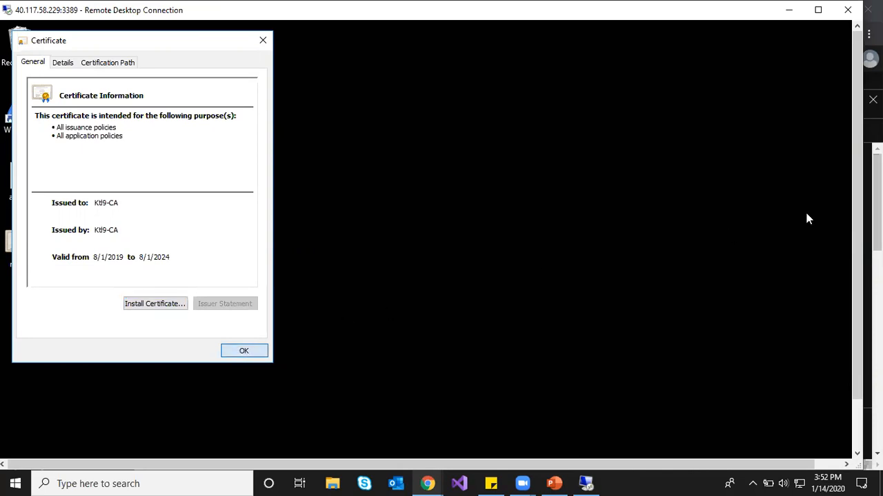
Launch an empty management console on the remote server by running mmc
{"action": "left_click_drag", "start_coordinate": [855, 169], "coordinate": [692, 304]}
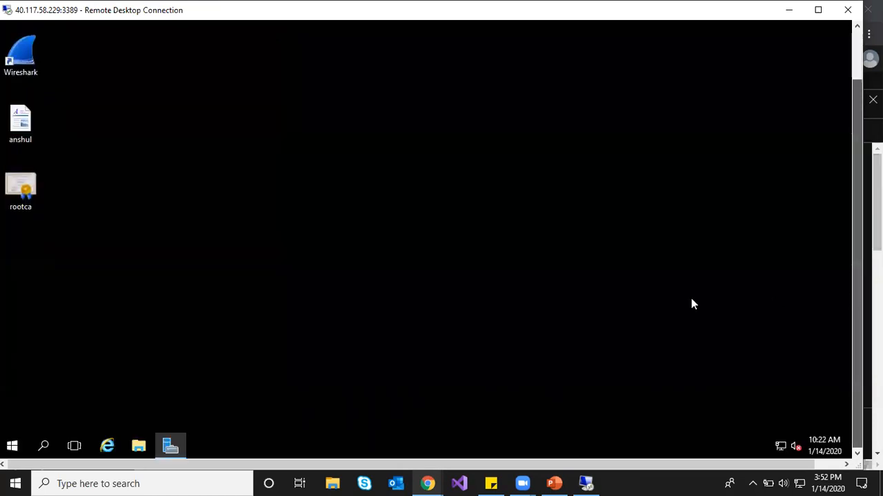
{"action": "right_click", "coordinate": [13, 446]}
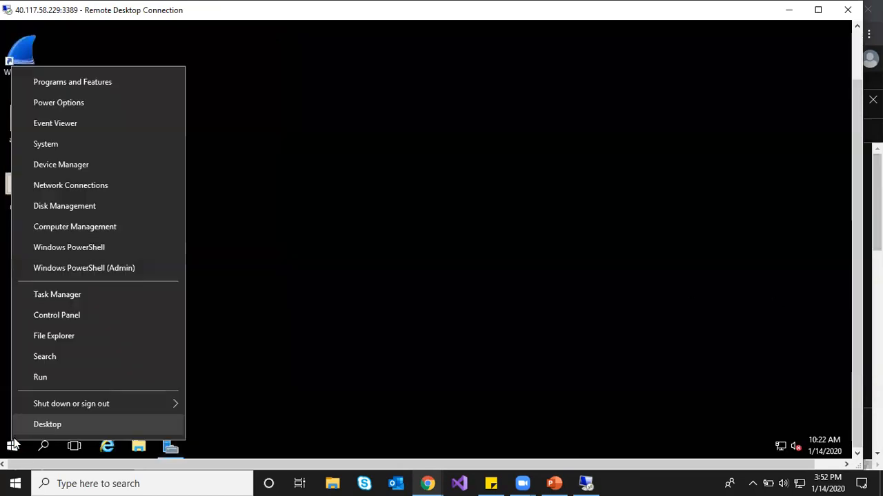
{"action": "left_click", "coordinate": [56, 378]}
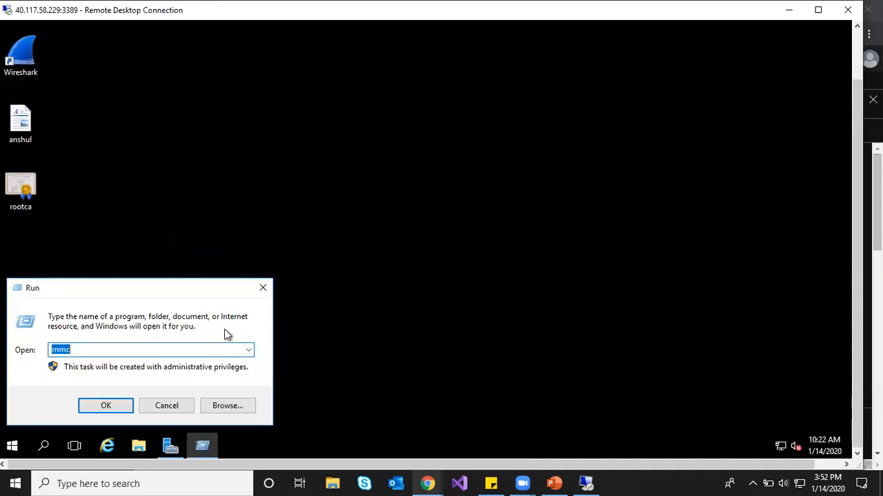
{"action": "key", "text": "Return"}
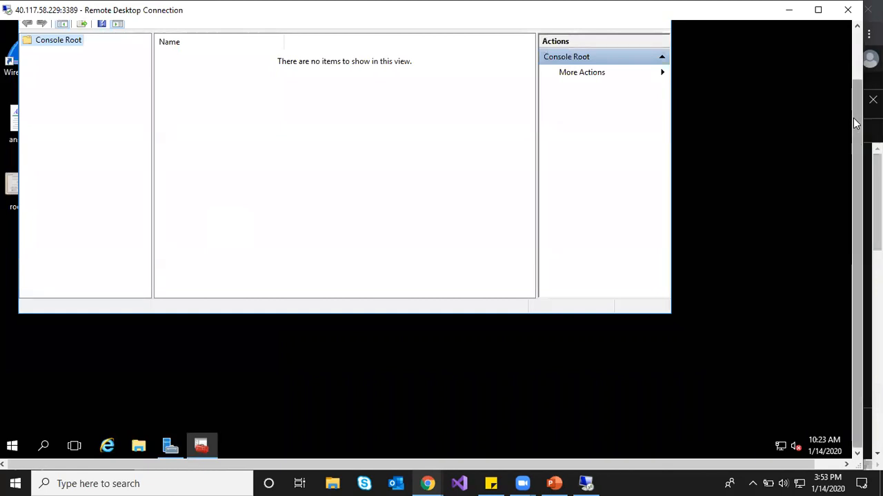
Add the Certificates snap-in for My user account to the console
{"action": "left_click", "coordinate": [40, 65]}
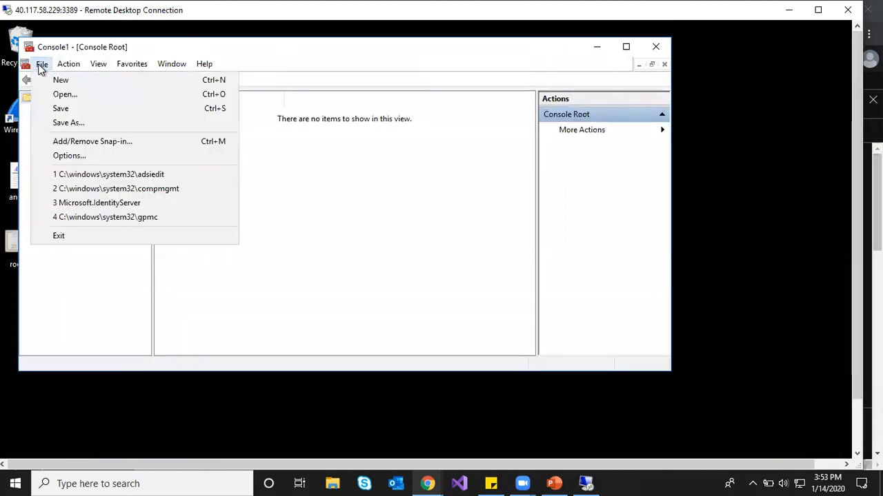
{"action": "left_click", "coordinate": [59, 143]}
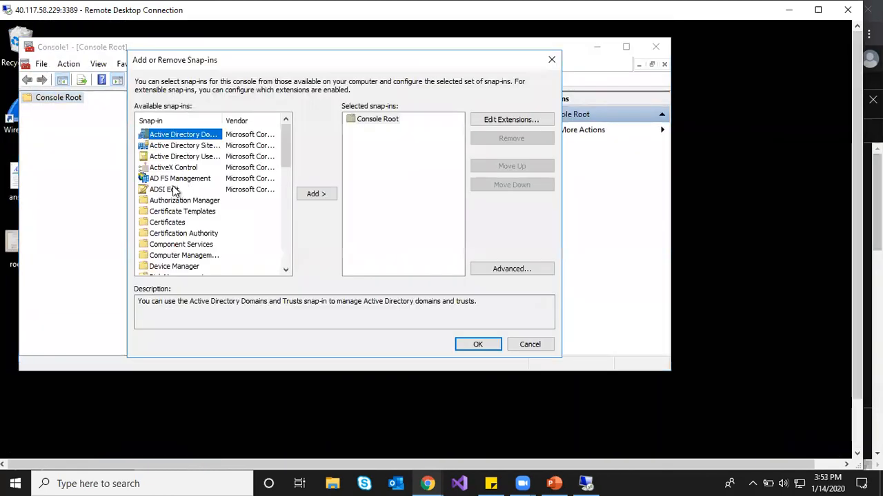
{"action": "left_click", "coordinate": [245, 222]}
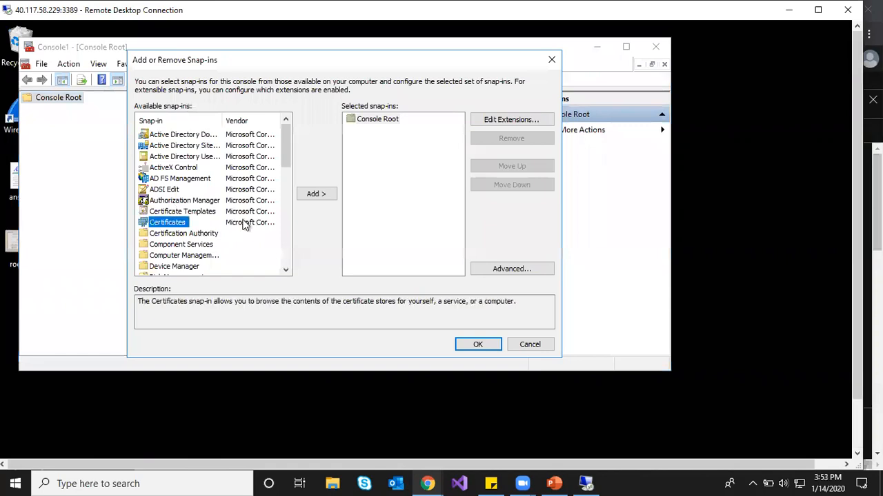
{"action": "left_click", "coordinate": [330, 193]}
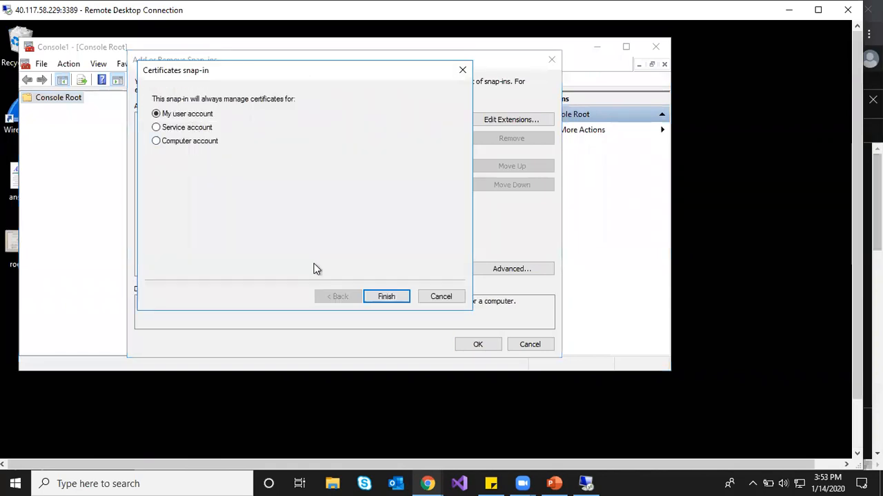
{"action": "left_click", "coordinate": [386, 297]}
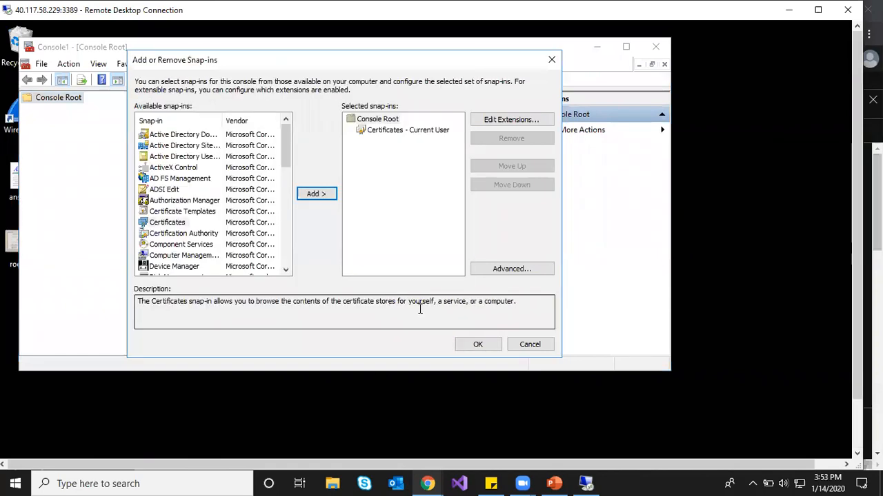
{"action": "left_click", "coordinate": [481, 345]}
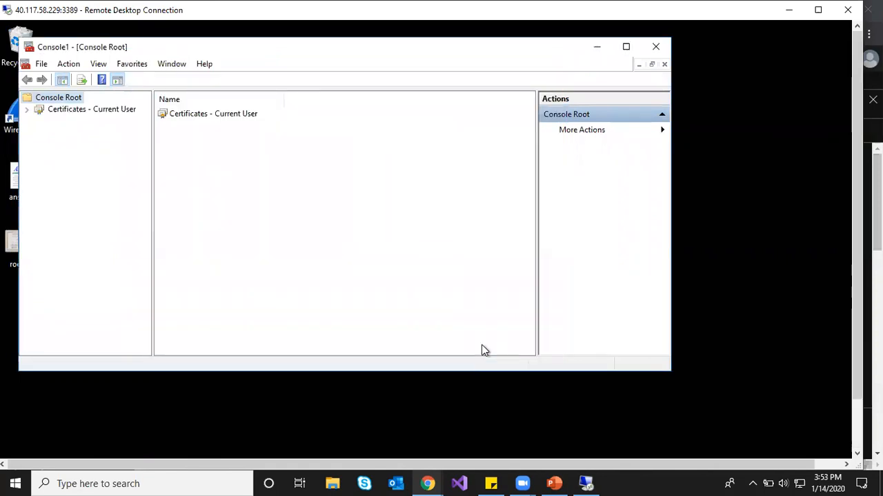
Inspect the purposes of the Personal store certificate issued by Ktl9-CA, and close the console without saving its settings
{"action": "double_click", "coordinate": [86, 110]}
{"action": "double_click", "coordinate": [78, 122]}
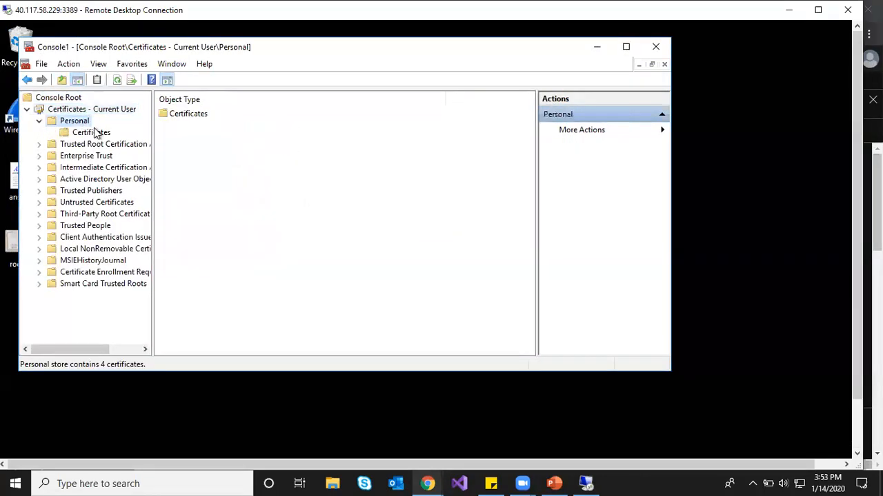
{"action": "left_click", "coordinate": [94, 135]}
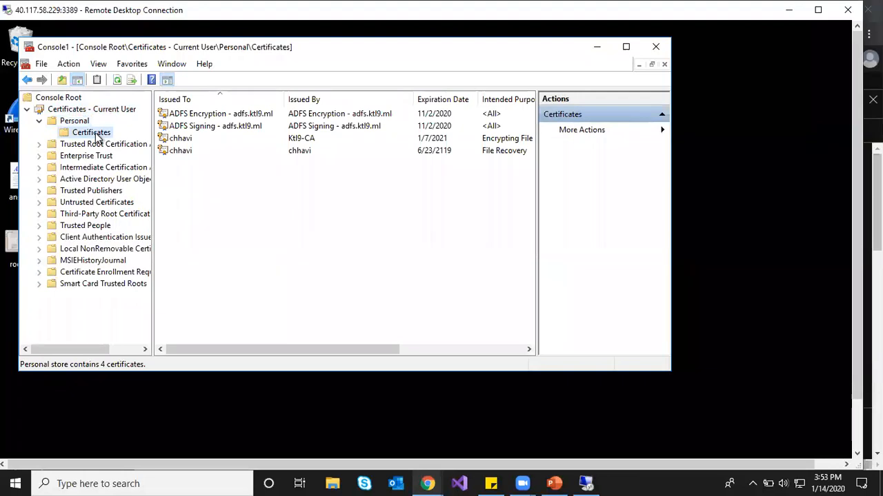
{"action": "double_click", "coordinate": [182, 139]}
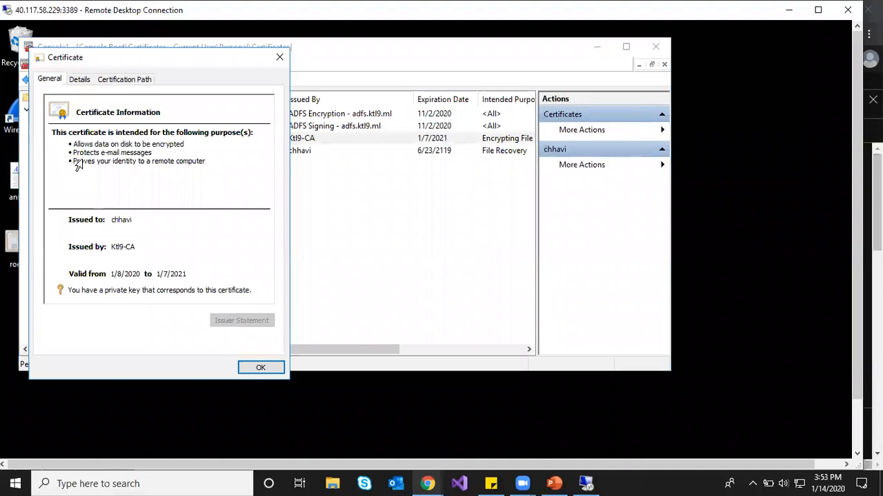
{"action": "left_click_drag", "start_coordinate": [72, 161], "coordinate": [77, 172]}
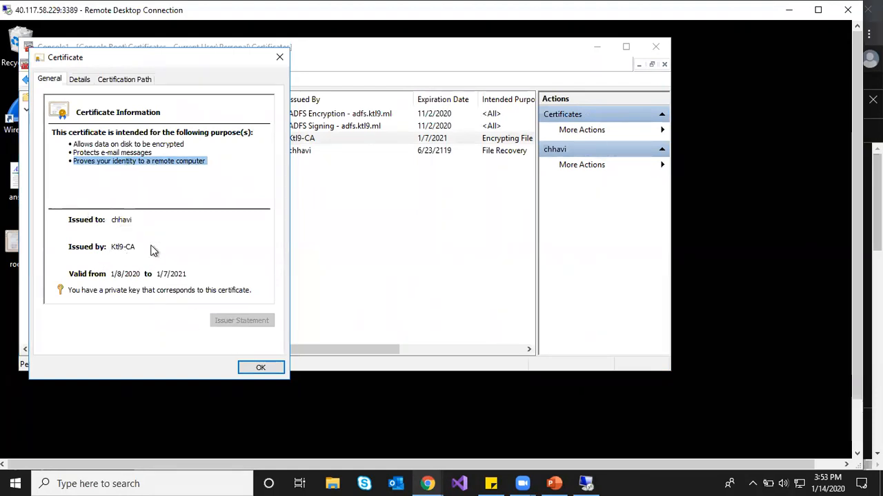
{"action": "left_click", "coordinate": [260, 369]}
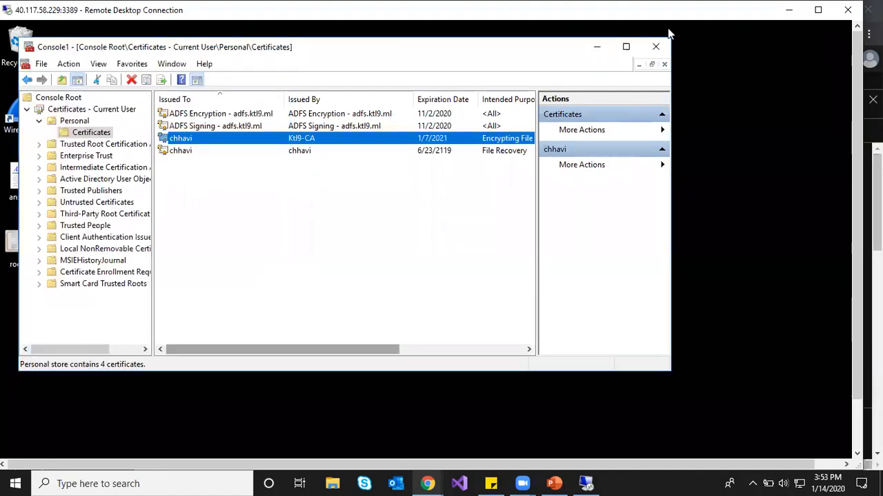
{"action": "left_click", "coordinate": [656, 48]}
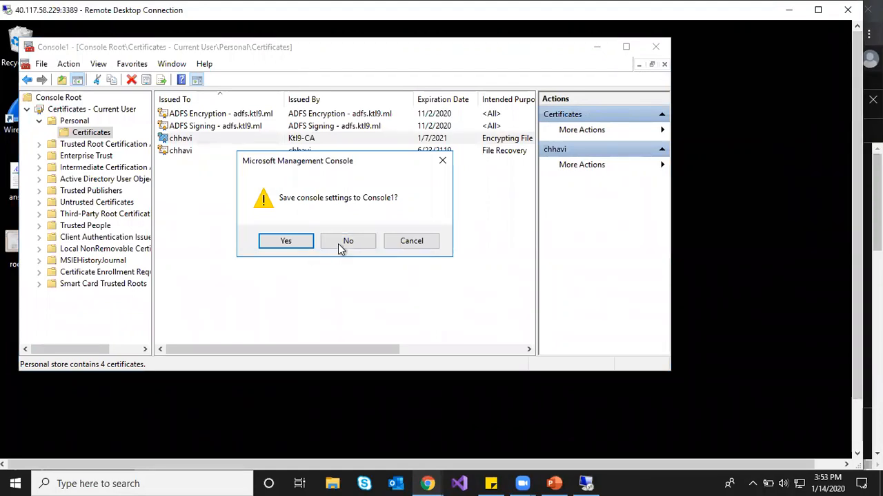
{"action": "left_click", "coordinate": [349, 241]}
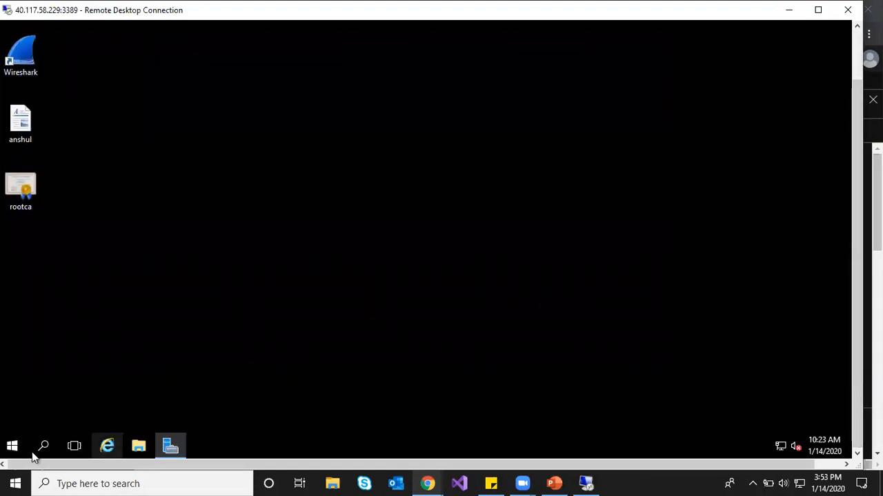
Open the remote server's Network Connections window by running the ncpa command
{"action": "right_click", "coordinate": [19, 454]}
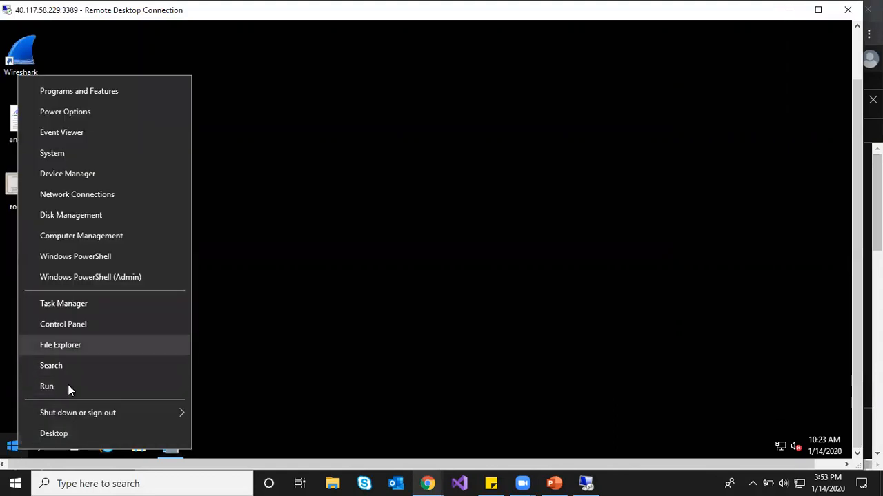
{"action": "left_click", "coordinate": [68, 387]}
{"action": "type", "text": "ncpa"}
{"action": "key", "text": "Down"}
{"action": "key", "text": "Return"}
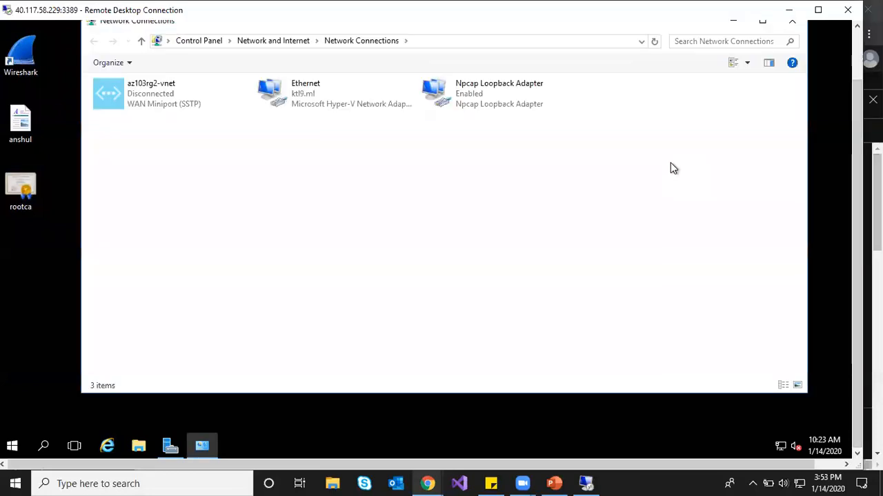
Delete the az103rg2-vnet VPN connection from the network connections and confirm the removal
{"action": "left_click", "coordinate": [139, 87]}
{"action": "right_click", "coordinate": [140, 89]}
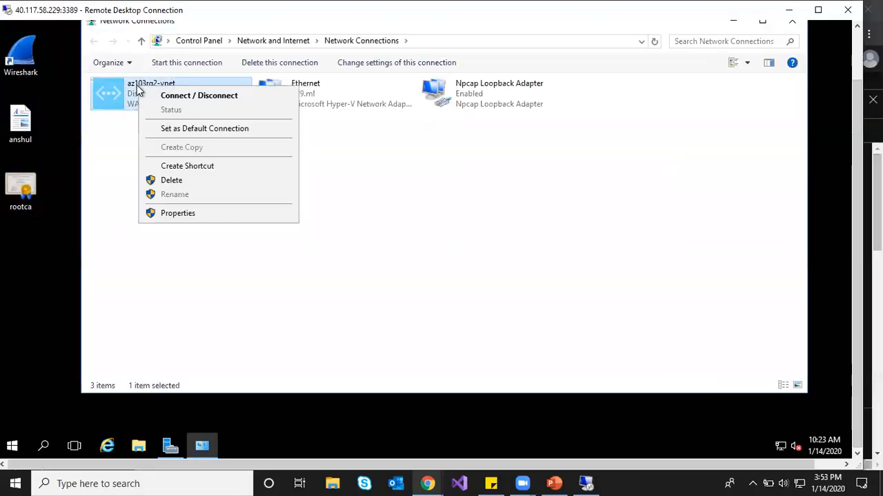
{"action": "left_click", "coordinate": [179, 183]}
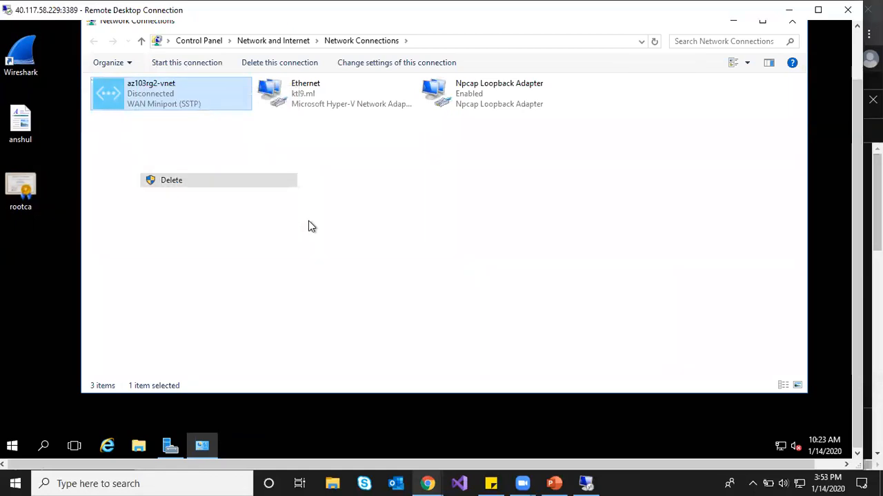
{"action": "left_click", "coordinate": [427, 246]}
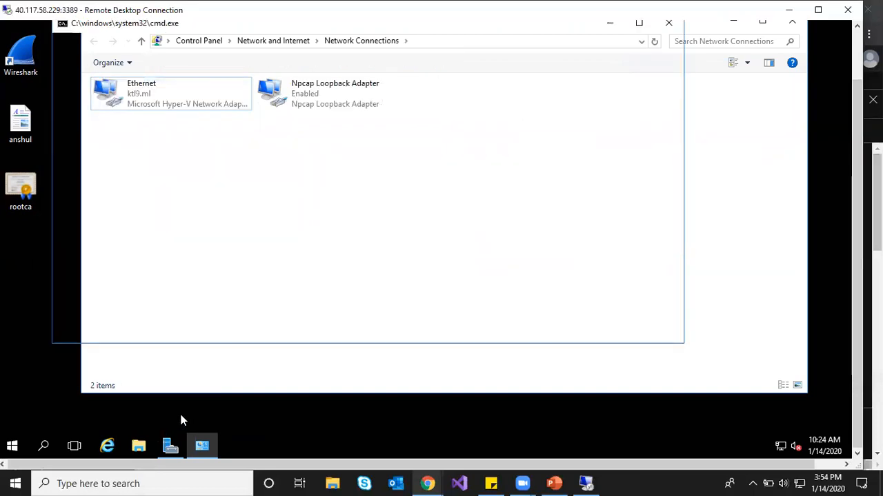
Delete the gateway1 zip file and the gateway1 folder from the remote server's Downloads folder
{"action": "left_click", "coordinate": [139, 447]}
{"action": "left_click_drag", "start_coordinate": [858, 196], "coordinate": [858, 137]}
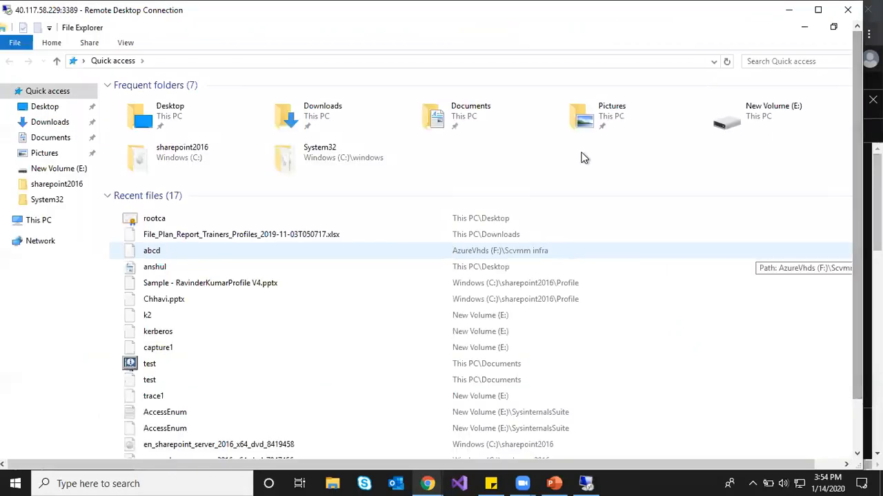
{"action": "double_click", "coordinate": [342, 118]}
{"action": "left_click", "coordinate": [149, 129]}
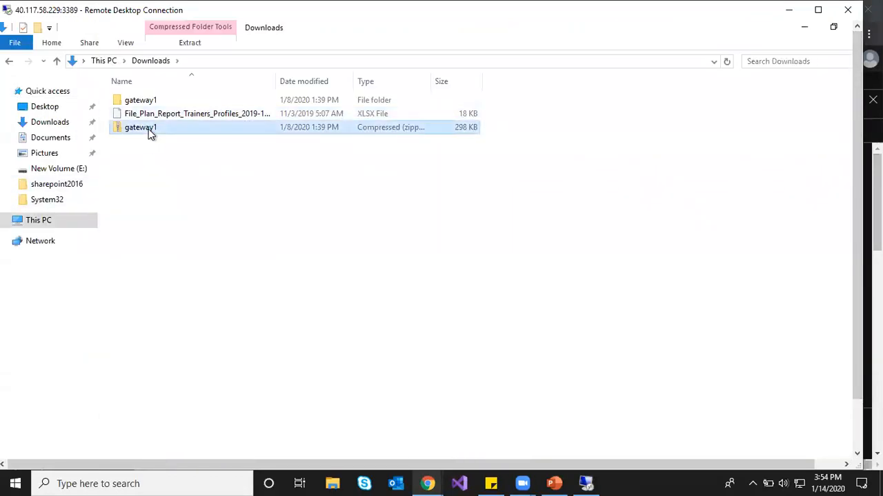
{"action": "key", "text": "Delete"}
{"action": "left_click", "coordinate": [141, 105]}
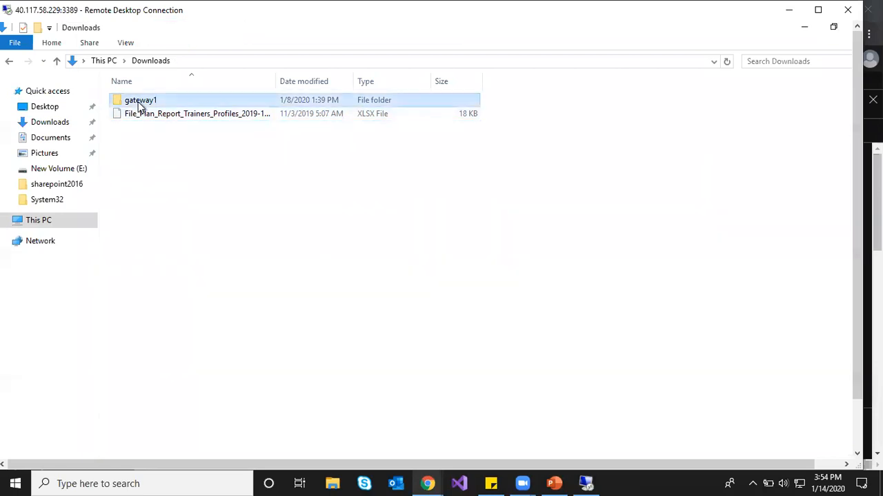
{"action": "key", "text": "Delete"}
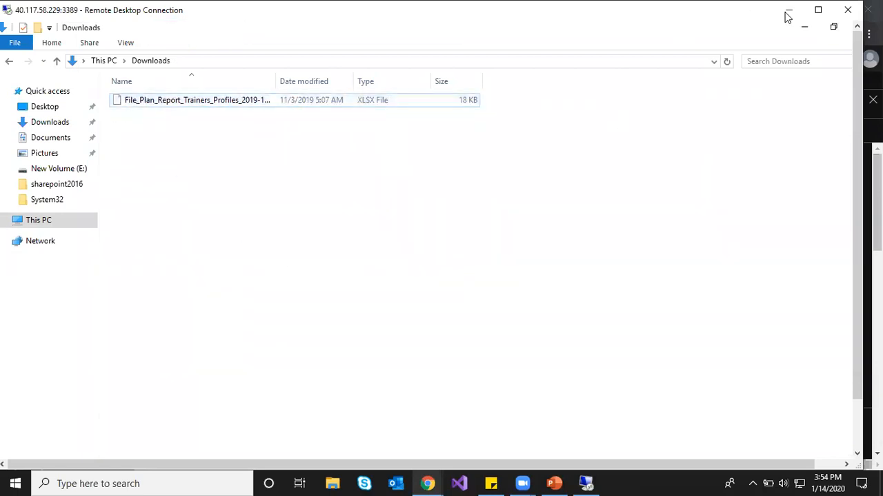
Switch to Internet Explorer on the remote server and bring its address bar into view
{"action": "left_click_drag", "start_coordinate": [858, 84], "coordinate": [858, 141]}
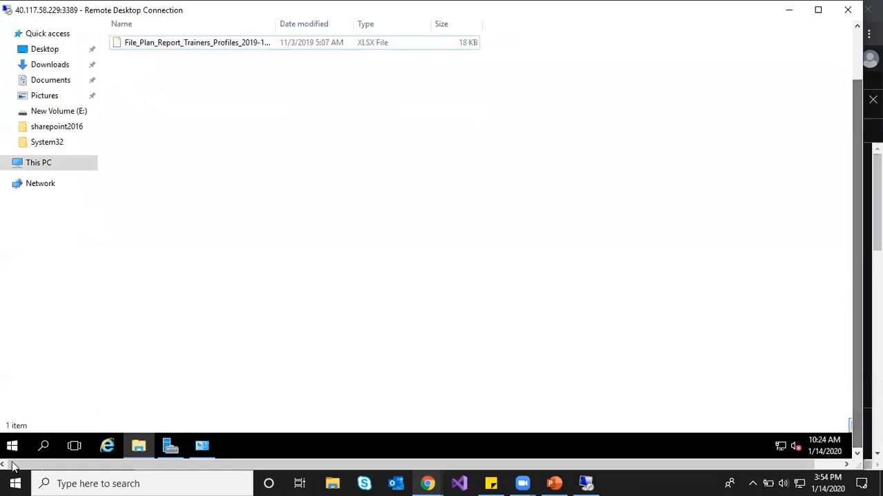
{"action": "left_click", "coordinate": [107, 447]}
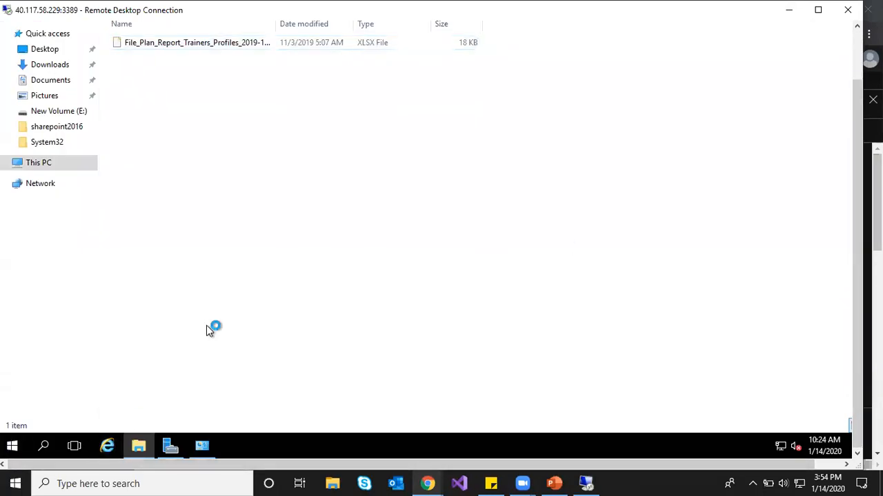
{"action": "left_click_drag", "start_coordinate": [855, 131], "coordinate": [852, 67]}
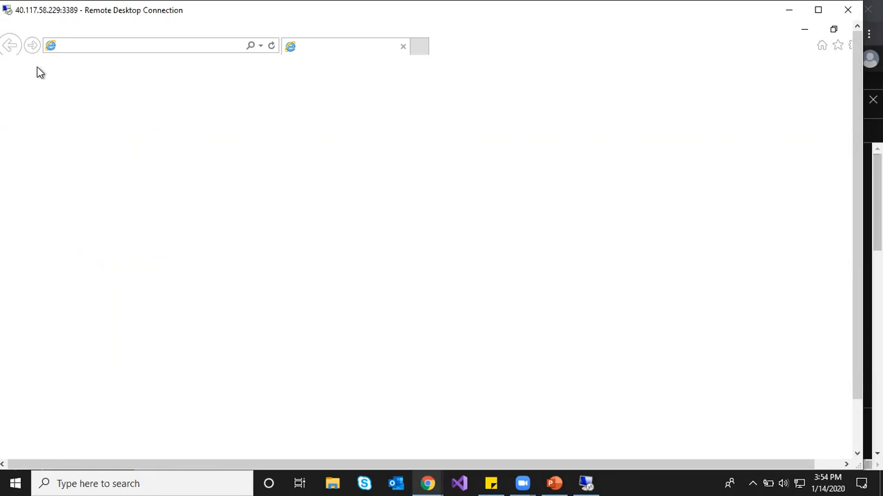
Open portal.azure.com in the remote server's Internet Explorer and go to the hcl-gateway virtual network gateway
{"action": "left_click", "coordinate": [261, 45]}
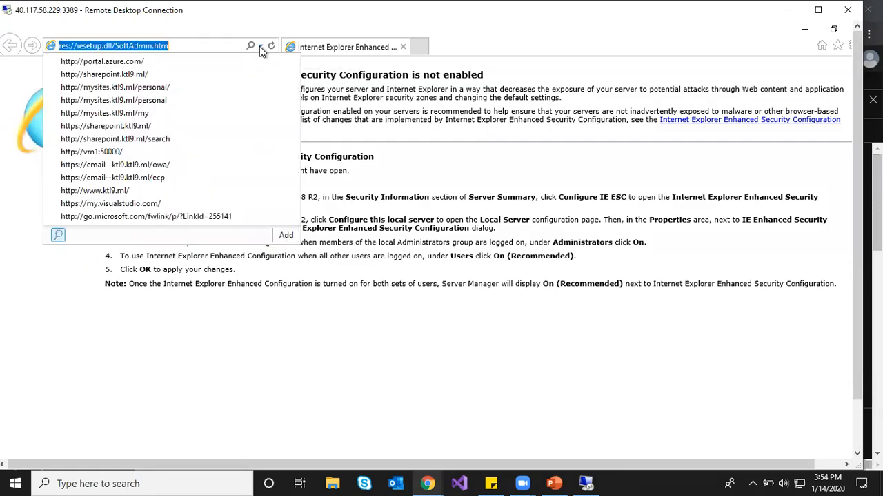
{"action": "left_click", "coordinate": [134, 63]}
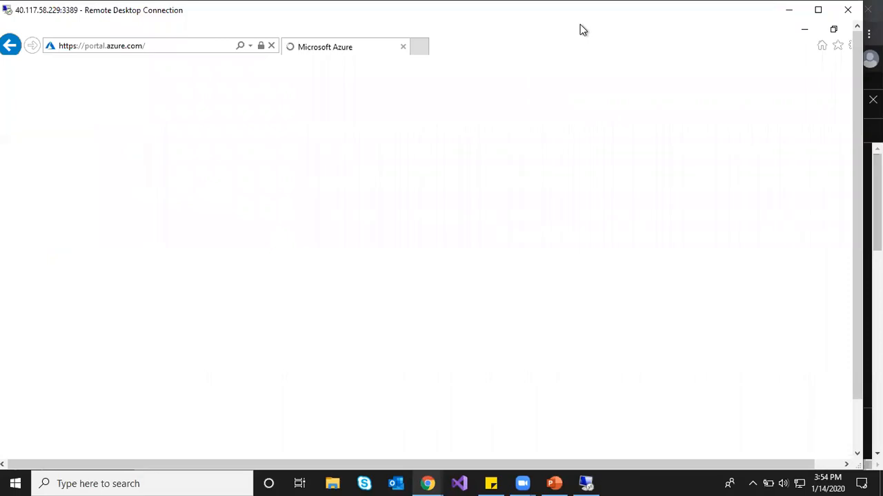
{"action": "left_click_drag", "start_coordinate": [571, 10], "coordinate": [536, 77]}
{"action": "left_click", "coordinate": [757, 77]}
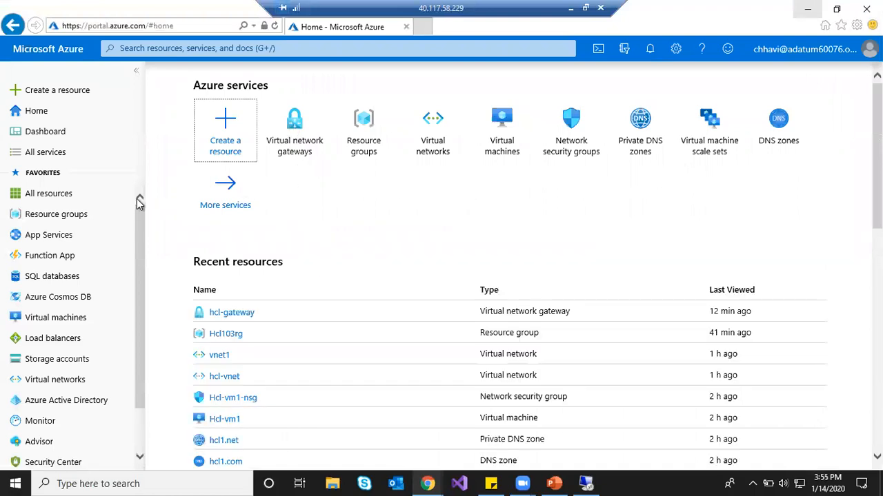
{"action": "left_click", "coordinate": [232, 315]}
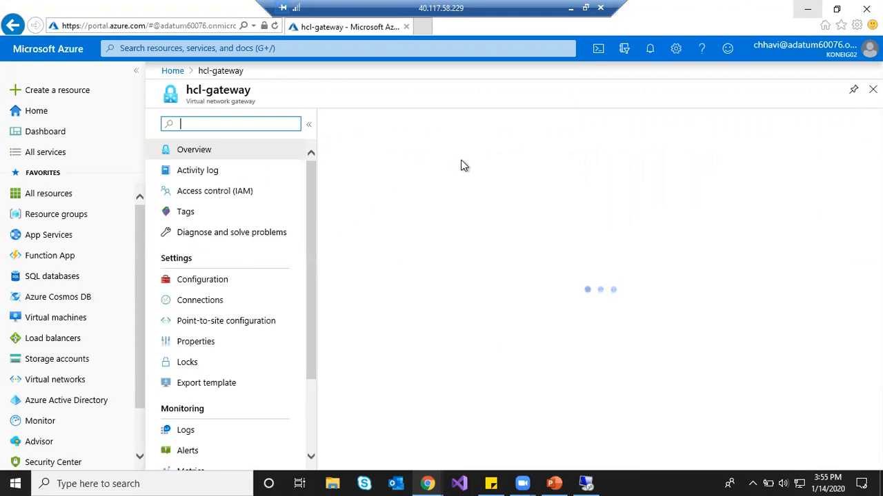
Restore and enlarge the remote session window, and open the point-to-site configuration of hcl-gateway in it
{"action": "left_click", "coordinate": [585, 7]}
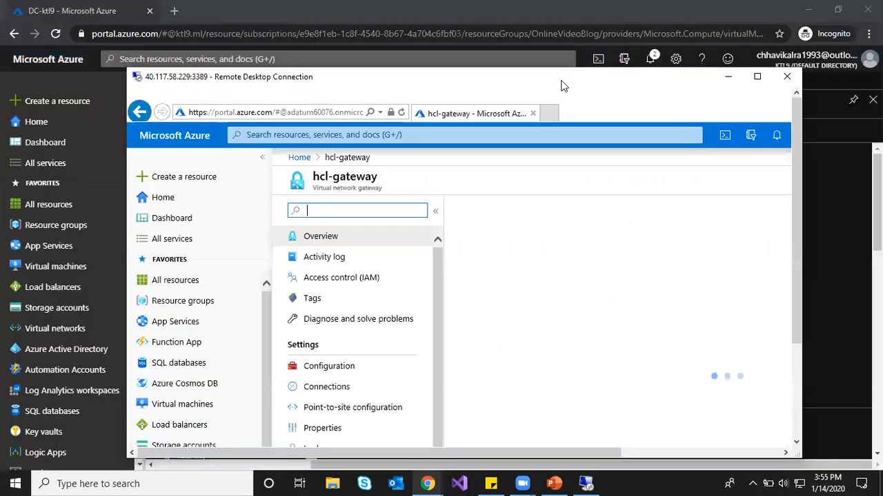
{"action": "left_click_drag", "start_coordinate": [562, 85], "coordinate": [597, 31]}
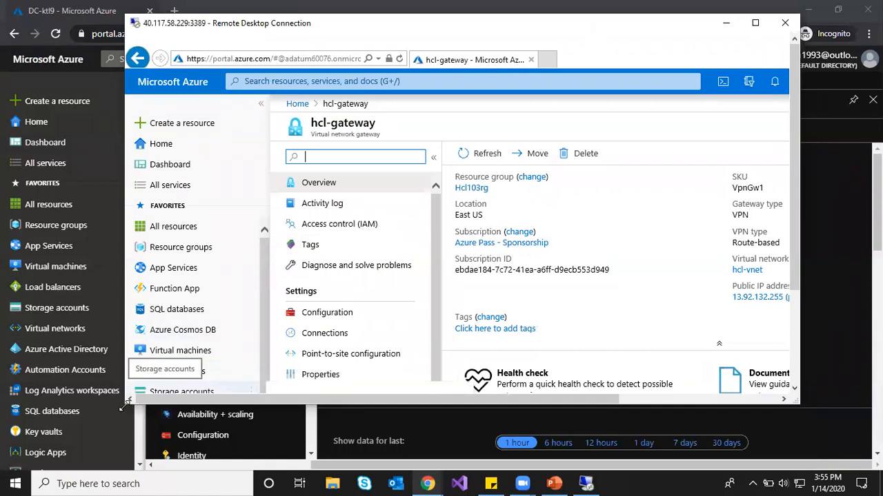
{"action": "left_click_drag", "start_coordinate": [126, 402], "coordinate": [46, 458]}
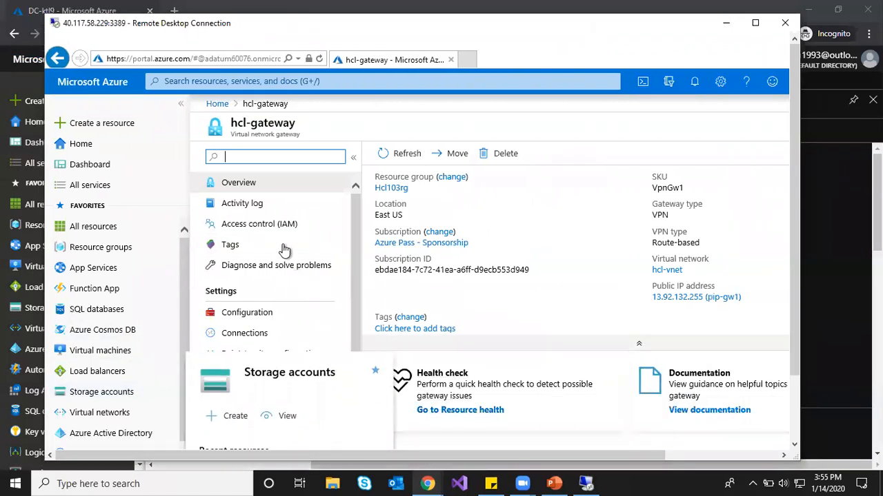
{"action": "scroll", "coordinate": [264, 216], "scroll_direction": "down", "scroll_amount": 3}
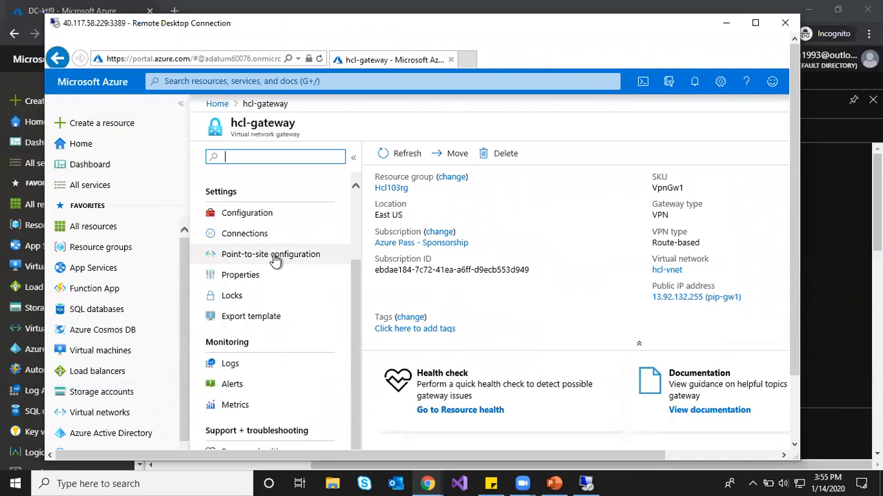
{"action": "left_click", "coordinate": [297, 258]}
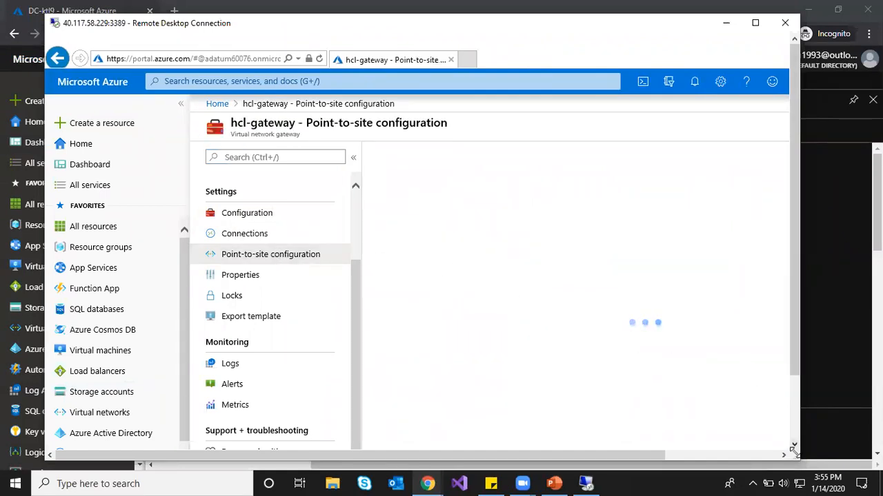
{"action": "left_click_drag", "start_coordinate": [800, 457], "coordinate": [876, 459]}
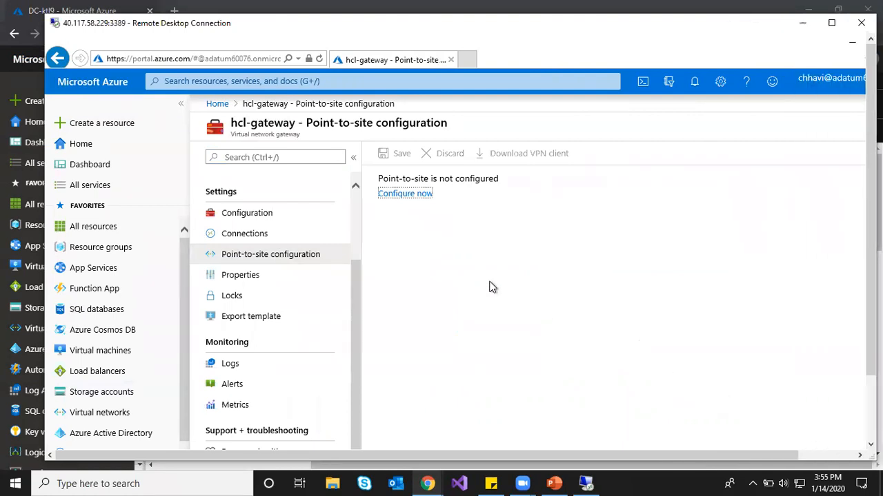
Start configuring point-to-site on hcl-gateway and set the address pool to 192.168.16.0/24
{"action": "left_click", "coordinate": [403, 194]}
{"action": "left_click", "coordinate": [418, 194]}
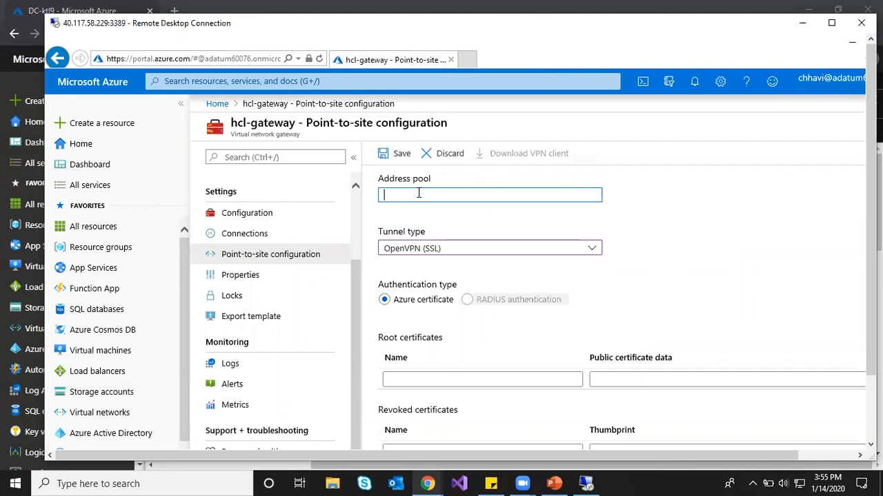
{"action": "type", "text": "192.168.16.0/24"}
Discard the unsaved point-to-site settings in the local Chrome window for hcl-gateway and return to the remote session
{"action": "mouse_move", "coordinate": [413, 476]}
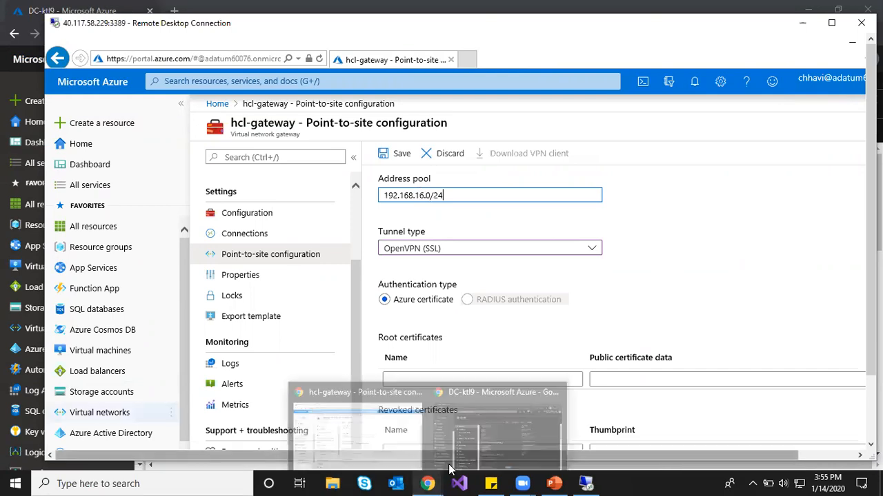
{"action": "left_click", "coordinate": [373, 424]}
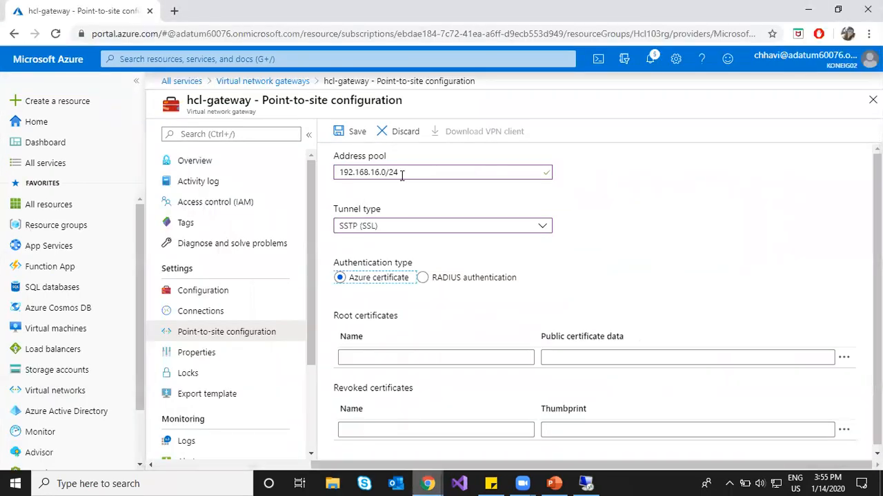
{"action": "left_click", "coordinate": [407, 134]}
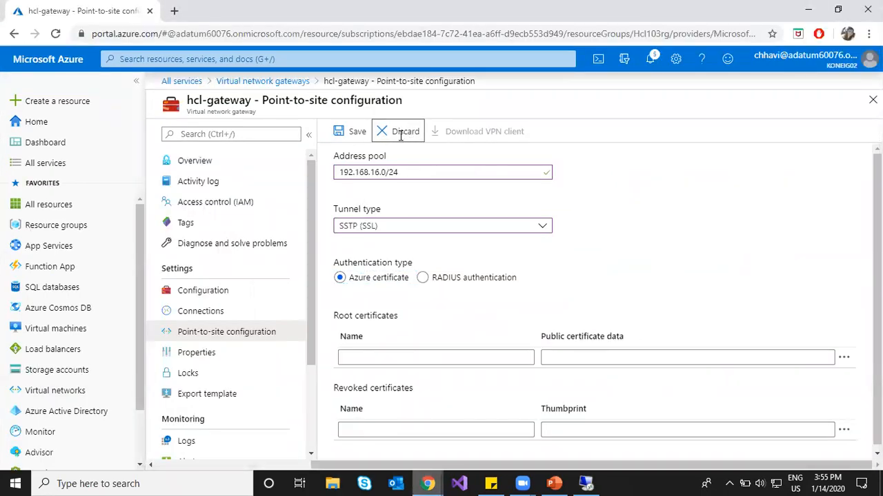
{"action": "left_click", "coordinate": [383, 133]}
{"action": "mouse_move", "coordinate": [431, 482]}
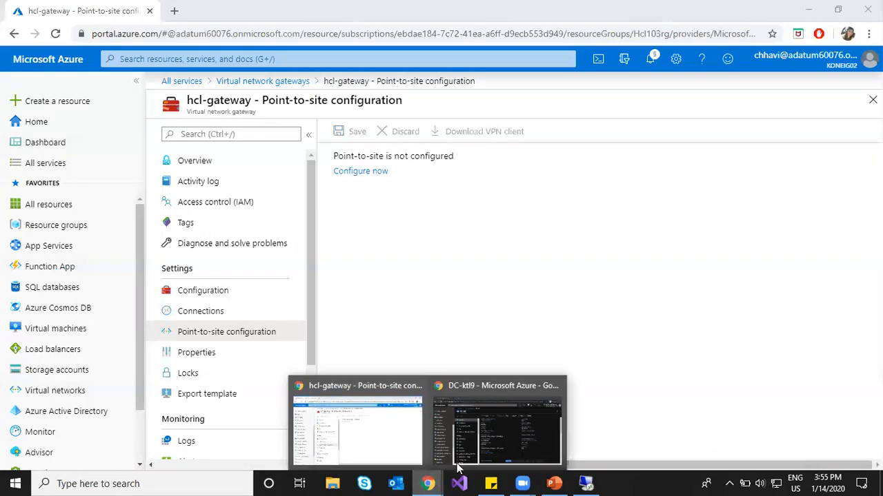
{"action": "left_click", "coordinate": [586, 483]}
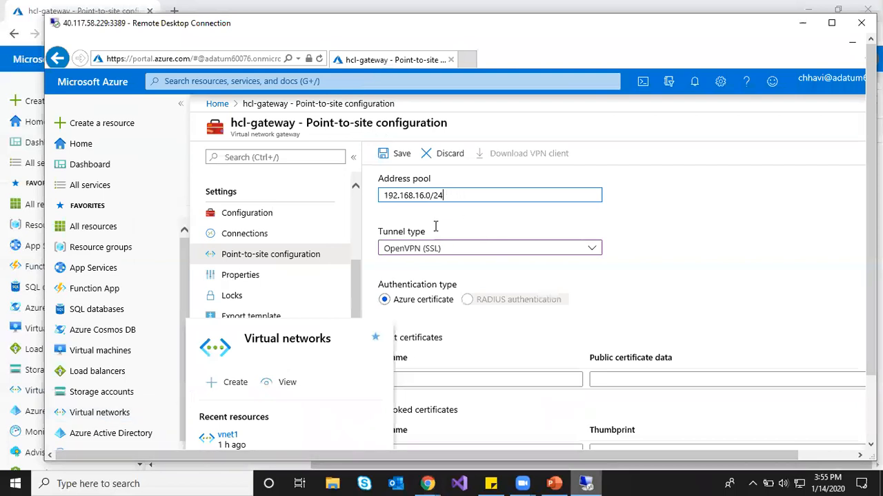
Set the tunnel type to SSTP (SSL) and name the first root certificate rootca
{"action": "left_click", "coordinate": [404, 254]}
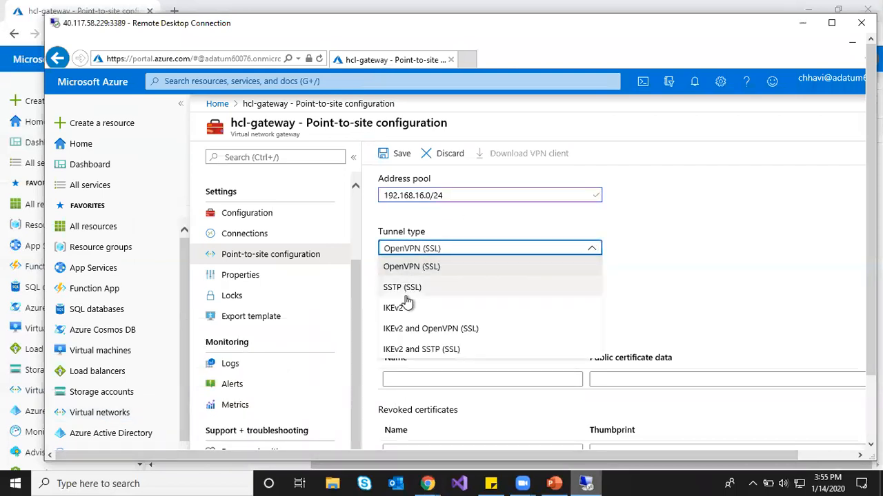
{"action": "left_click", "coordinate": [441, 288]}
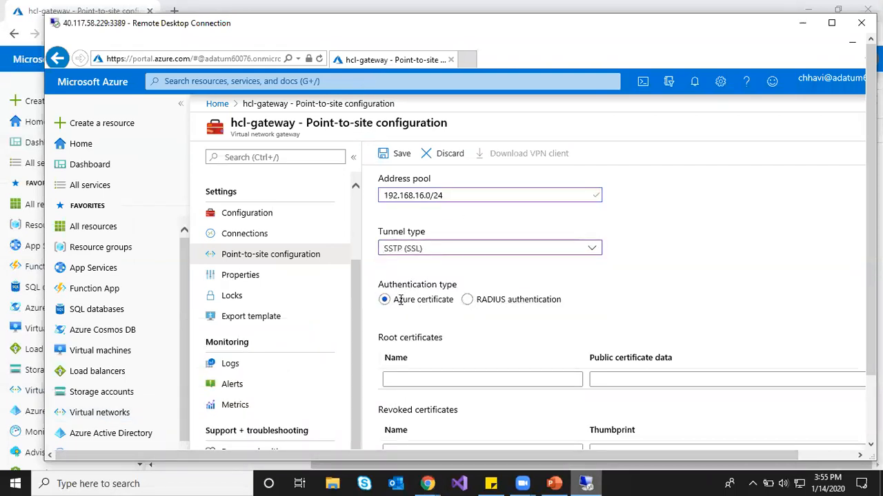
{"action": "left_click", "coordinate": [438, 384]}
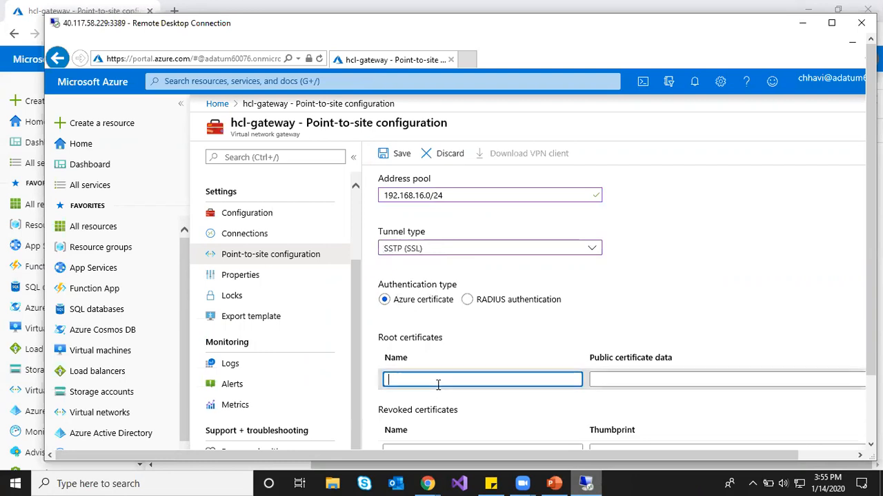
{"action": "type", "text": "rootca"}
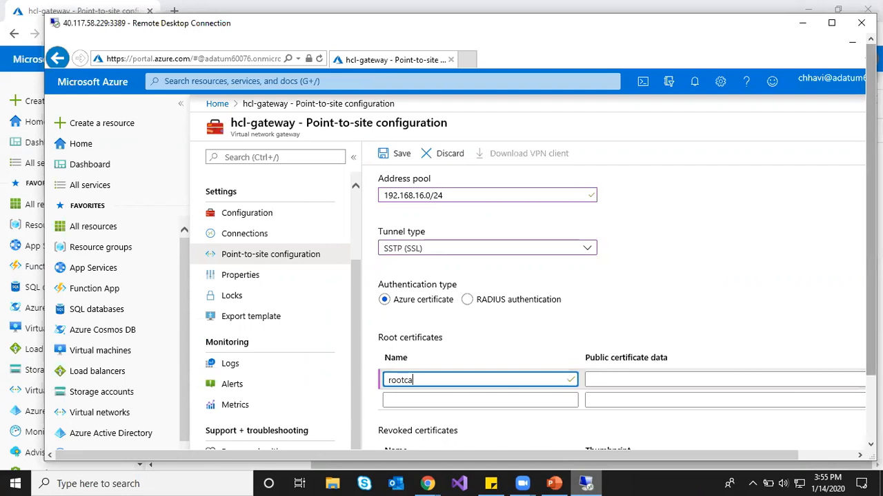
Minimize the open windows on the remote server and open the desktop's rootca certificate in Notepad
{"action": "left_click", "coordinate": [852, 42]}
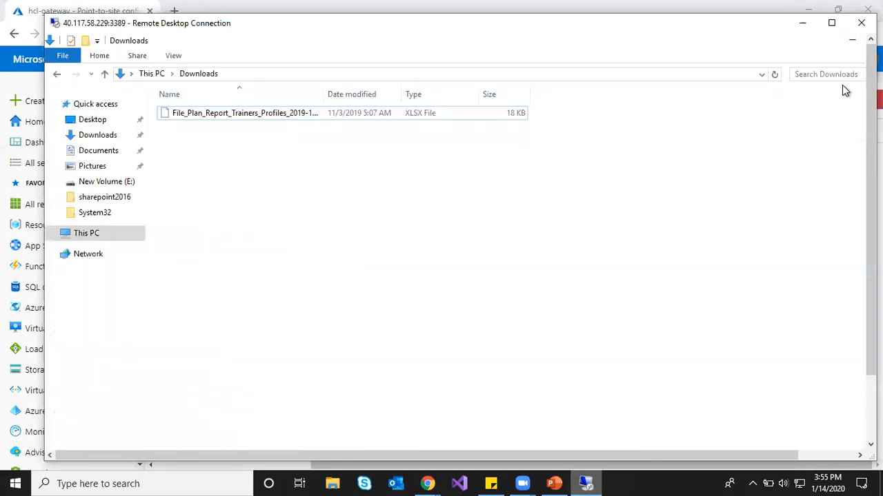
{"action": "left_click", "coordinate": [852, 42]}
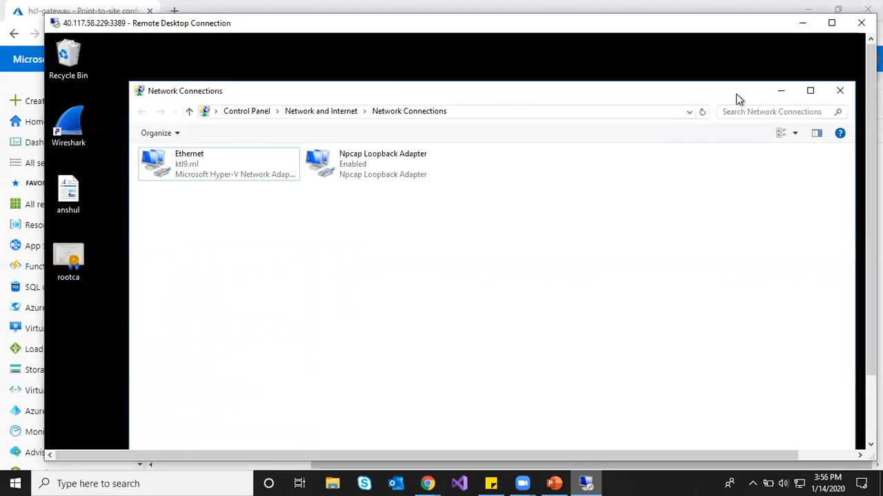
{"action": "left_click", "coordinate": [785, 93]}
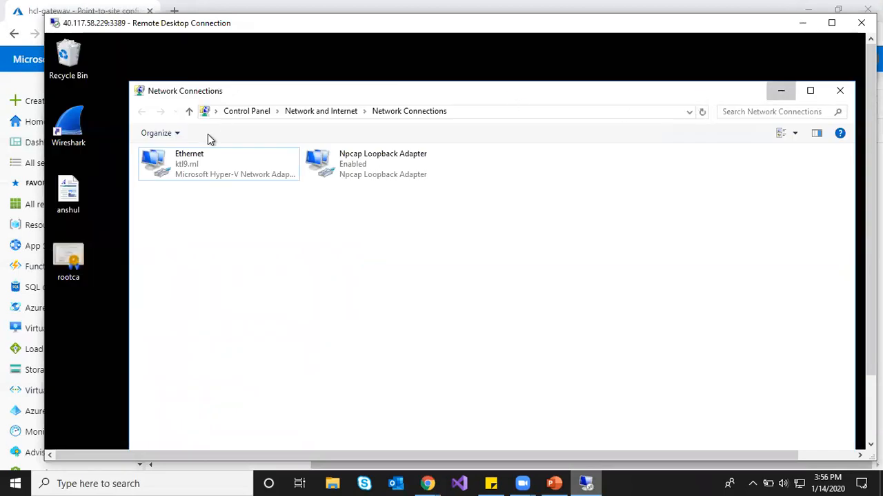
{"action": "right_click", "coordinate": [75, 259]}
{"action": "mouse_move", "coordinate": [133, 311]}
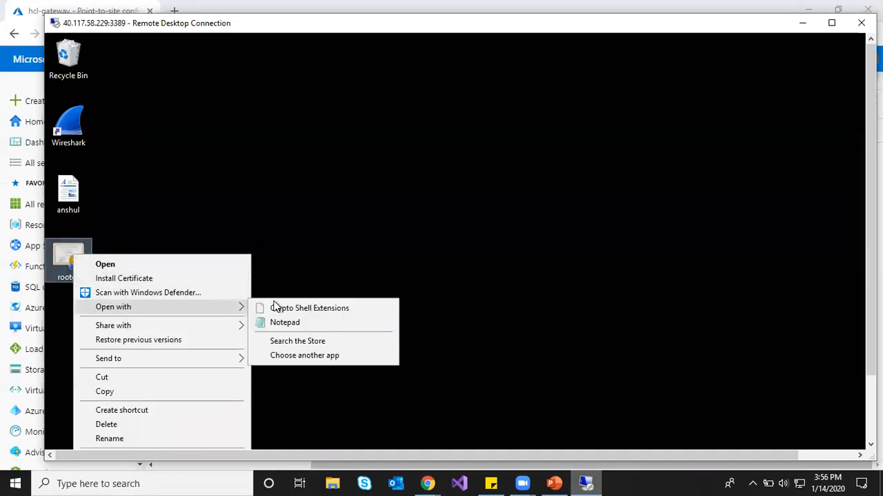
{"action": "left_click", "coordinate": [280, 320]}
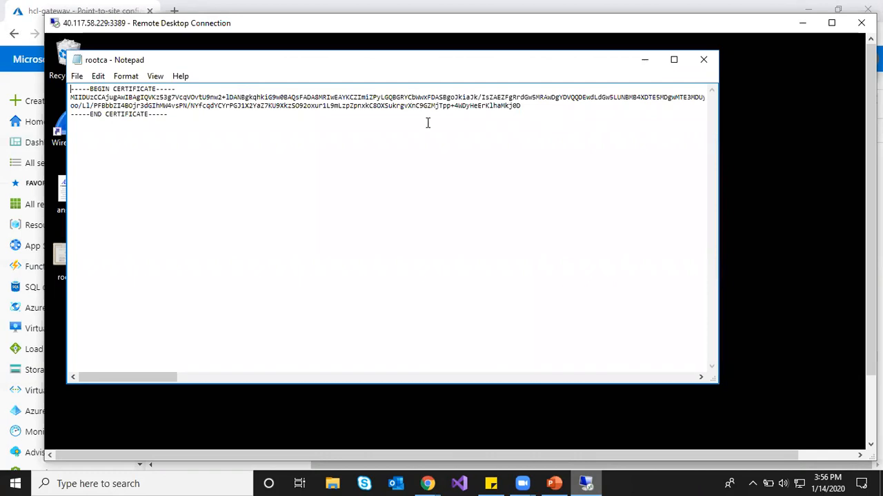
Copy the certificate data between the BEGIN CERTIFICATE and END CERTIFICATE lines of the rootca file
{"action": "left_click_drag", "start_coordinate": [526, 105], "coordinate": [72, 100]}
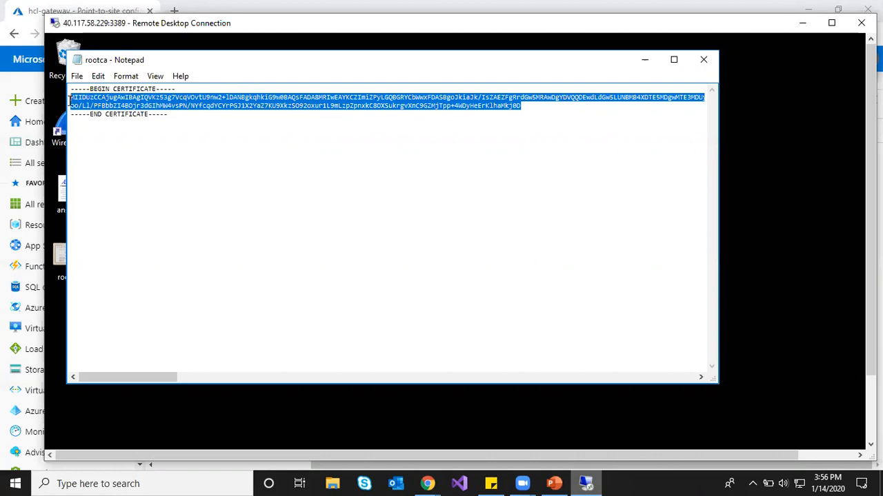
{"action": "right_click", "coordinate": [114, 100]}
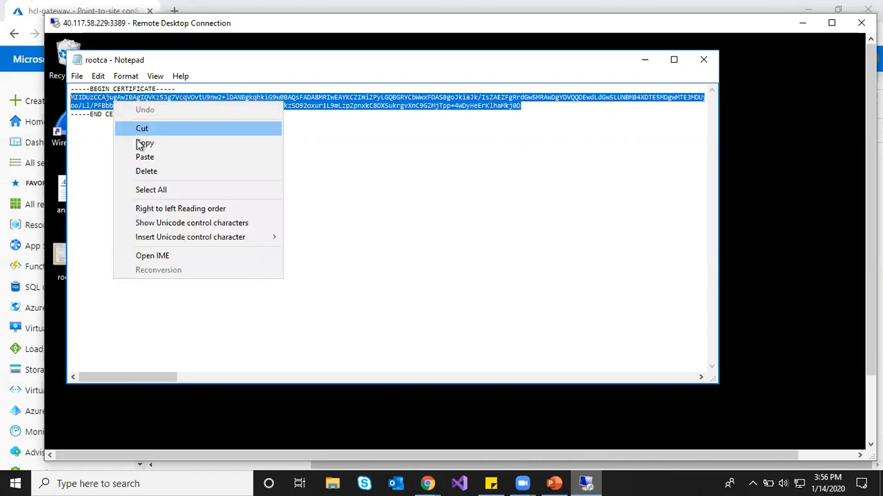
{"action": "left_click", "coordinate": [140, 143]}
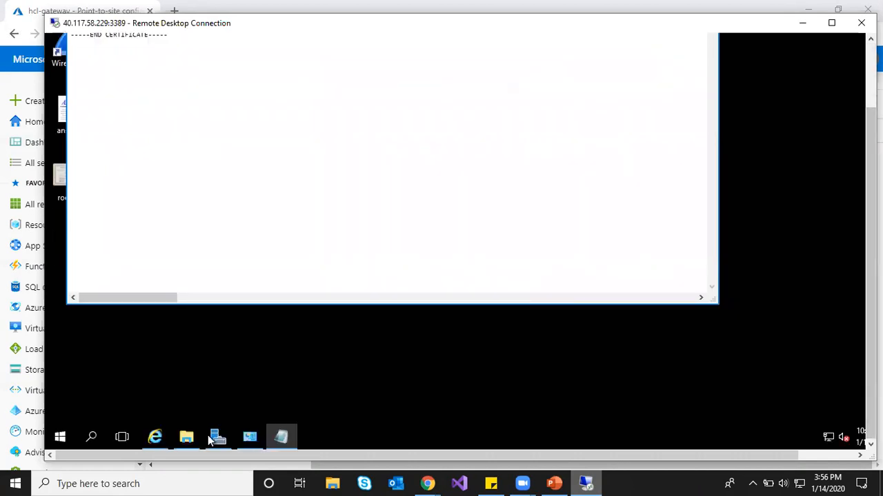
Paste the copied data as rootca's public certificate data in Internet Explorer and save the point-to-site configuration
{"action": "left_click", "coordinate": [155, 437]}
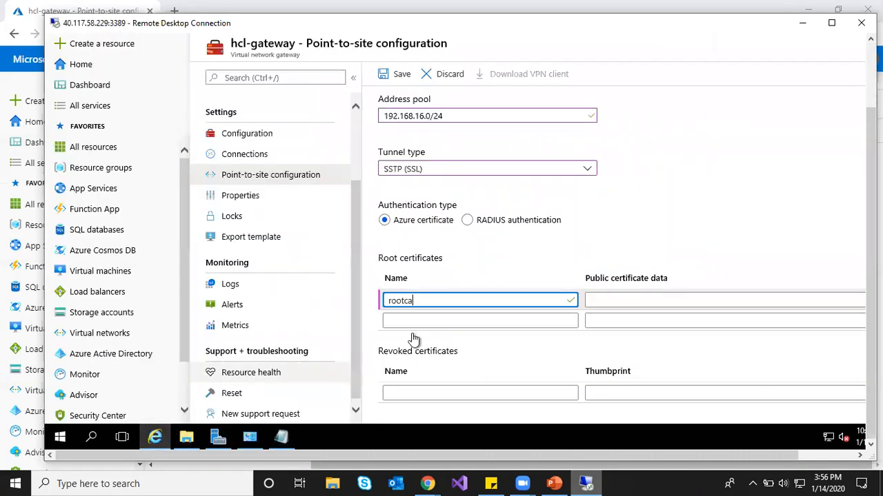
{"action": "left_click", "coordinate": [587, 300]}
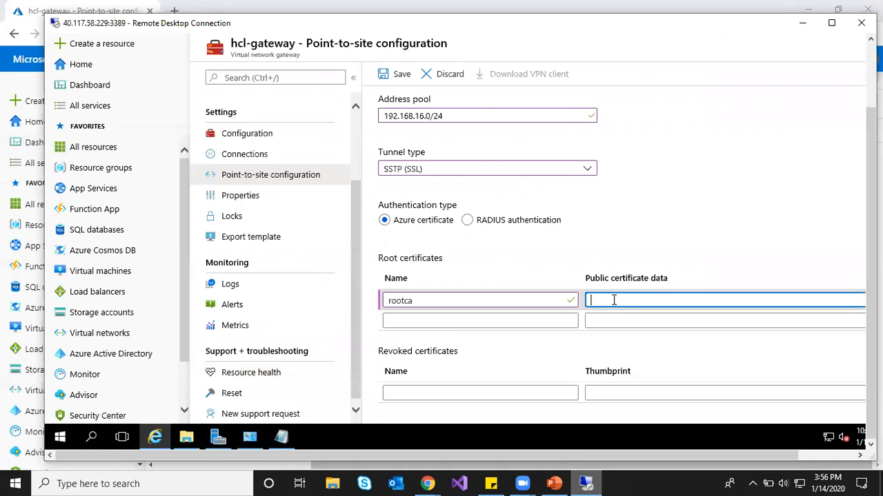
{"action": "key", "text": "ctrl+v"}
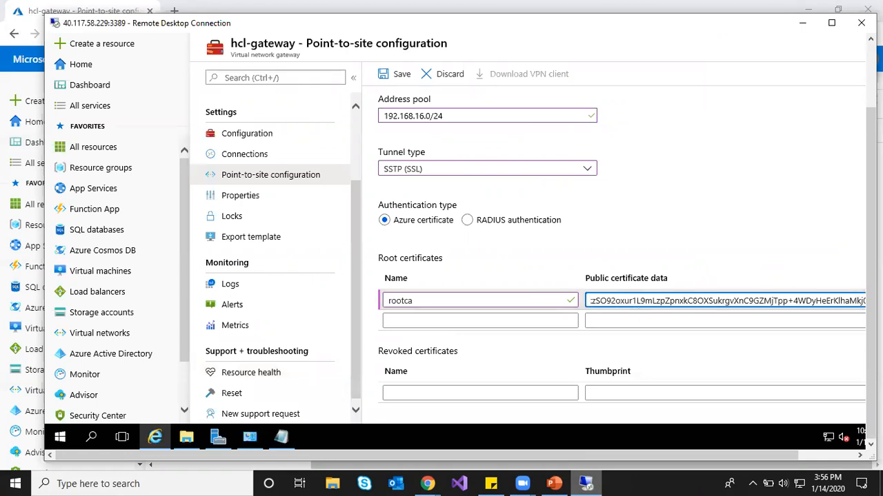
{"action": "scroll", "coordinate": [832, 266], "scroll_direction": "up", "scroll_amount": 1}
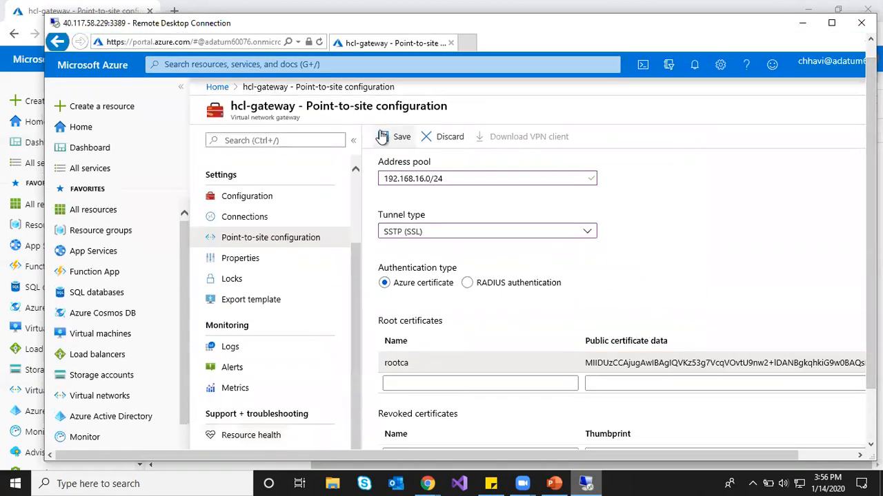
{"action": "left_click", "coordinate": [387, 138]}
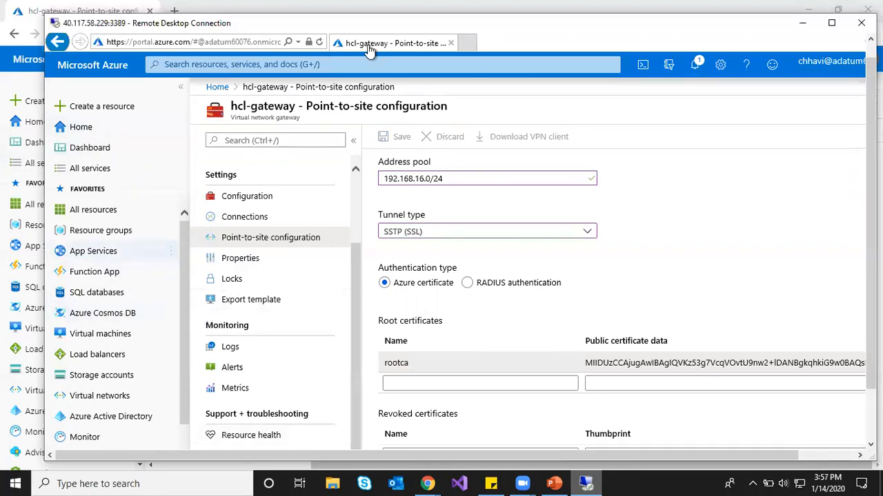
{"action": "left_click", "coordinate": [467, 43]}
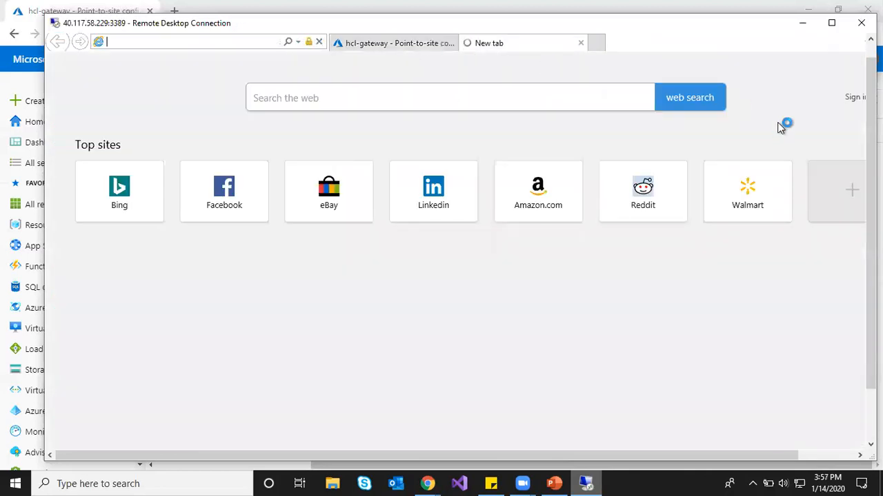
{"action": "left_click_drag", "start_coordinate": [870, 158], "coordinate": [870, 211]}
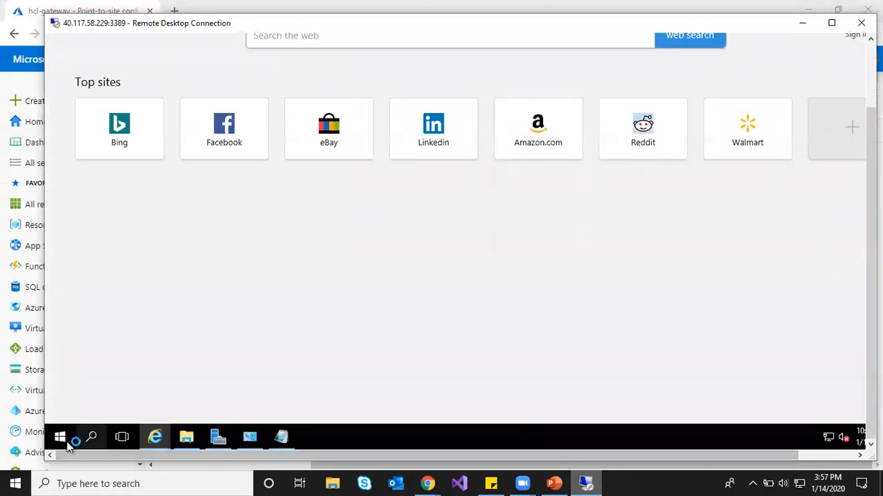
{"action": "left_click", "coordinate": [218, 437]}
{"action": "left_click", "coordinate": [100, 50]}
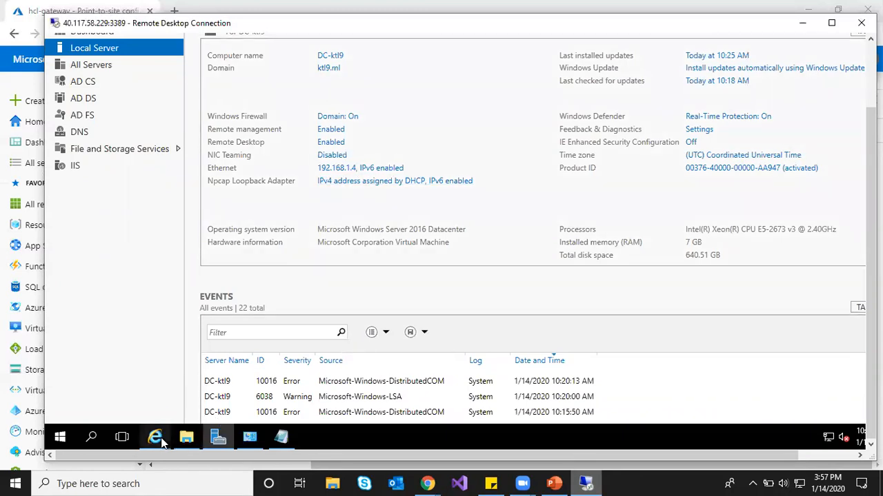
{"action": "mouse_move", "coordinate": [155, 437]}
{"action": "left_click", "coordinate": [148, 404]}
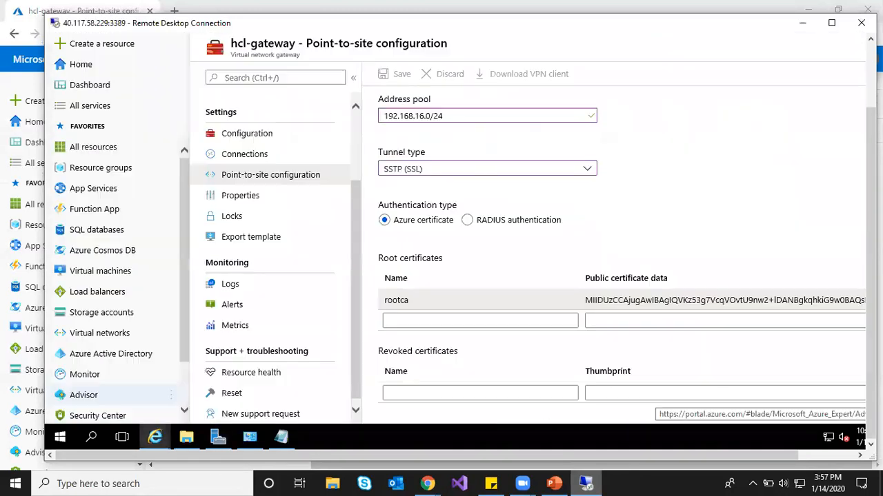
{"action": "left_click_drag", "start_coordinate": [870, 369], "coordinate": [870, 317]}
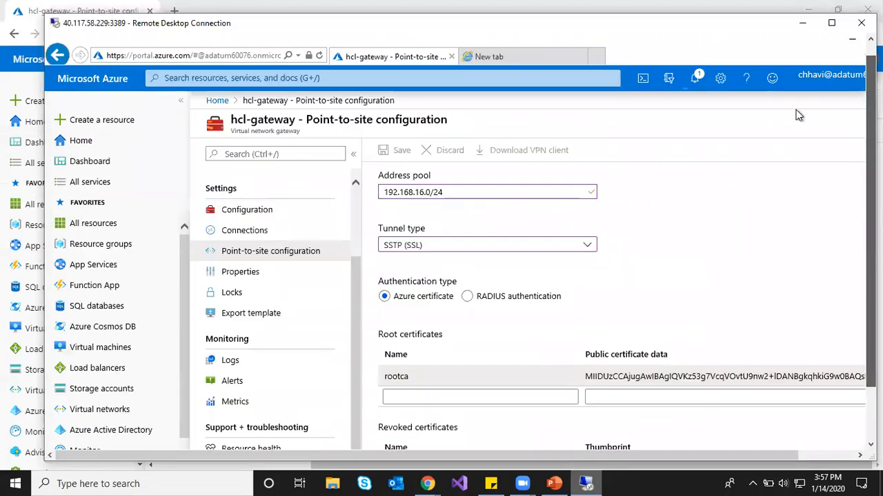
{"action": "left_click_drag", "start_coordinate": [799, 115], "coordinate": [552, 79]}
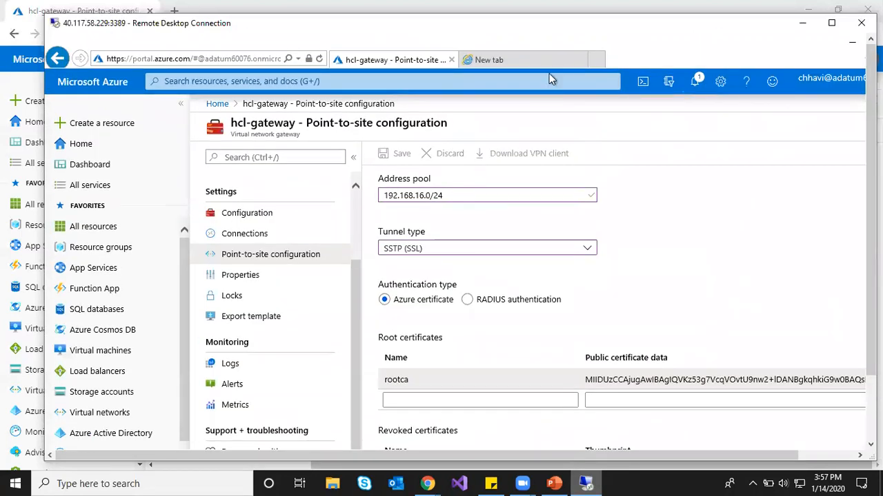
{"action": "left_click", "coordinate": [512, 64]}
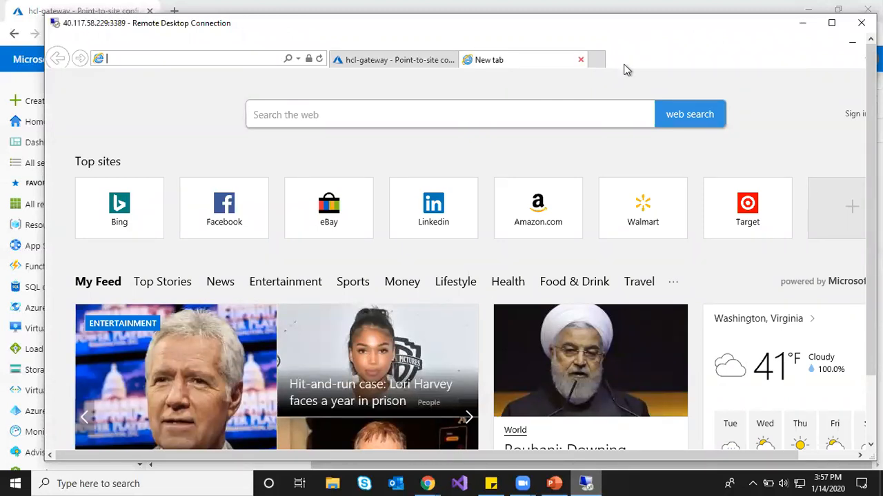
{"action": "left_click", "coordinate": [580, 60]}
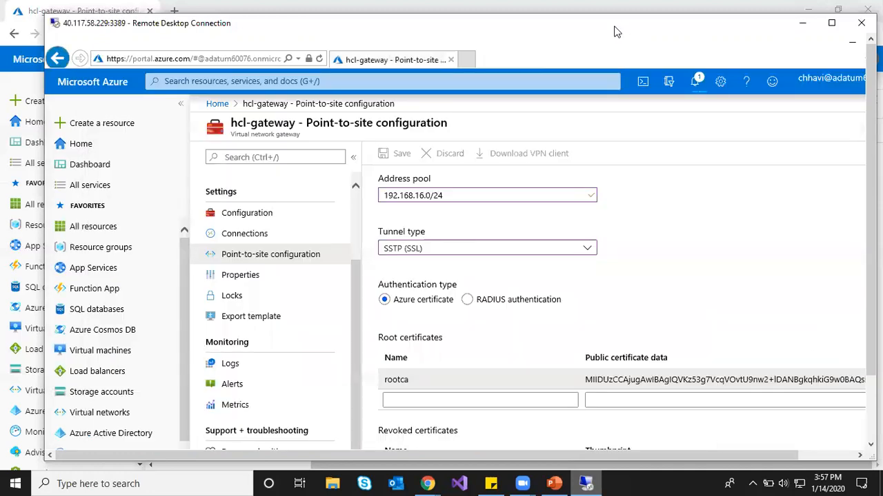
{"action": "left_click_drag", "start_coordinate": [614, 26], "coordinate": [608, 23]}
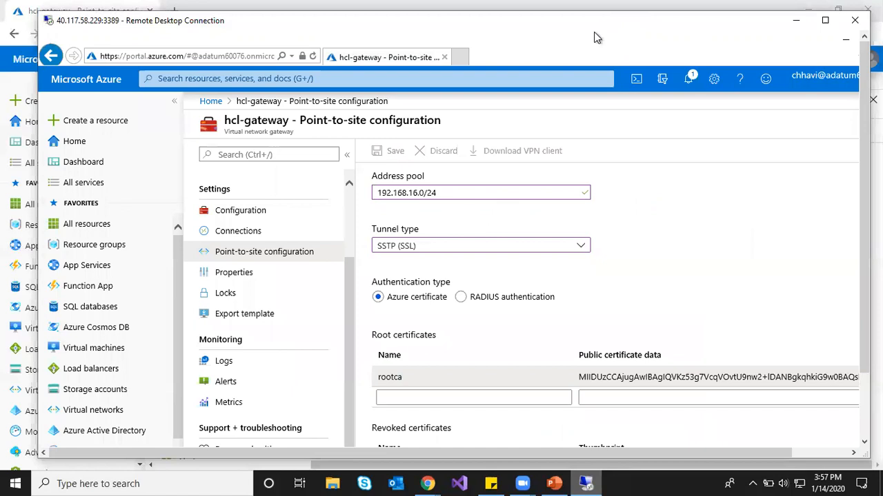
{"action": "double_click", "coordinate": [607, 23]}
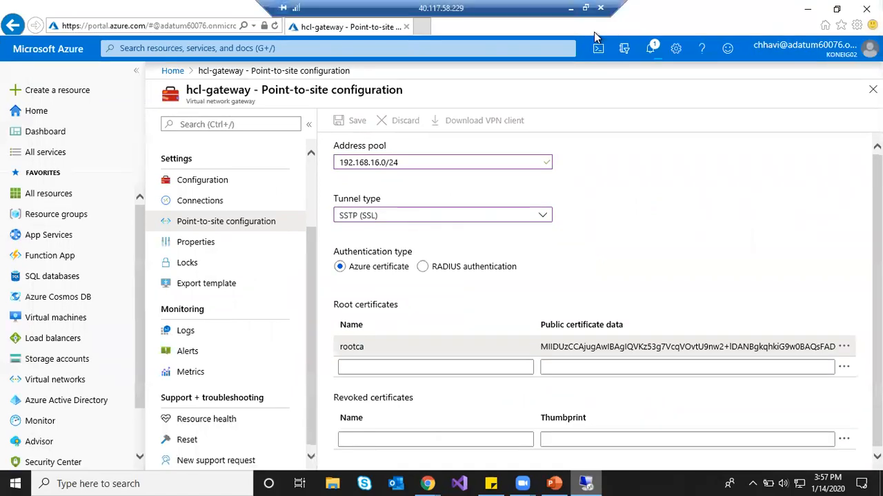
{"action": "left_click", "coordinate": [594, 32]}
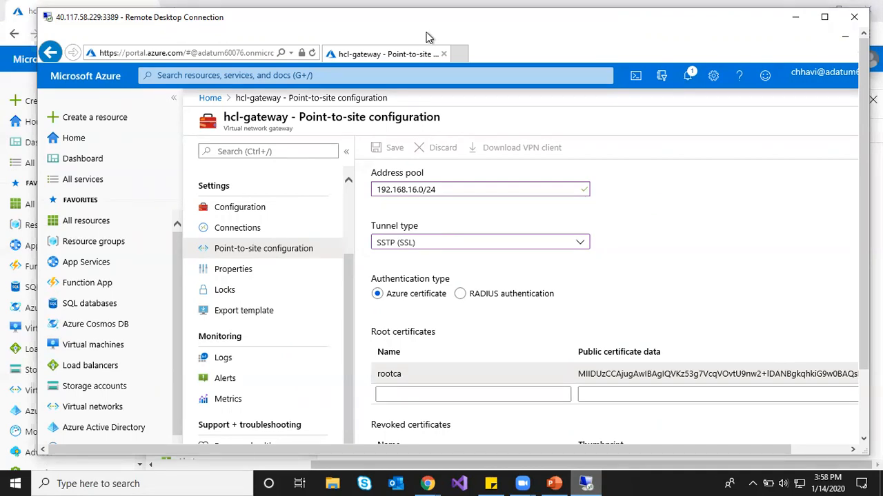
Check the portal notifications for the save status of the hcl-gateway virtual network gateway, and close them
{"action": "left_click", "coordinate": [688, 75]}
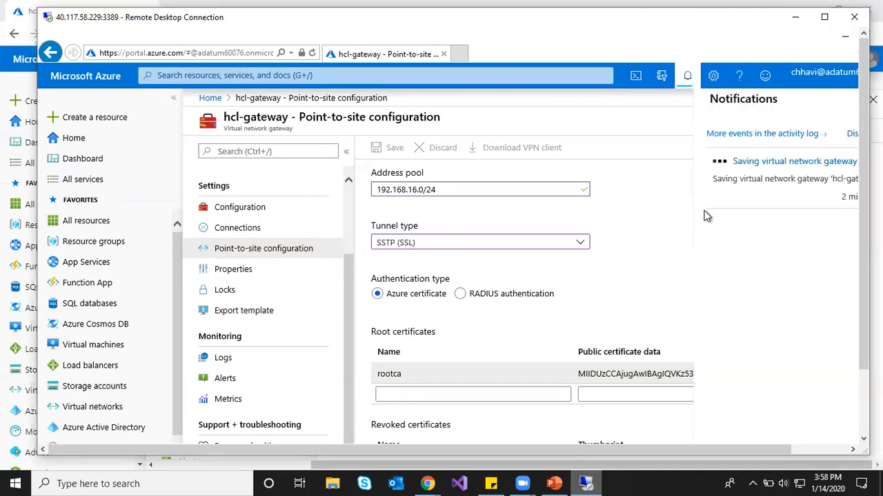
{"action": "left_click_drag", "start_coordinate": [695, 449], "coordinate": [779, 448]}
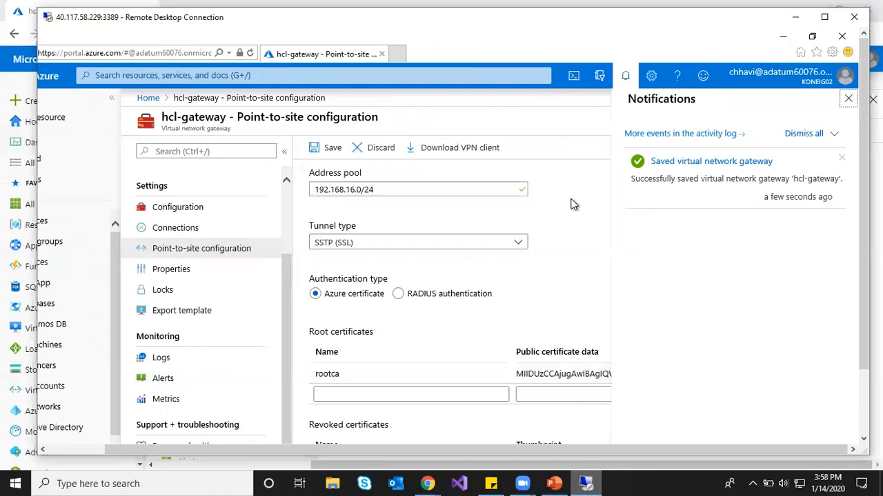
{"action": "left_click", "coordinate": [625, 80]}
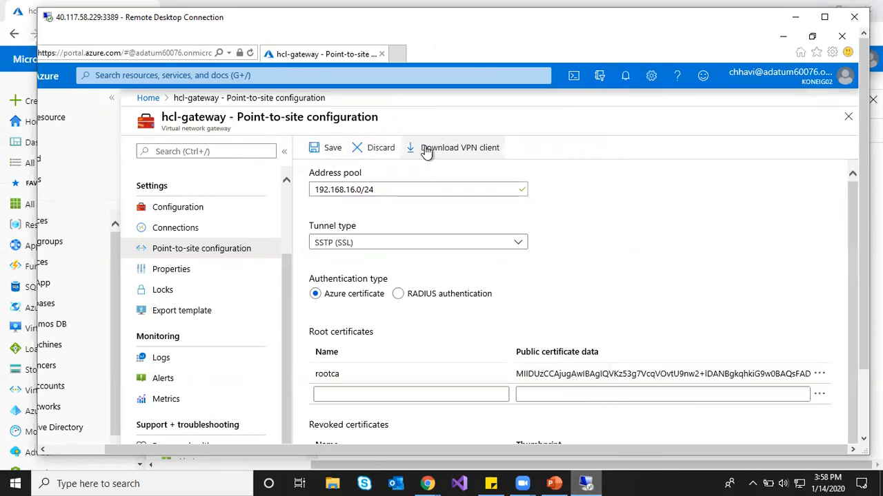
Download the VPN client for hcl-gateway and save the hcl-gateway.zip package on the remote server
{"action": "left_click", "coordinate": [428, 152]}
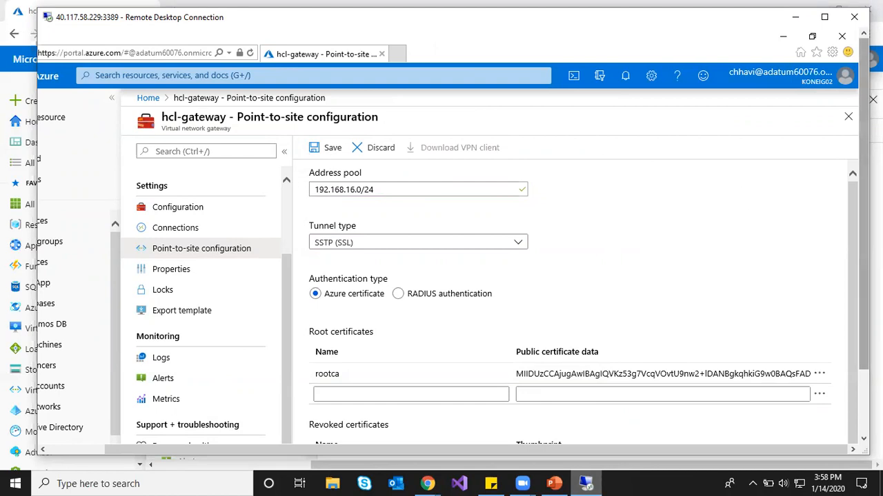
{"action": "left_click", "coordinate": [863, 200]}
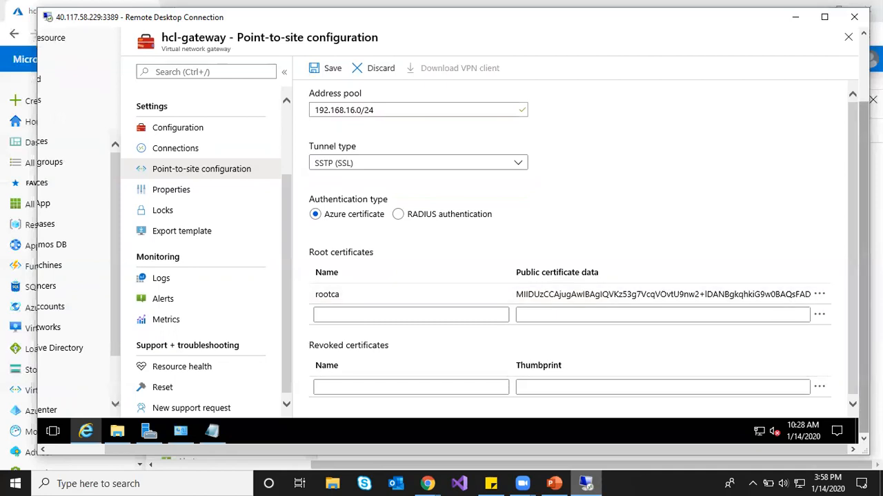
{"action": "scroll", "coordinate": [449, 236], "scroll_direction": "up", "scroll_amount": 2}
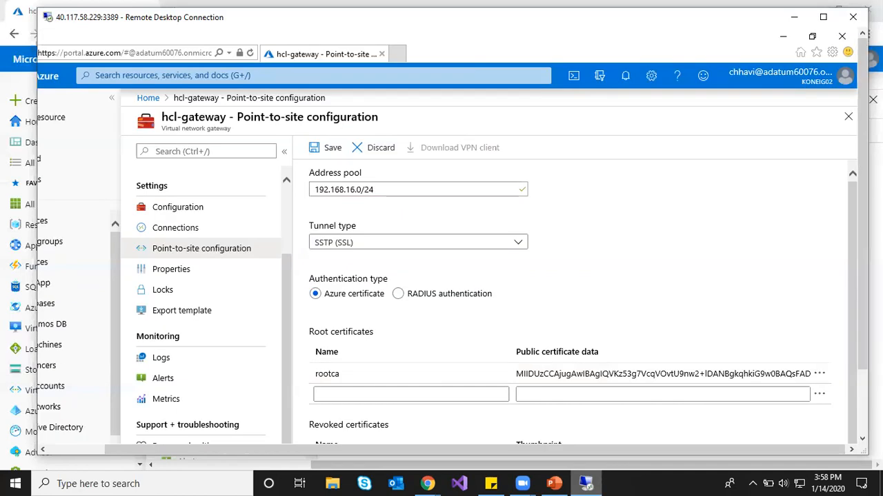
{"action": "scroll", "coordinate": [450, 236], "scroll_direction": "down", "scroll_amount": 2}
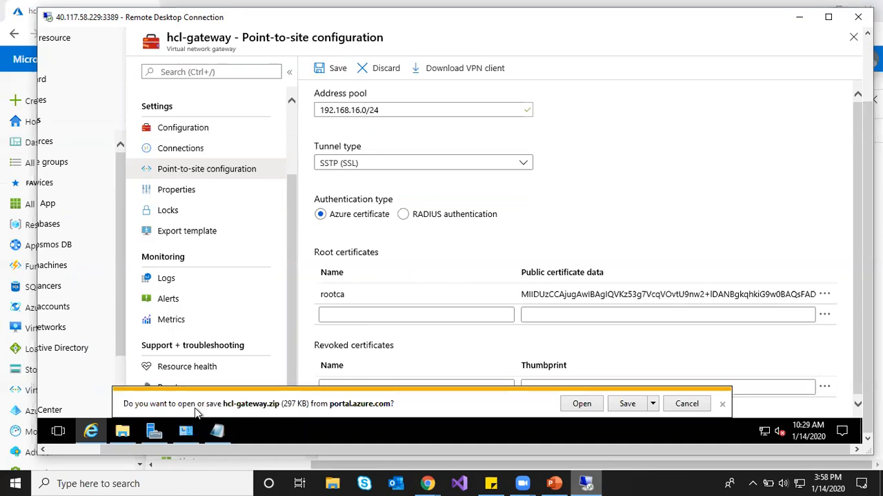
{"action": "left_click", "coordinate": [626, 405]}
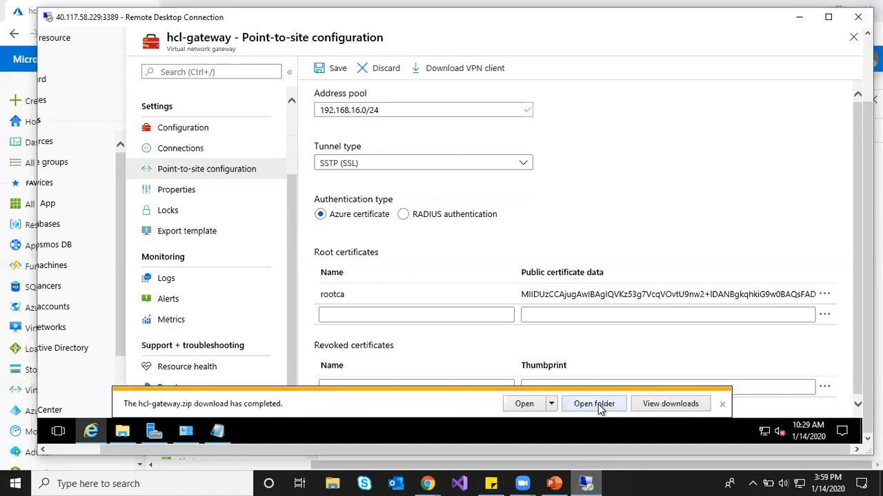
Open the download's folder and extract the hcl-gateway archive into the Downloads folder
{"action": "left_click", "coordinate": [594, 404]}
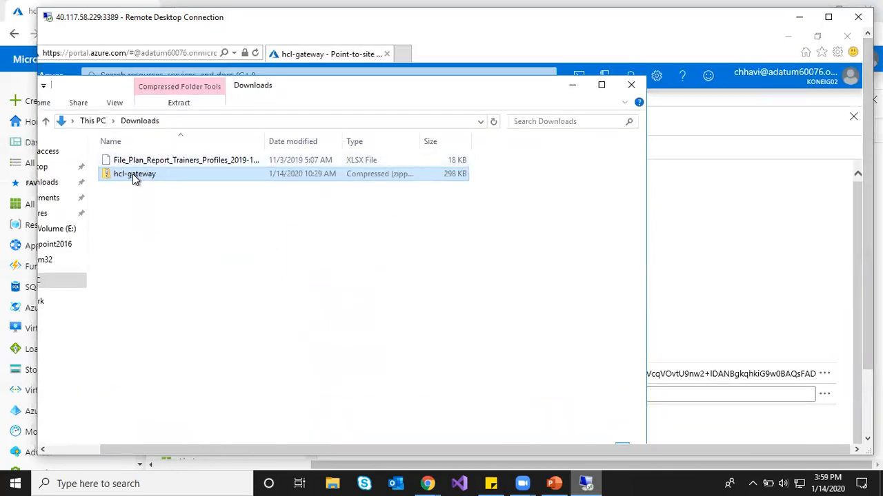
{"action": "right_click", "coordinate": [132, 174]}
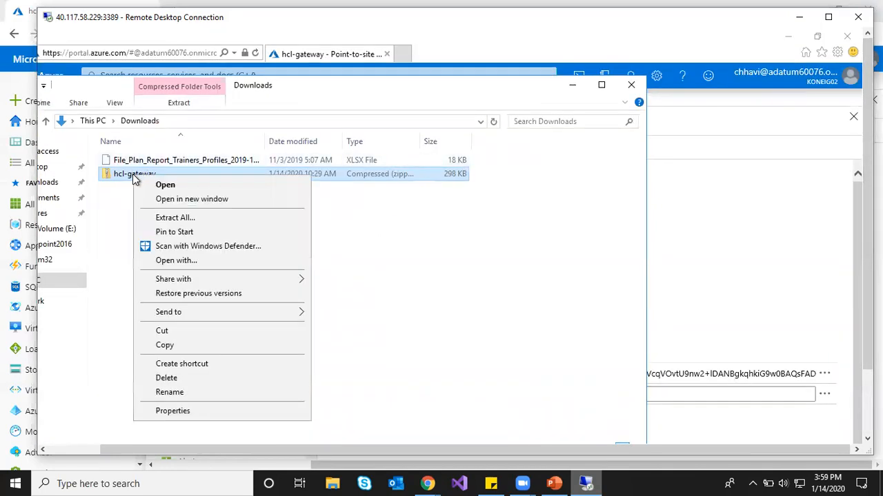
{"action": "left_click", "coordinate": [178, 218]}
{"action": "left_click", "coordinate": [531, 393]}
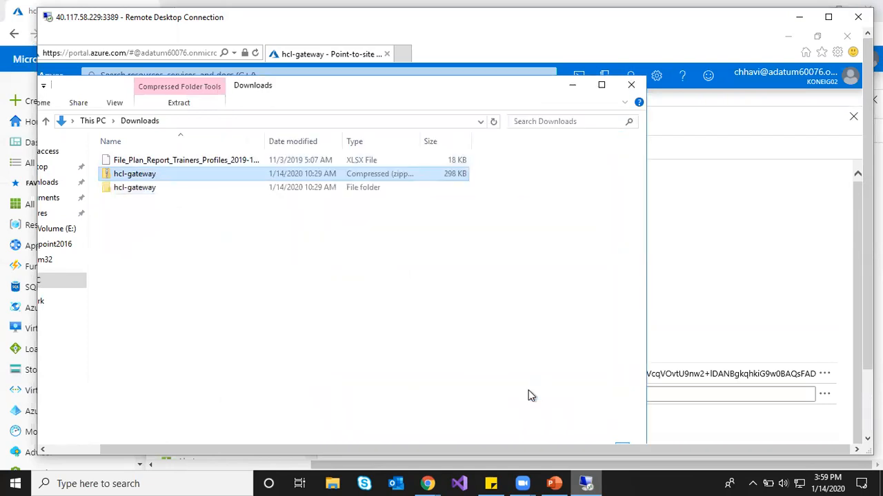
Examine the contents of the extracted hcl-gateway folder's WindowsAmd64, WindowsX86 and Generic subfolders
{"action": "double_click", "coordinate": [132, 187]}
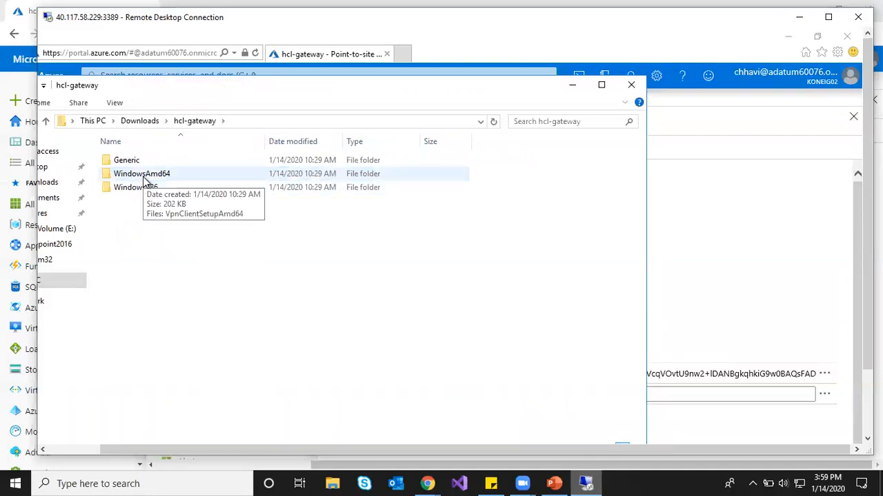
{"action": "double_click", "coordinate": [143, 178]}
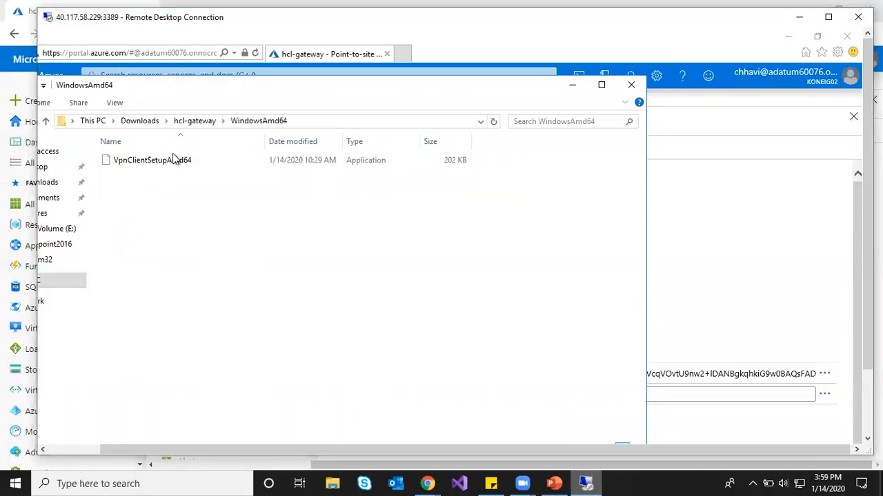
{"action": "left_click", "coordinate": [196, 122]}
{"action": "double_click", "coordinate": [137, 190]}
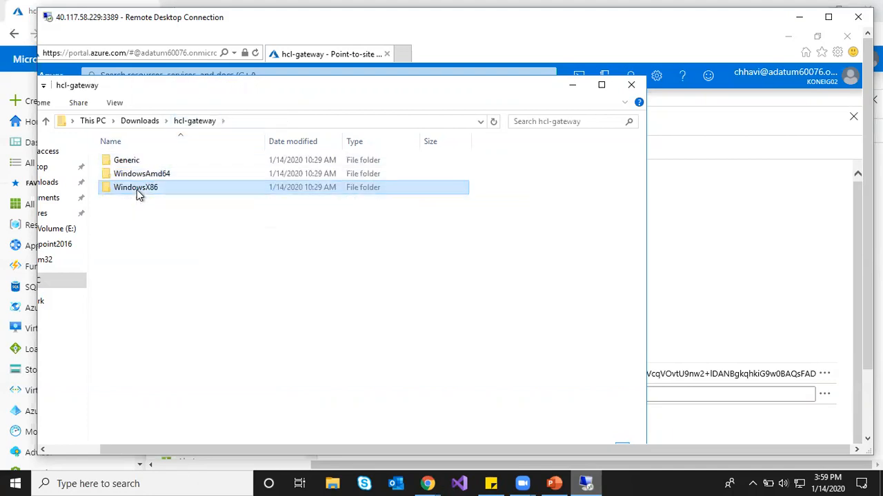
{"action": "left_click", "coordinate": [196, 122]}
{"action": "double_click", "coordinate": [135, 162]}
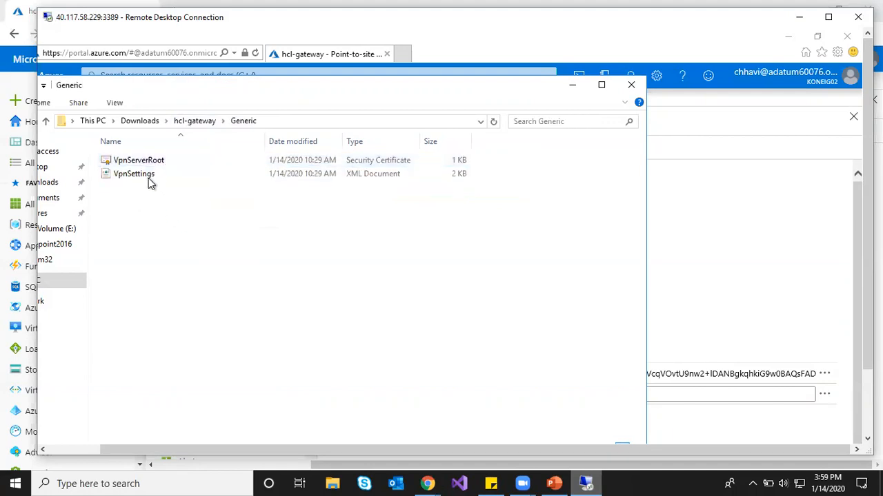
Open the VpnServerRoot certificate, review its general information and certification path, and close it
{"action": "double_click", "coordinate": [151, 162]}
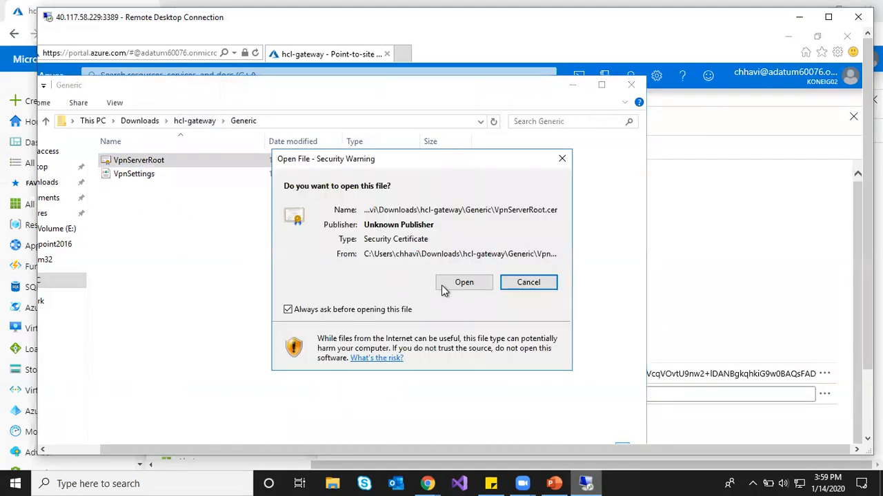
{"action": "left_click", "coordinate": [465, 283]}
{"action": "left_click_drag", "start_coordinate": [134, 47], "coordinate": [312, 91]}
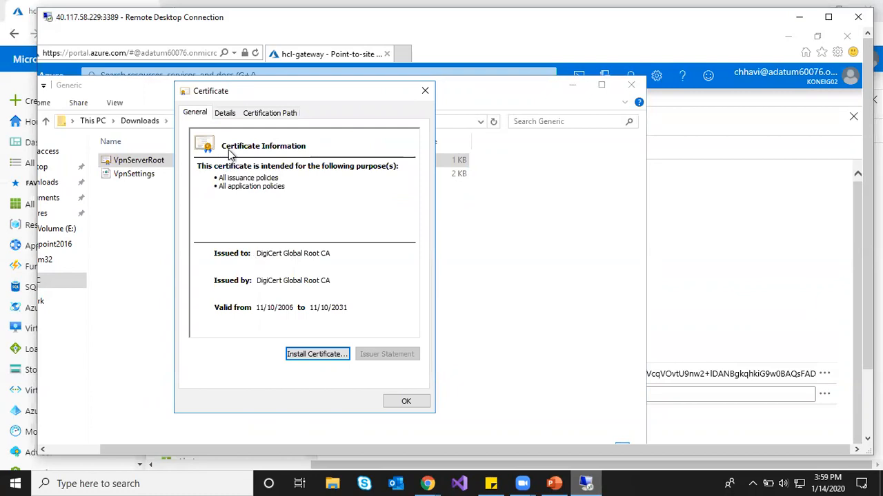
{"action": "left_click", "coordinate": [275, 113]}
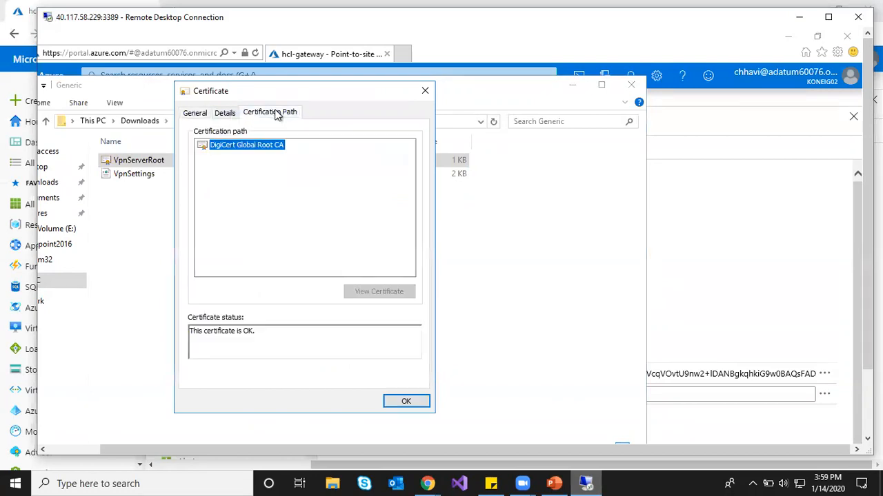
{"action": "left_click", "coordinate": [195, 114]}
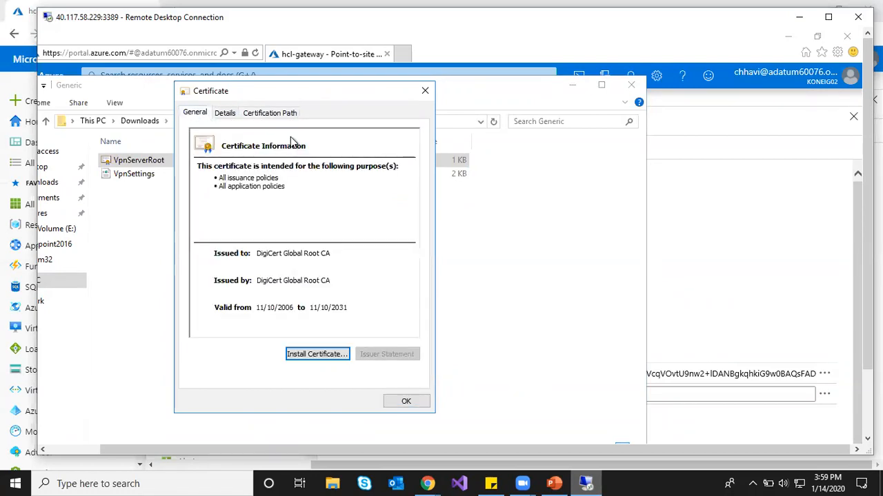
{"action": "left_click", "coordinate": [405, 402]}
Return to the hcl-gateway folder and open the WindowsAmd64 folder containing the VPN client installer
{"action": "left_click", "coordinate": [200, 122]}
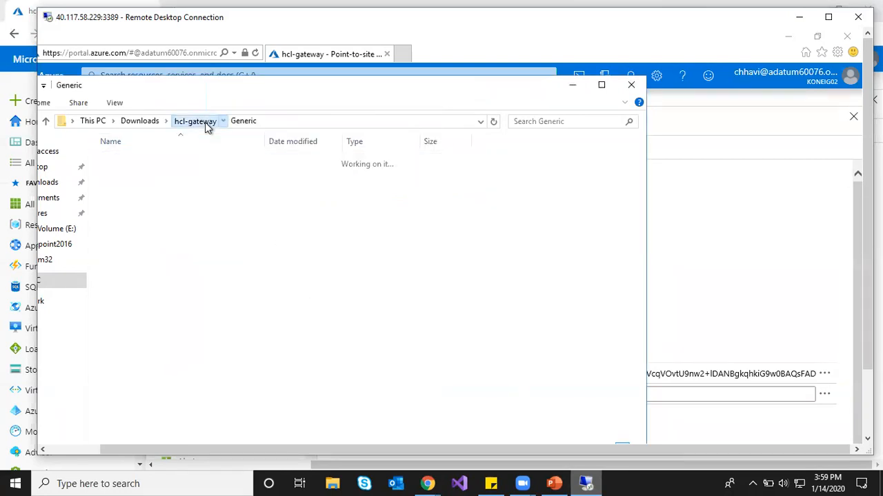
{"action": "double_click", "coordinate": [157, 173]}
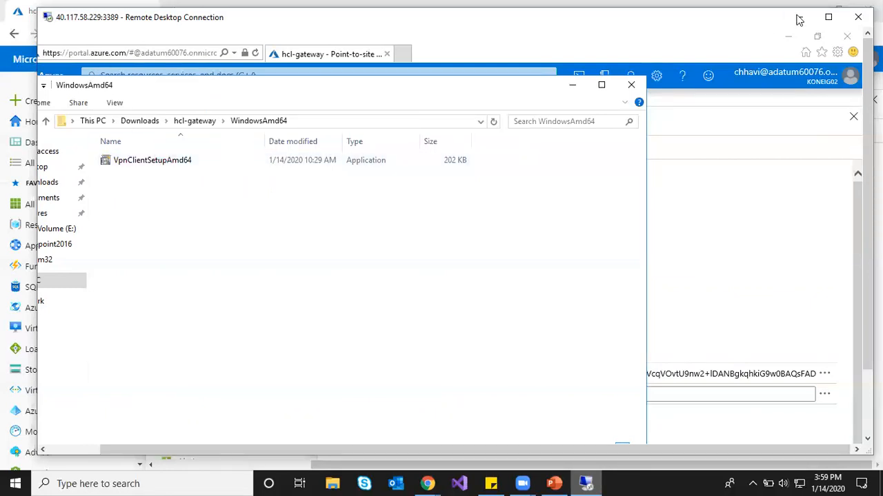
{"action": "left_click", "coordinate": [829, 16]}
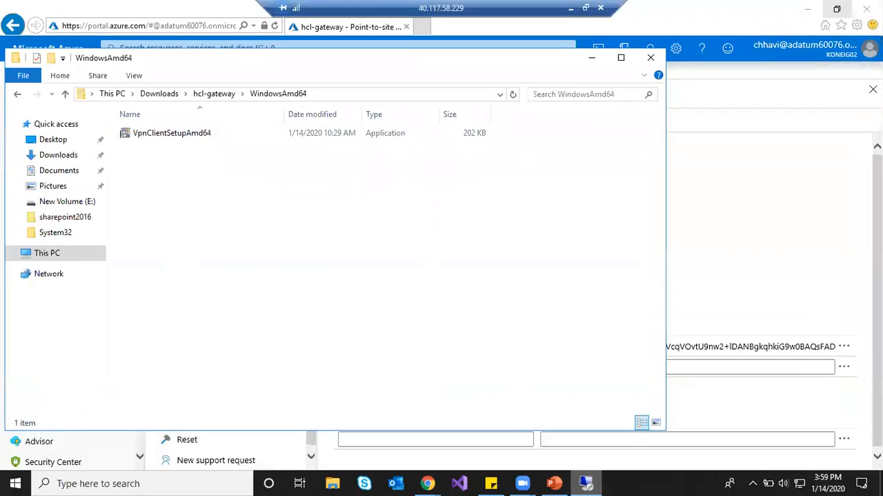
{"action": "left_click", "coordinate": [585, 8]}
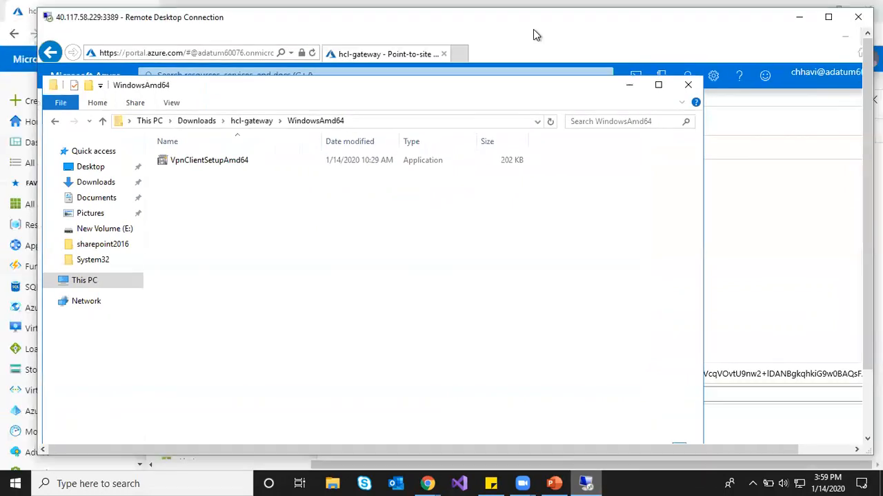
{"action": "left_click_drag", "start_coordinate": [868, 255], "coordinate": [868, 328]}
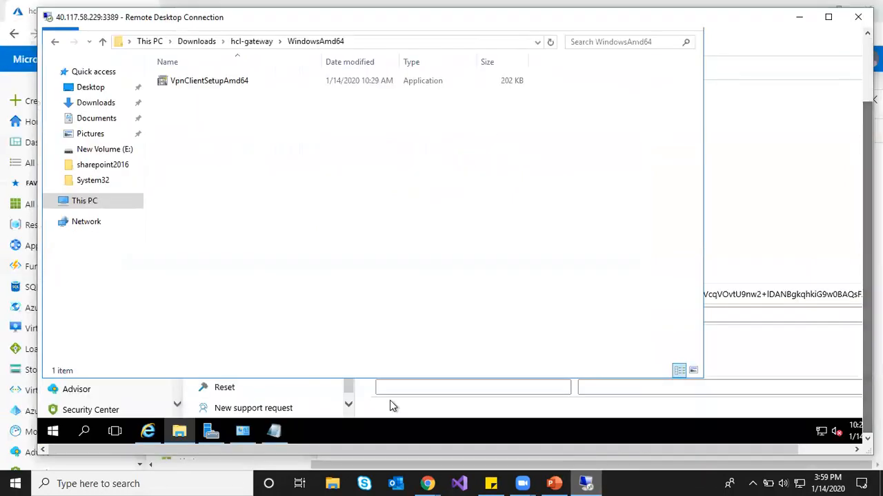
Maximize the virtual machine's Network Connections window and place the WindowsAmd64 folder window in front of it
{"action": "left_click", "coordinate": [243, 432]}
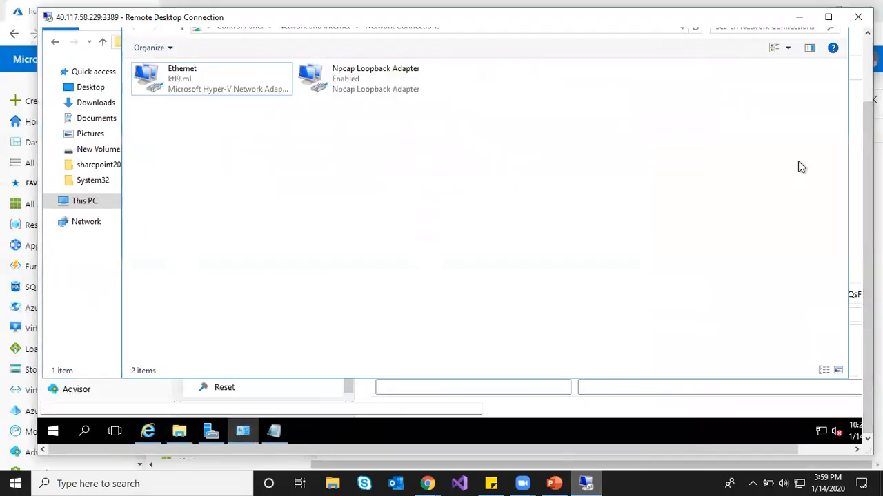
{"action": "left_click_drag", "start_coordinate": [867, 324], "coordinate": [867, 283]}
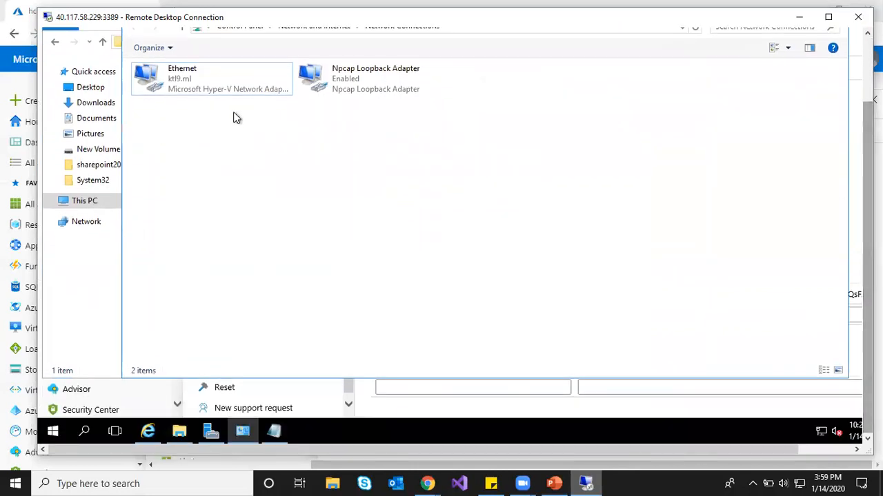
{"action": "left_click", "coordinate": [178, 434]}
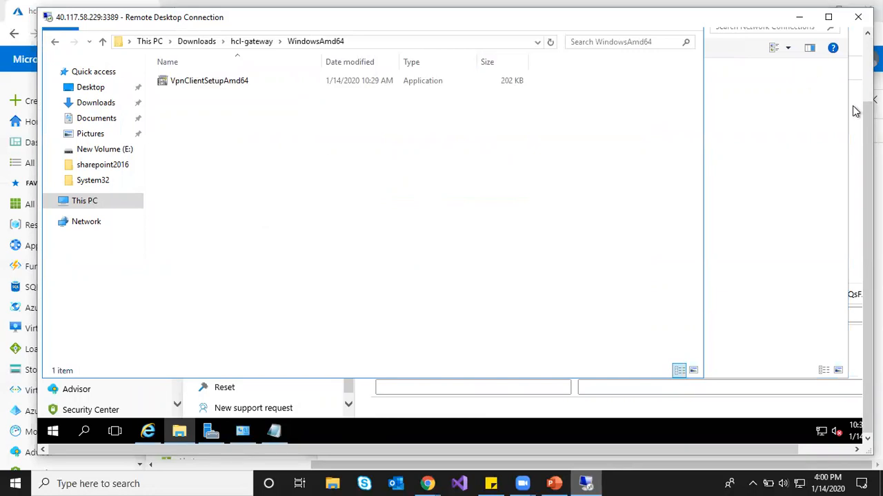
{"action": "left_click_drag", "start_coordinate": [869, 345], "coordinate": [869, 279]}
{"action": "left_click_drag", "start_coordinate": [239, 83], "coordinate": [437, 154]}
{"action": "left_click", "coordinate": [801, 74]}
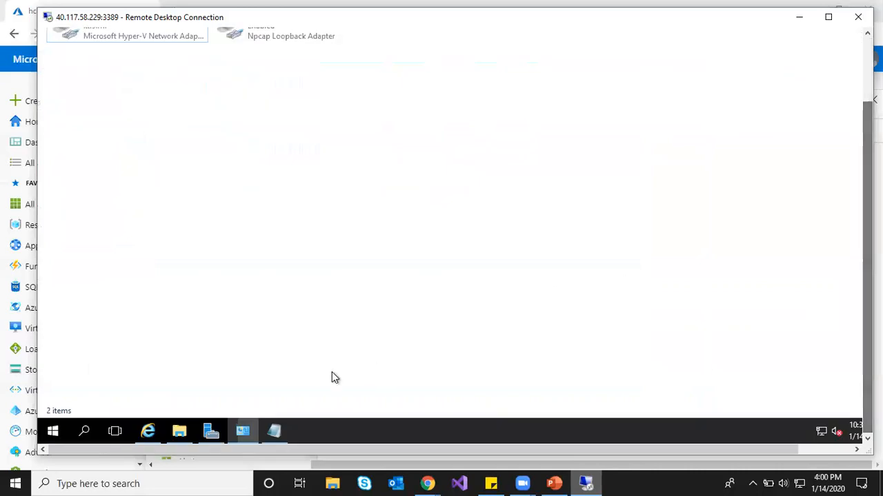
{"action": "left_click", "coordinate": [181, 438]}
{"action": "scroll", "coordinate": [867, 262], "scroll_direction": "up", "scroll_amount": 3}
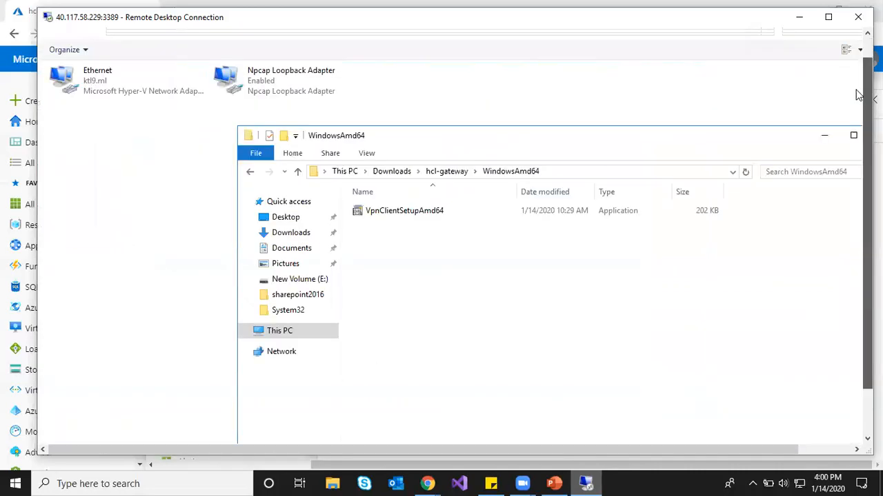
Run VpnClientSetupAmd64 despite the unverified publisher and install the VPN client for hcl-vnet
{"action": "double_click", "coordinate": [398, 238]}
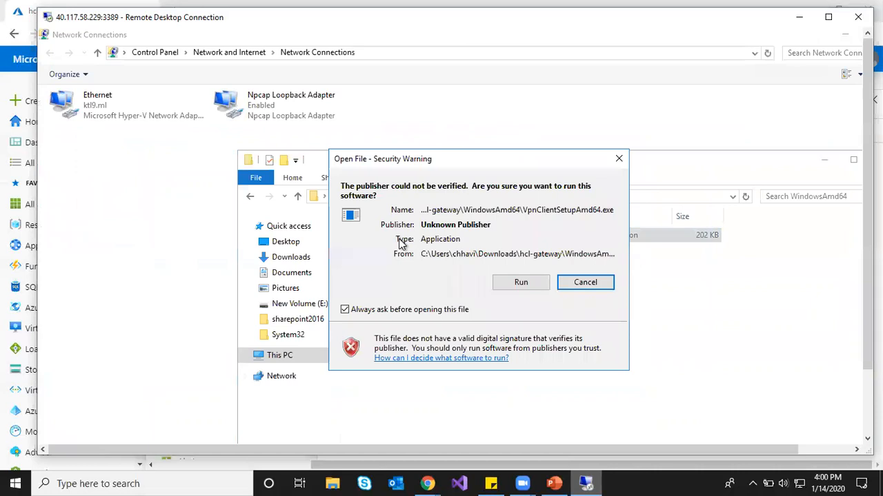
{"action": "left_click_drag", "start_coordinate": [444, 164], "coordinate": [580, 153]}
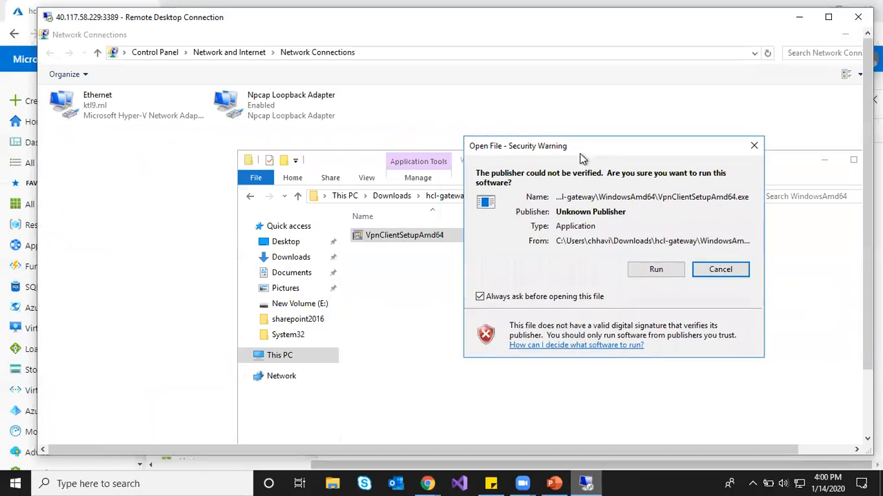
{"action": "left_click", "coordinate": [655, 270]}
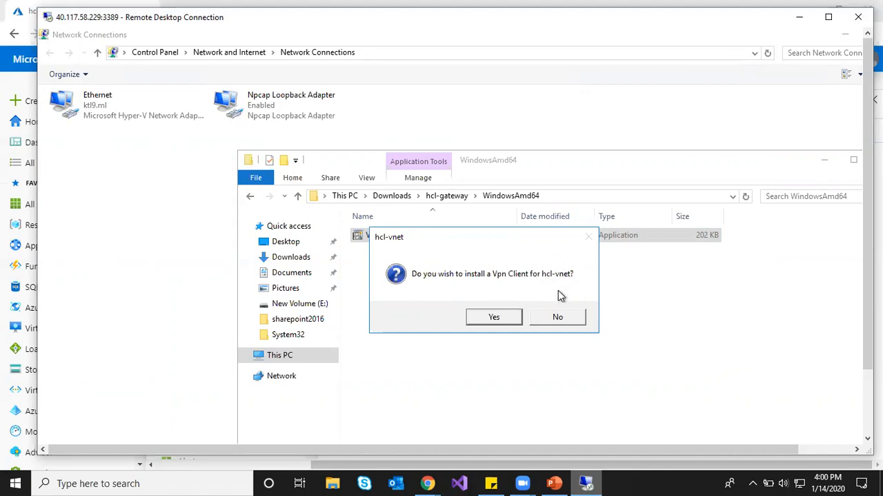
{"action": "left_click", "coordinate": [492, 319]}
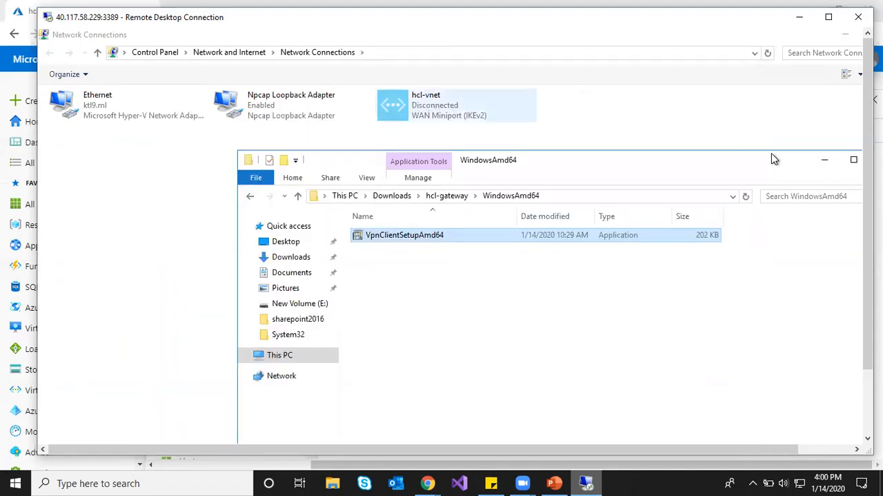
Minimize the WindowsAmd64 folder and open the connection dialog for the hcl-vnet VPN connection
{"action": "left_click_drag", "start_coordinate": [772, 157], "coordinate": [681, 149]}
{"action": "left_click", "coordinate": [792, 153]}
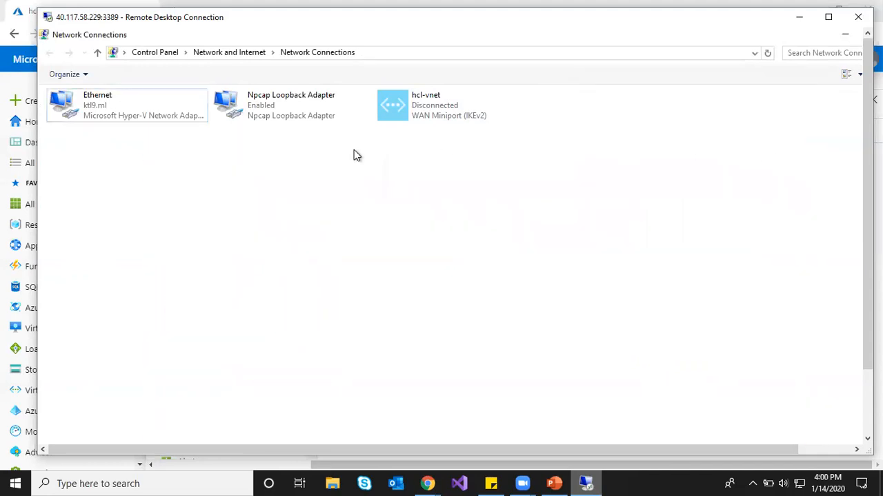
{"action": "double_click", "coordinate": [452, 110]}
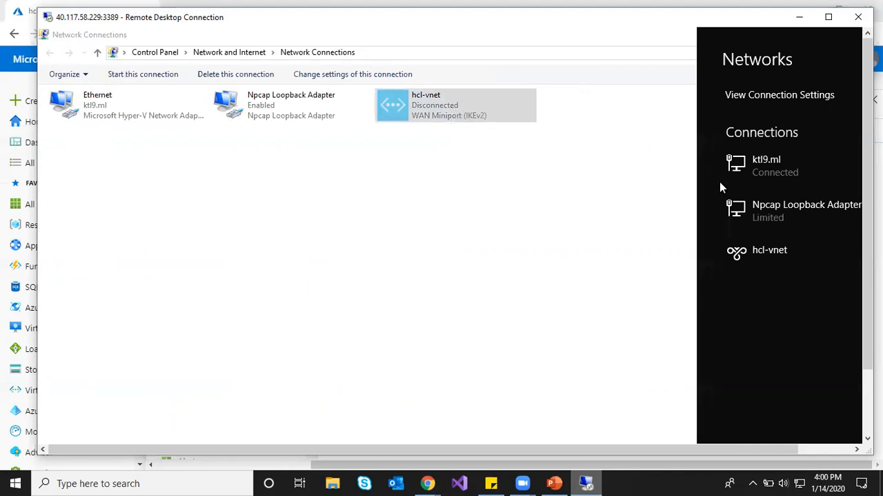
{"action": "left_click", "coordinate": [759, 252]}
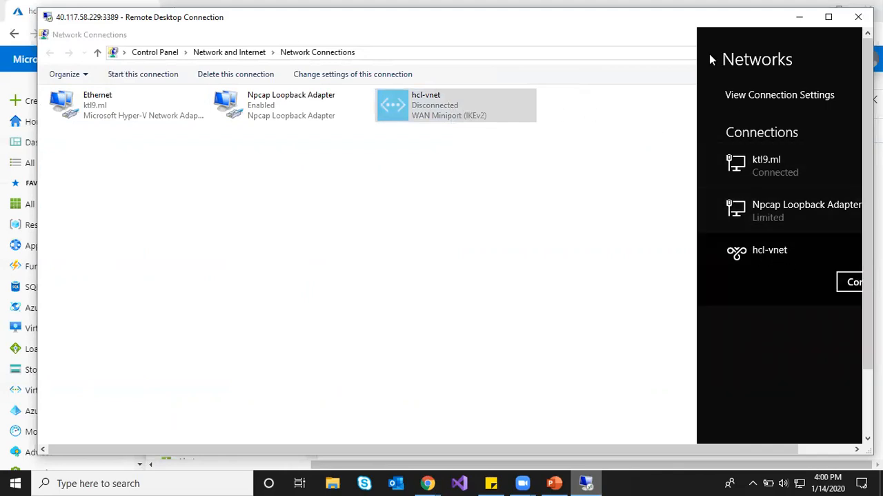
{"action": "left_click_drag", "start_coordinate": [629, 25], "coordinate": [578, 24]}
{"action": "left_click_drag", "start_coordinate": [650, 450], "coordinate": [722, 419]}
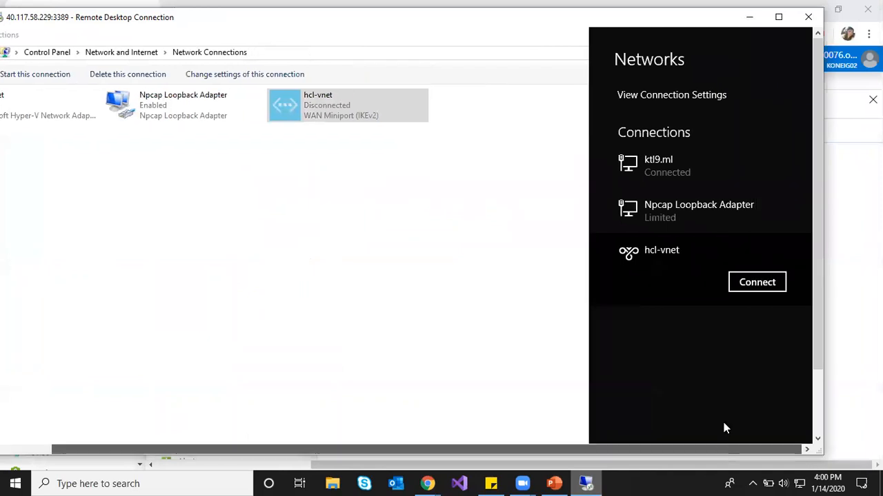
{"action": "left_click", "coordinate": [757, 284]}
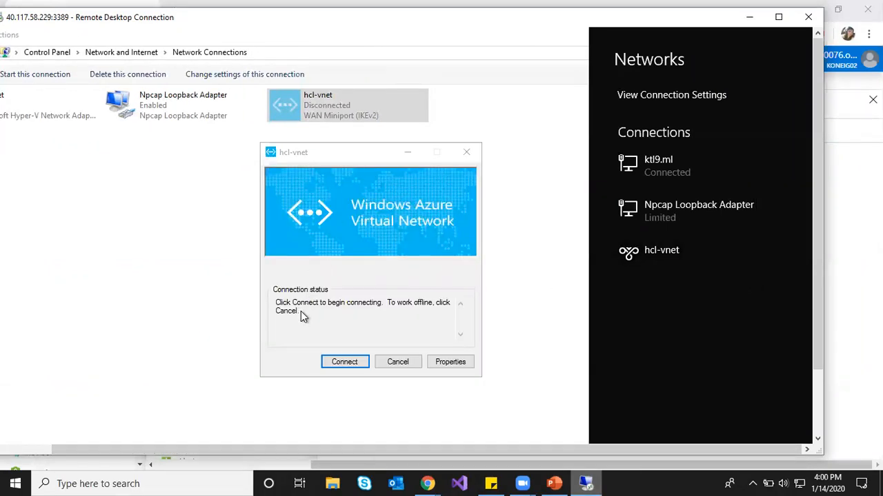
Minimize the windows covering the hcl-vnet connection dialog, and bring Network Connections back up behind the dialog
{"action": "left_click", "coordinate": [346, 366]}
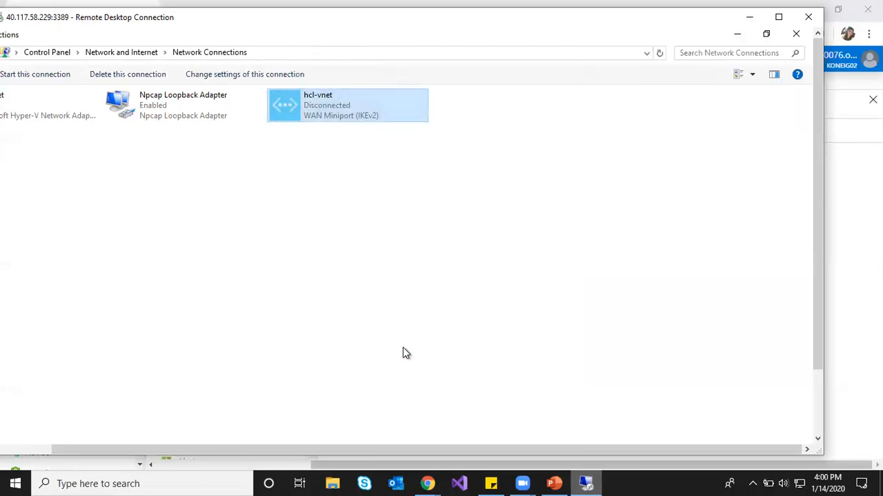
{"action": "left_click", "coordinate": [737, 36]}
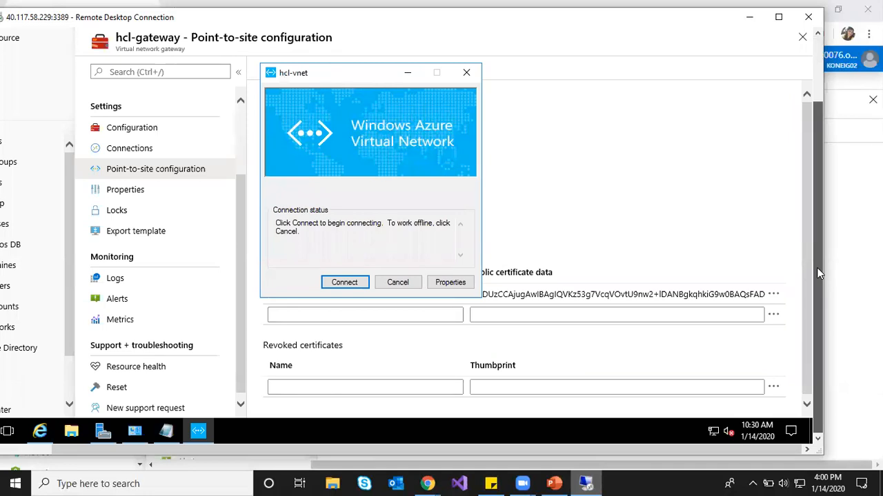
{"action": "left_click_drag", "start_coordinate": [816, 273], "coordinate": [519, 179]}
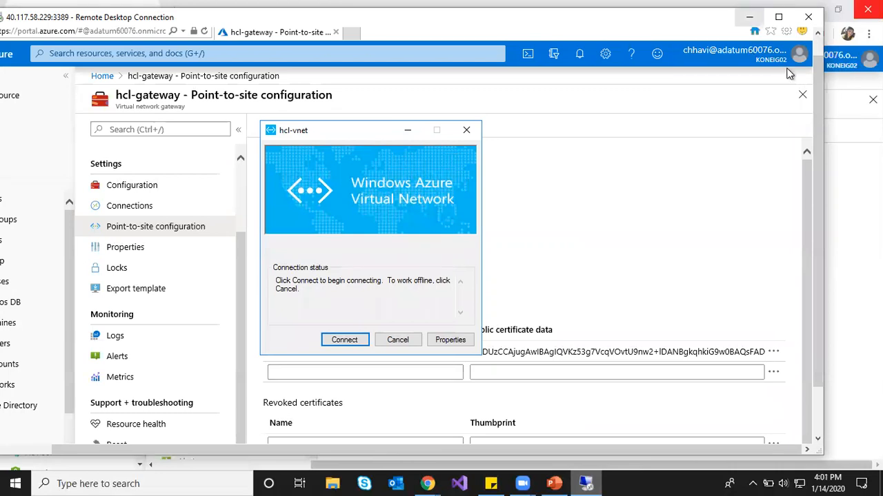
{"action": "left_click", "coordinate": [780, 17]}
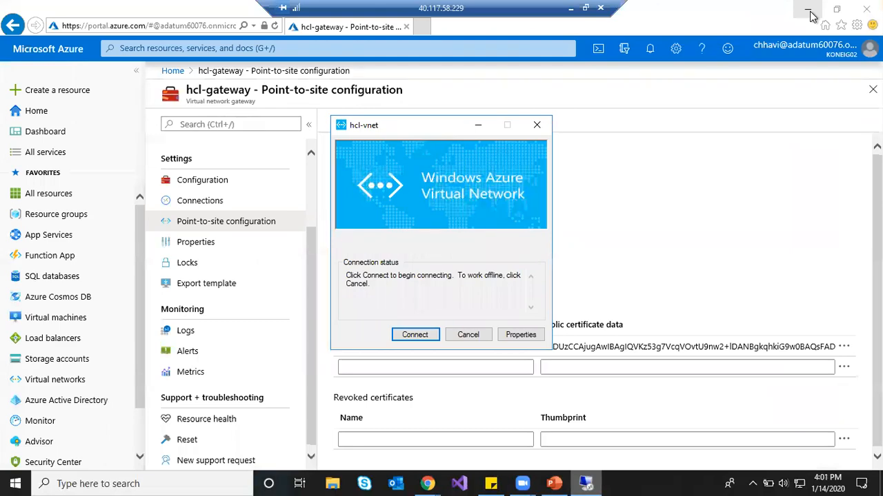
{"action": "left_click", "coordinate": [809, 11]}
{"action": "left_click", "coordinate": [810, 9]}
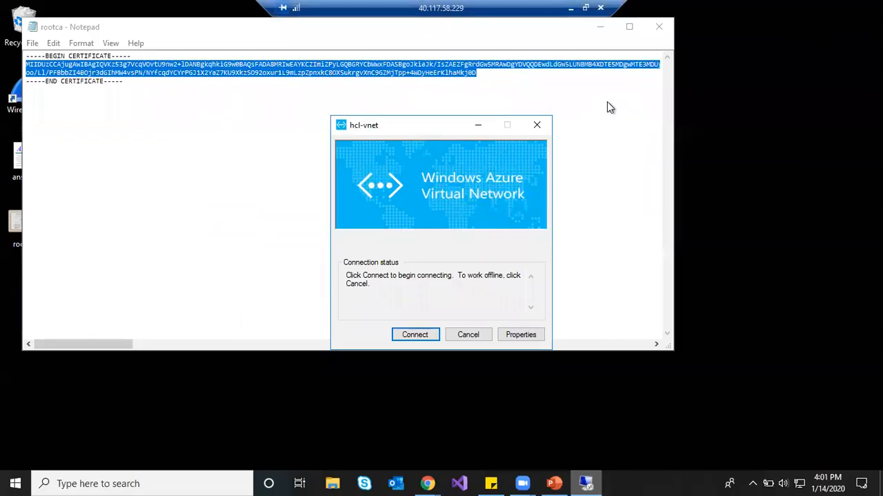
{"action": "left_click", "coordinate": [586, 7]}
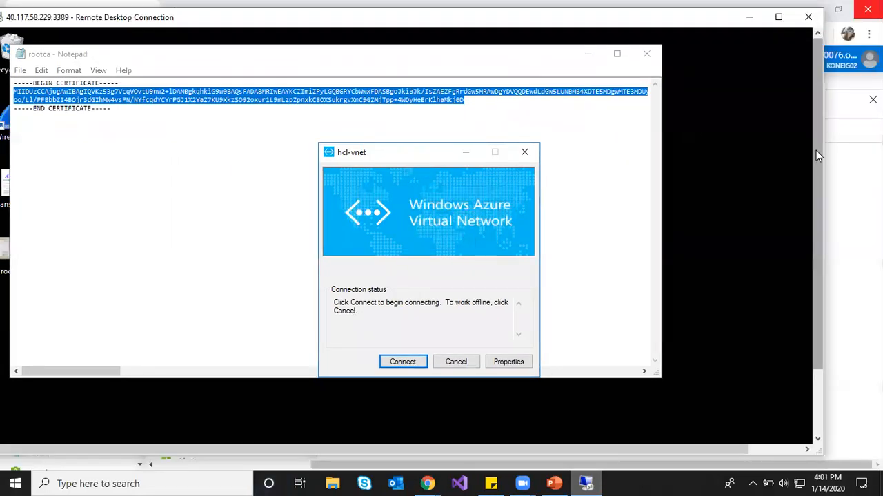
{"action": "left_click_drag", "start_coordinate": [815, 150], "coordinate": [816, 214]}
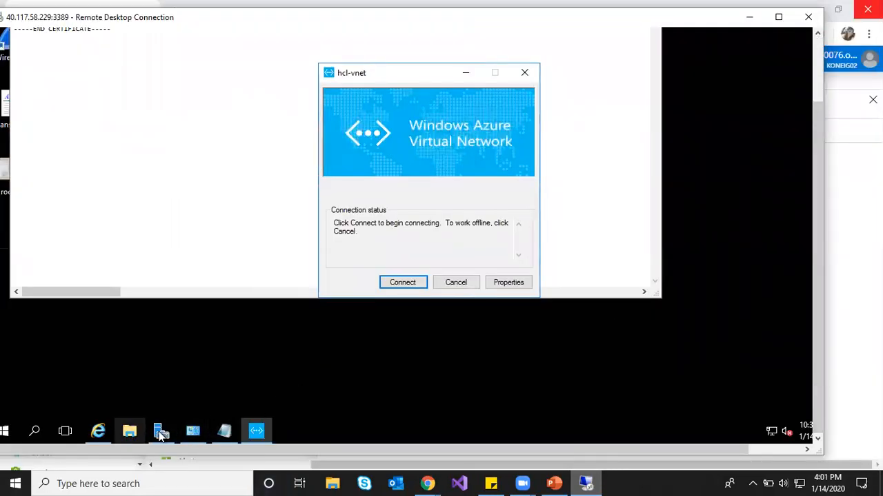
{"action": "left_click", "coordinate": [191, 429]}
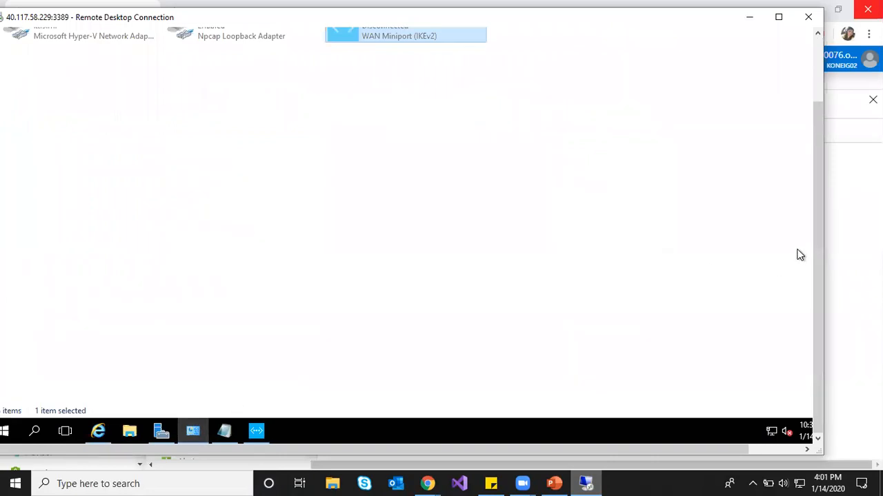
{"action": "left_click", "coordinate": [257, 431]}
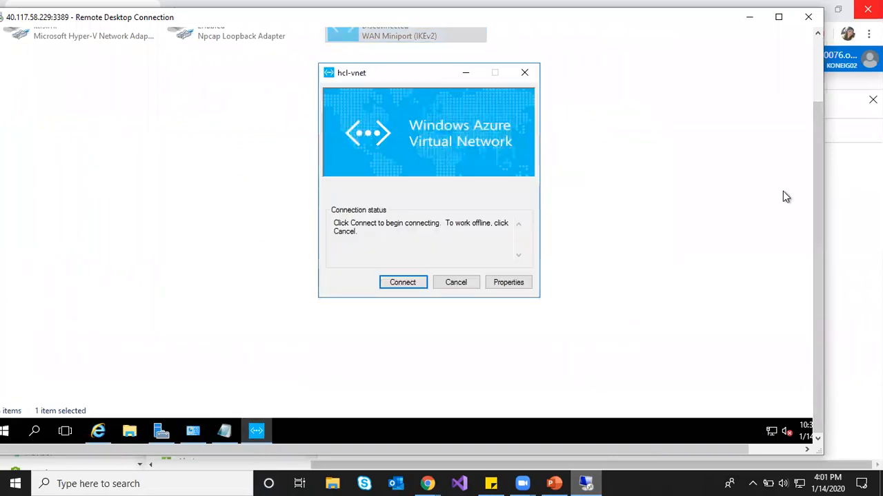
Connect the hcl-vnet VPN, allowing the elevated CMROUTE.DLL action to update the routing table, and select its adapter
{"action": "left_click_drag", "start_coordinate": [818, 191], "coordinate": [818, 130]}
{"action": "left_click", "coordinate": [416, 357]}
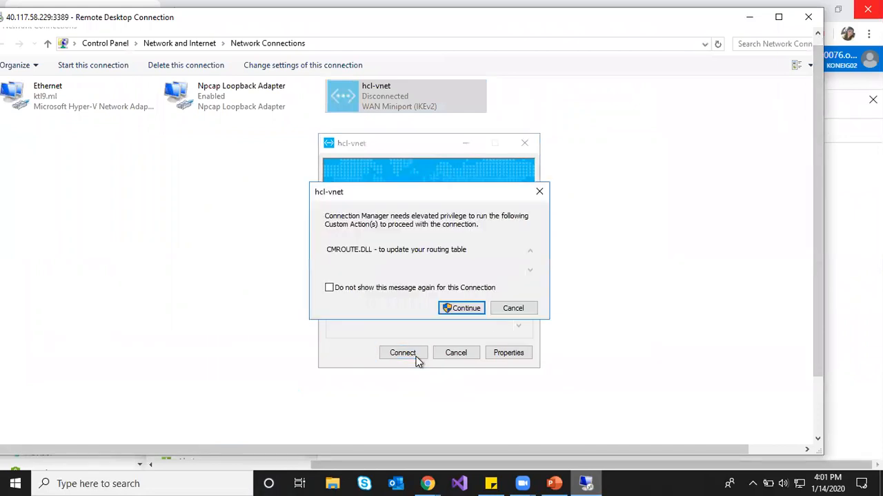
{"action": "left_click", "coordinate": [459, 308]}
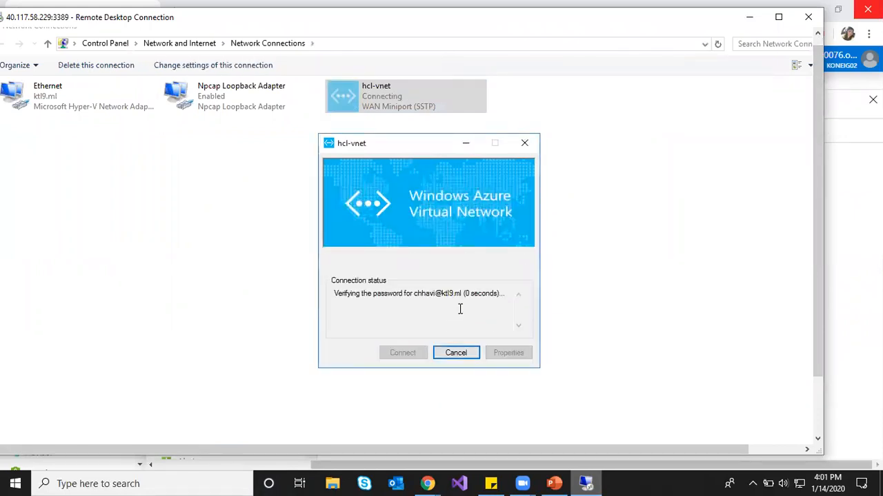
{"action": "left_click", "coordinate": [377, 102]}
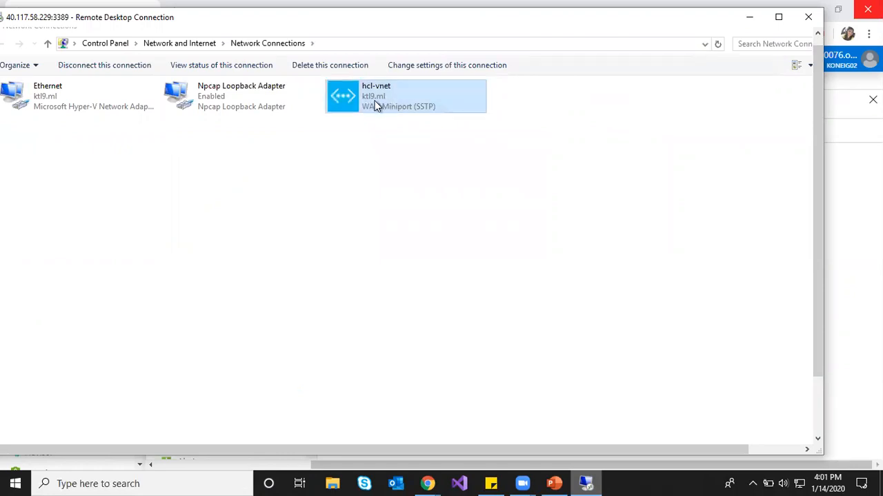
Run mstsc on the virtual machine to open Remote Desktop Connection
{"action": "left_click", "coordinate": [779, 21]}
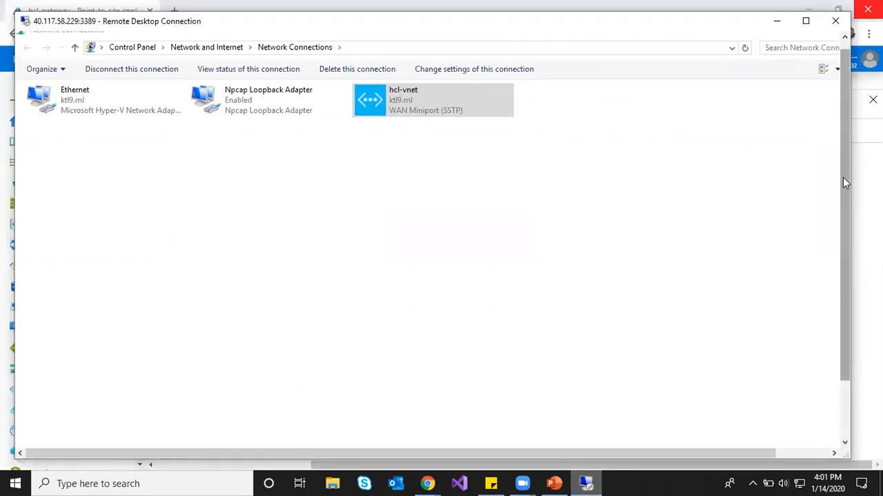
{"action": "left_click_drag", "start_coordinate": [843, 178], "coordinate": [780, 303]}
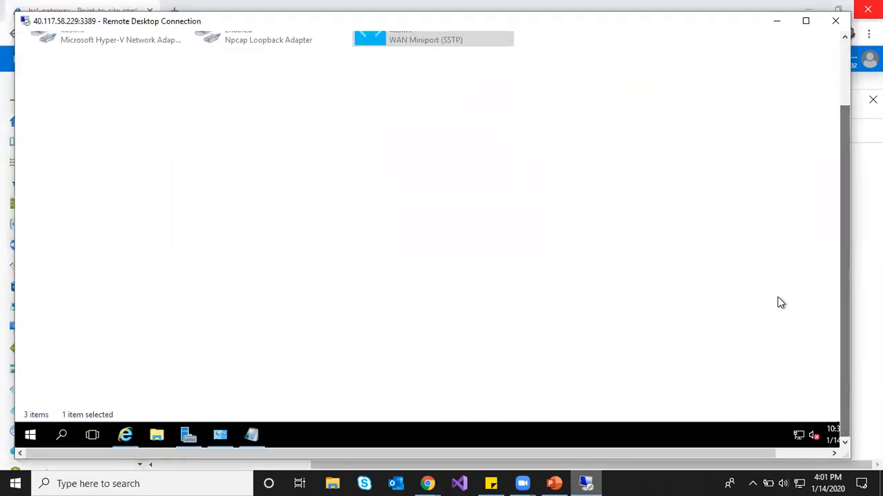
{"action": "right_click", "coordinate": [35, 439]}
{"action": "left_click", "coordinate": [64, 371]}
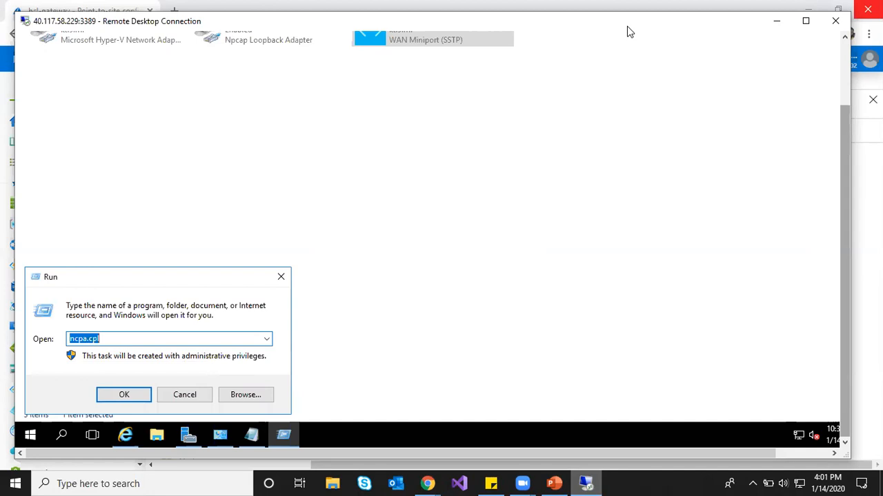
{"action": "left_click_drag", "start_coordinate": [627, 31], "coordinate": [667, 33]}
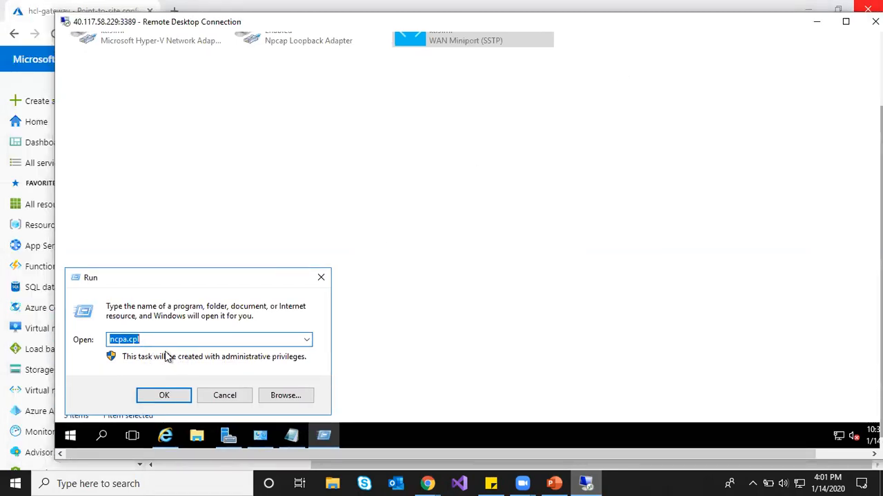
{"action": "type", "text": "mstsc"}
{"action": "key", "text": "Return"}
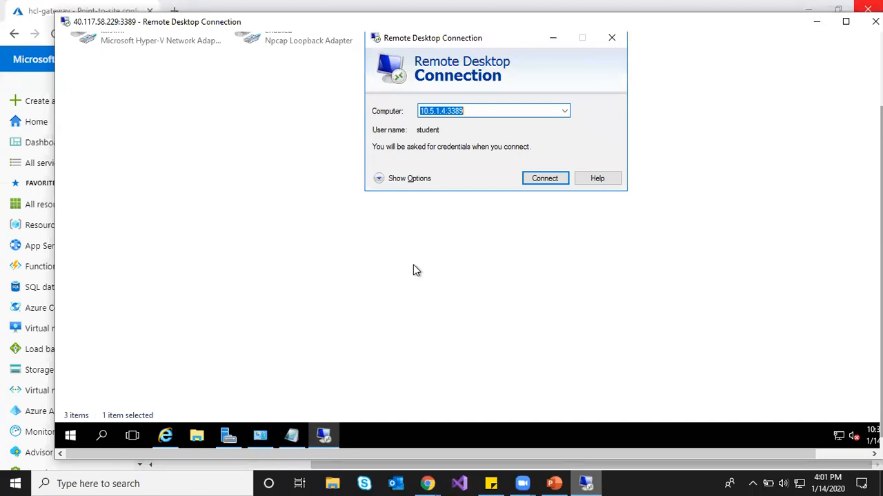
Switch to the local Chrome window showing hcl-gateway and return to the Virtual network gateways list, discarding unsaved edits
{"action": "left_click", "coordinate": [427, 484]}
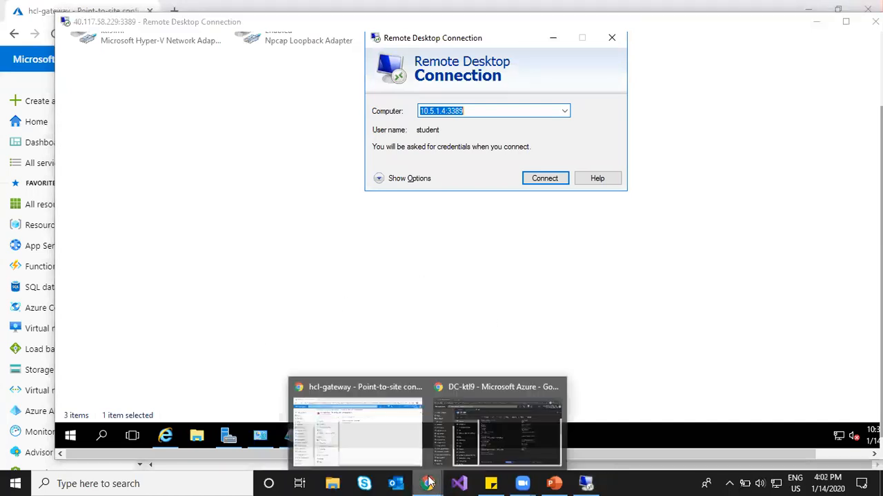
{"action": "left_click", "coordinate": [338, 440]}
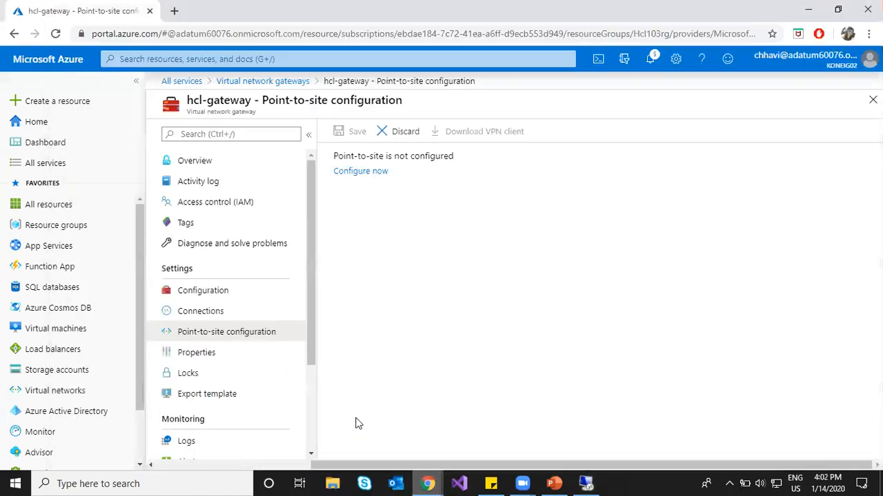
{"action": "left_click", "coordinate": [251, 81]}
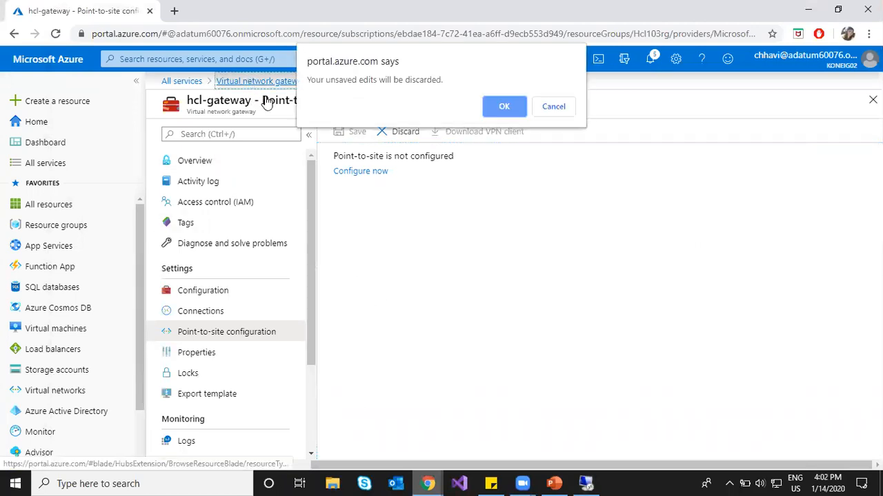
{"action": "left_click", "coordinate": [502, 108]}
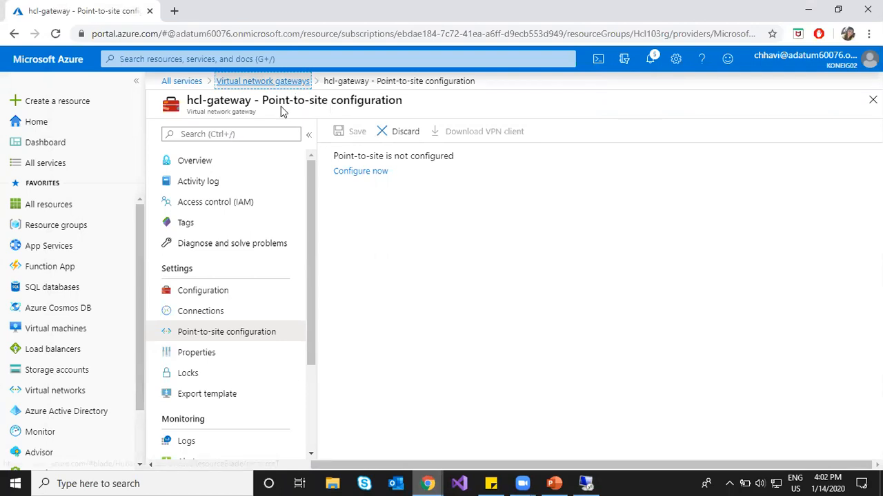
Try to open the Virtual machines list in the local Azure portal window
{"action": "left_click", "coordinate": [221, 238]}
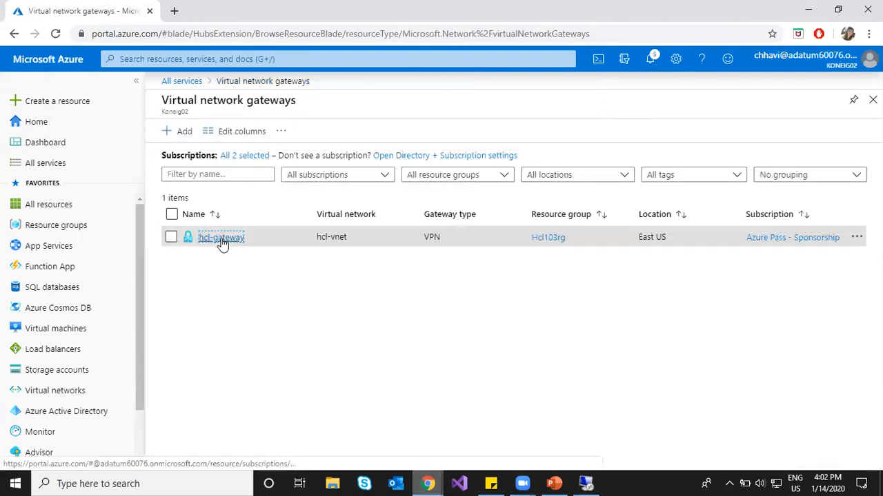
{"action": "mouse_move", "coordinate": [316, 241]}
{"action": "left_mouse_down"}
{"action": "mouse_move", "coordinate": [345, 236]}
{"action": "mouse_move", "coordinate": [316, 236]}
{"action": "left_mouse_up"}
{"action": "left_click", "coordinate": [315, 238]}
{"action": "left_click", "coordinate": [59, 330]}
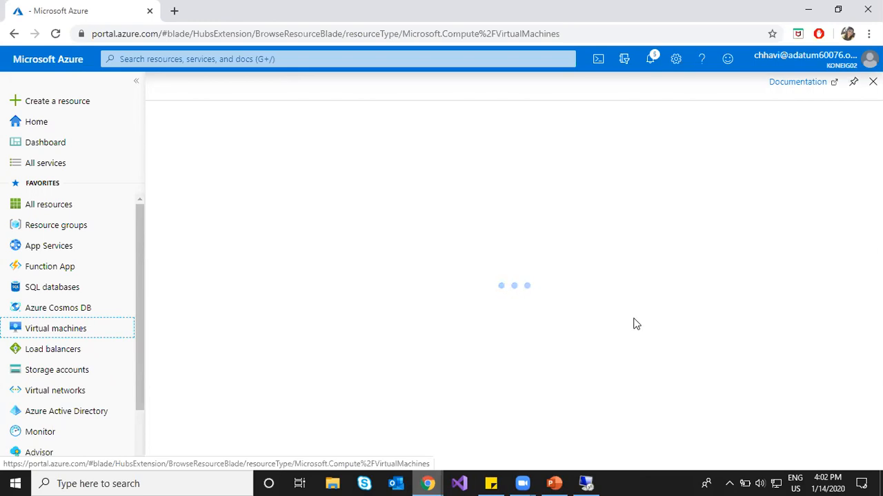
{"action": "mouse_move", "coordinate": [427, 483]}
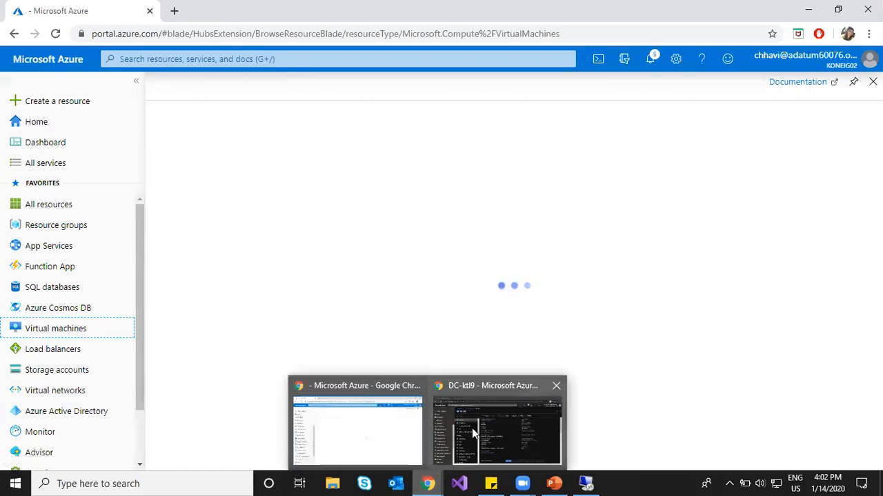
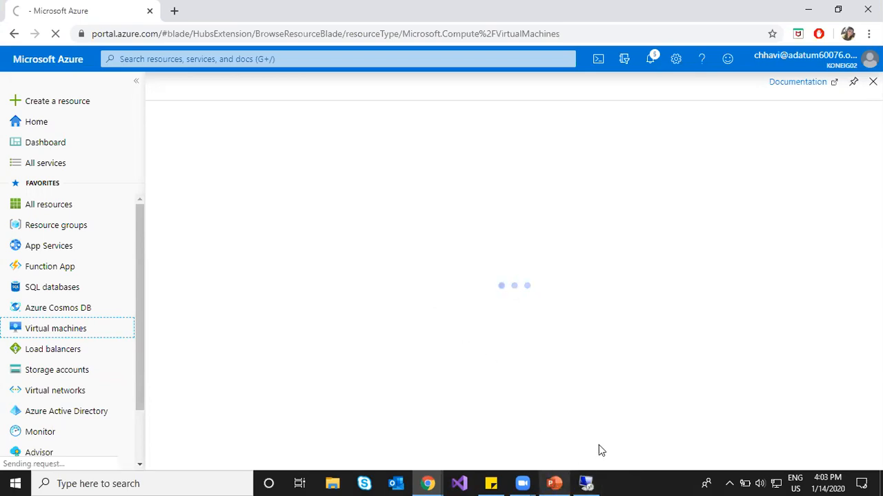
Bring up the AZ-103T00A-ENU-PowerPoint_05 presentation and close its PowerPoint window
{"action": "left_click", "coordinate": [555, 482]}
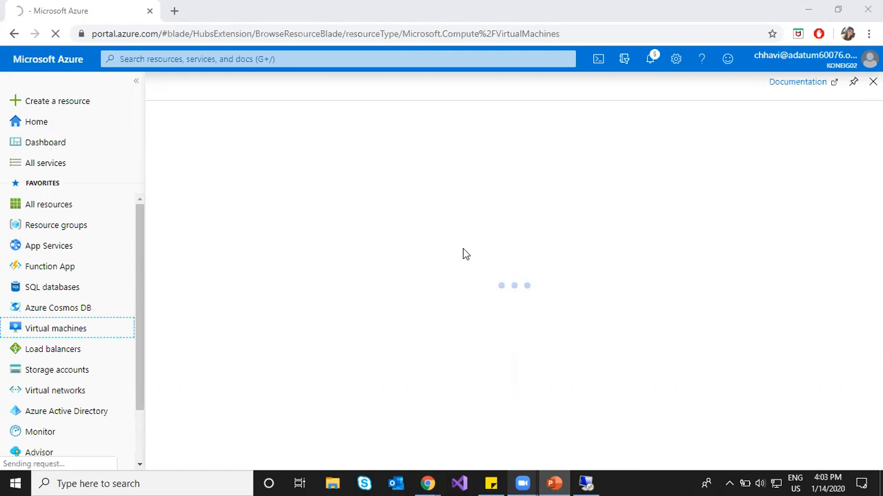
{"action": "right_click", "coordinate": [554, 483]}
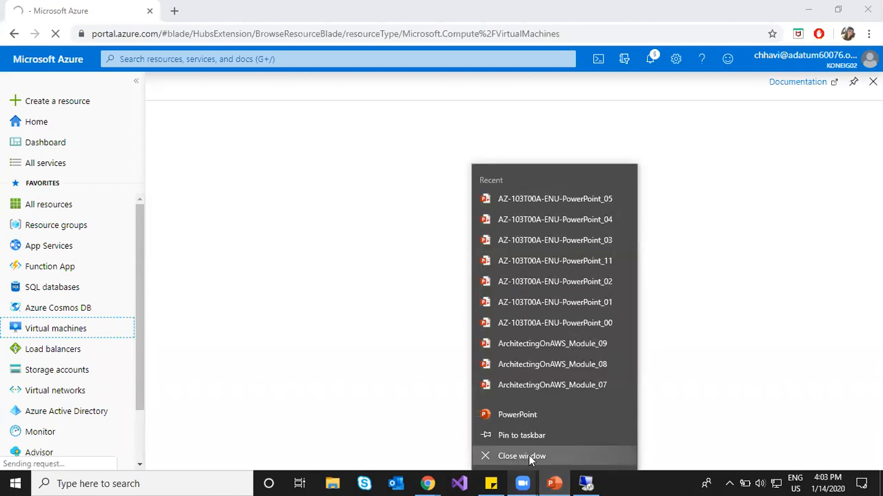
{"action": "left_click", "coordinate": [555, 483]}
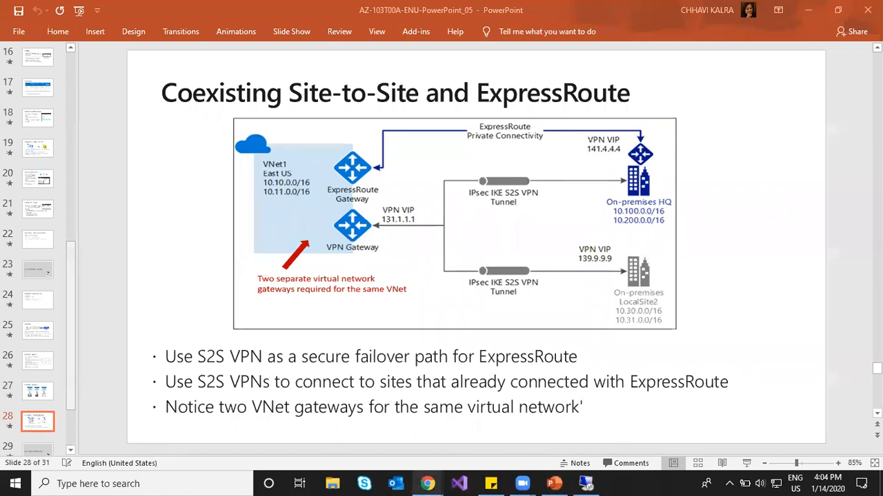
{"action": "left_click", "coordinate": [554, 483]}
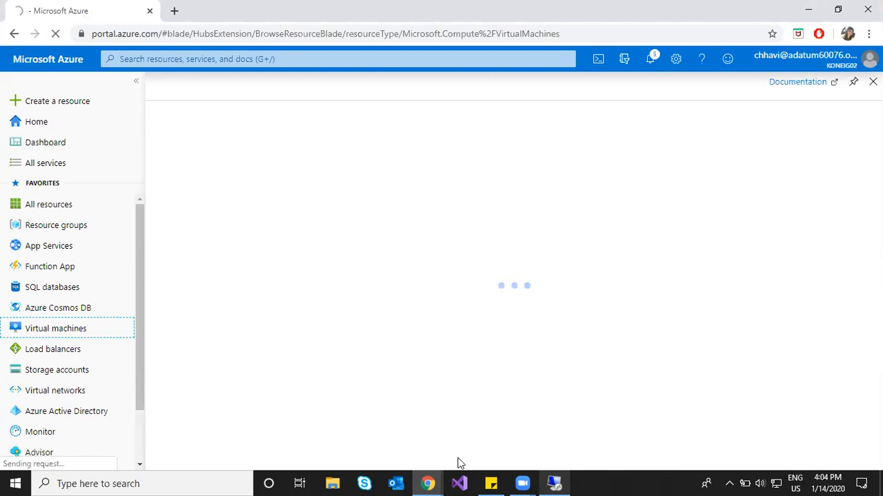
Close the Incognito Chrome window showing DC-ktl9 and exit the unresponsive Azure portal page in the other Chrome window
{"action": "left_click", "coordinate": [427, 484]}
{"action": "left_click", "coordinate": [479, 440]}
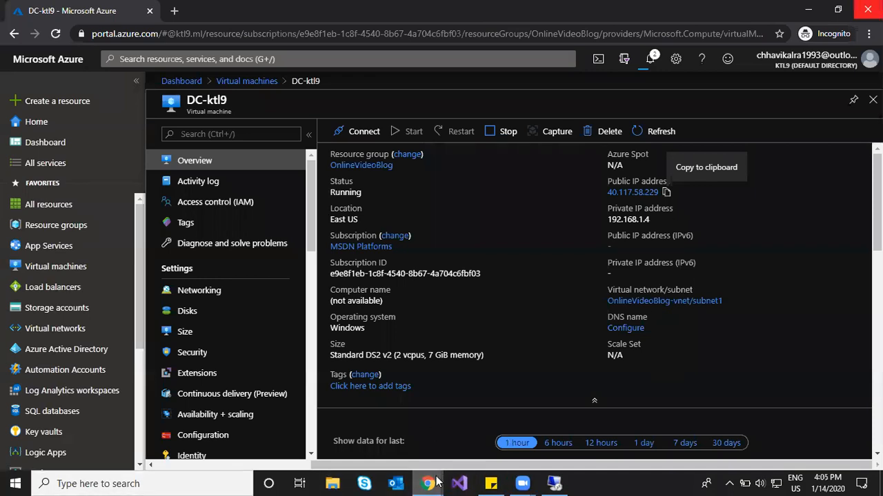
{"action": "mouse_move", "coordinate": [417, 477]}
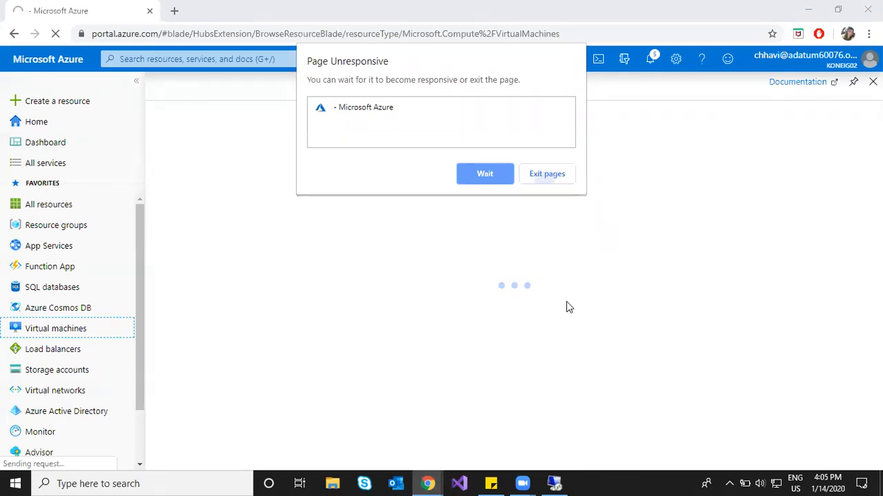
{"action": "mouse_move", "coordinate": [556, 482]}
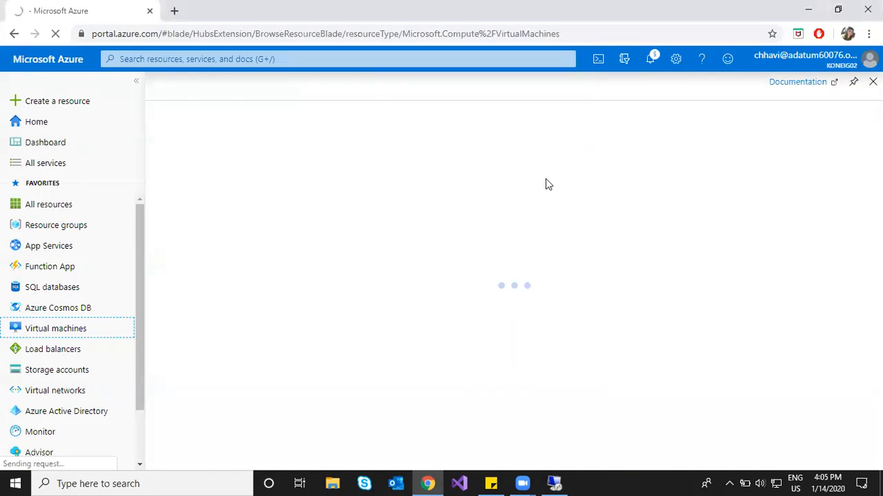
{"action": "mouse_move", "coordinate": [428, 482]}
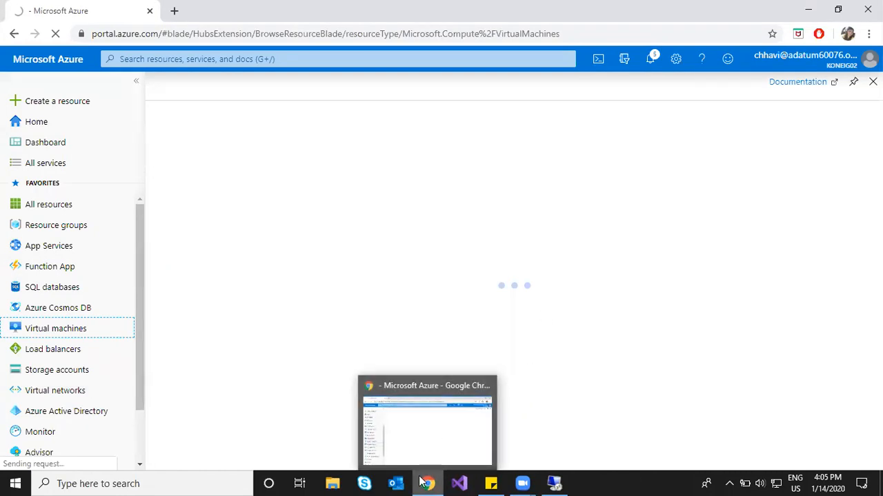
{"action": "left_click", "coordinate": [431, 427]}
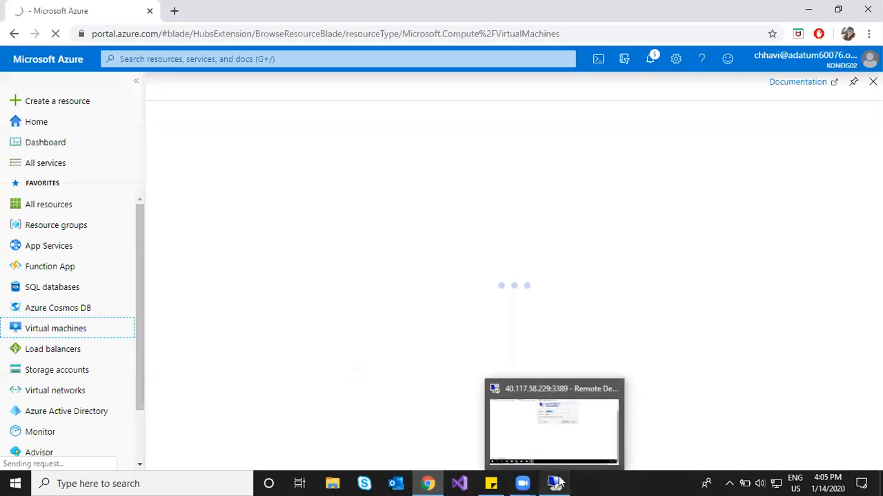
Switch to the virtual machine's Remote Desktop session, minimize the local Chrome window behind it, and show the session full screen
{"action": "left_click", "coordinate": [551, 422]}
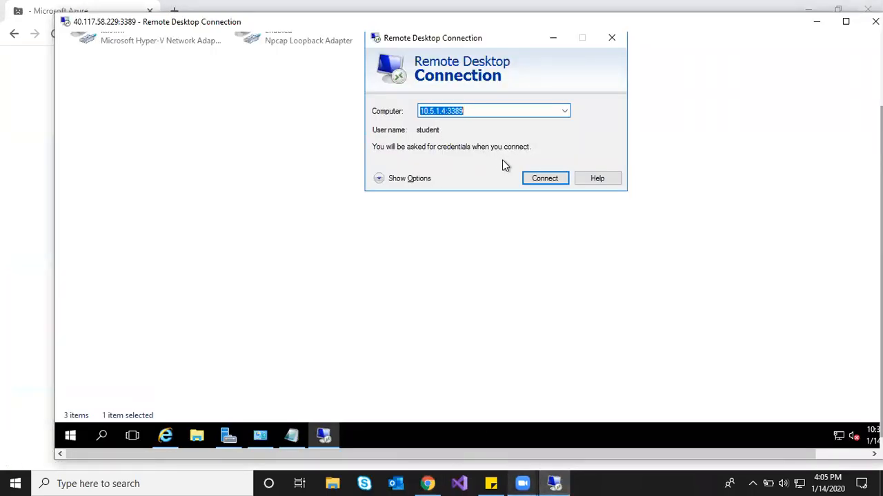
{"action": "left_click_drag", "start_coordinate": [730, 30], "coordinate": [685, 219]}
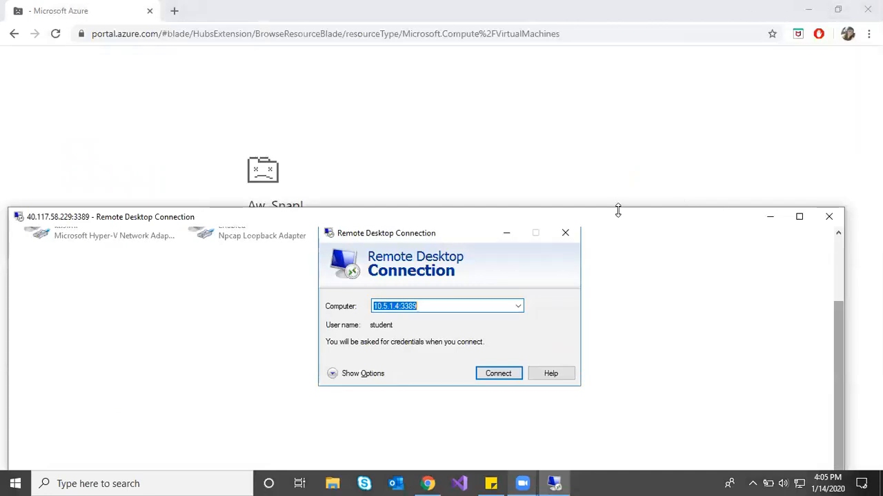
{"action": "left_click_drag", "start_coordinate": [618, 211], "coordinate": [644, 271]}
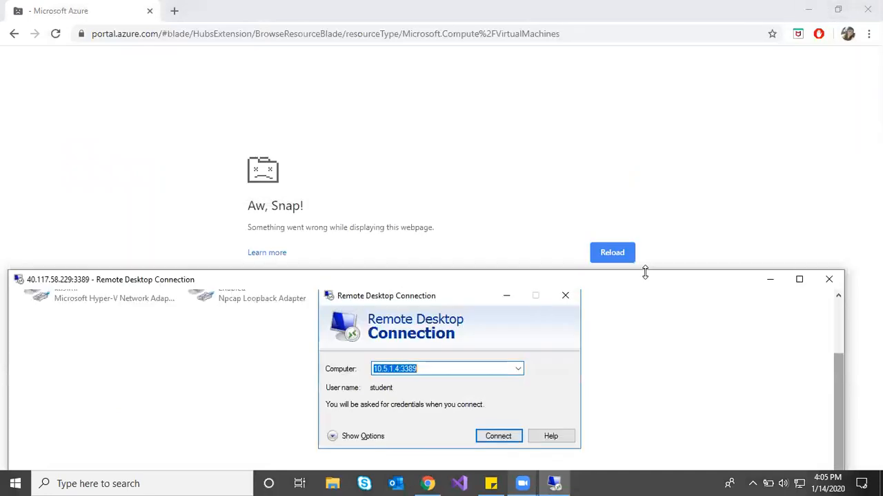
{"action": "left_click", "coordinate": [814, 7]}
{"action": "left_click_drag", "start_coordinate": [613, 279], "coordinate": [631, 40]}
{"action": "left_click", "coordinate": [818, 40]}
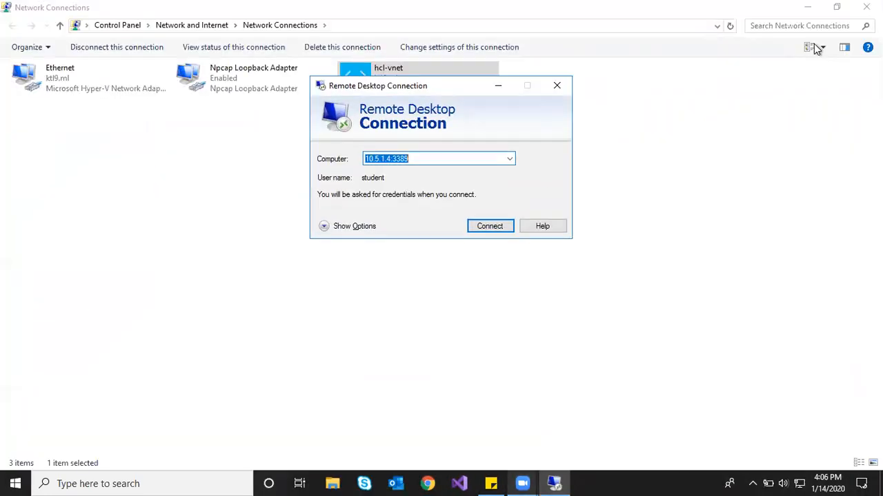
Close the virtual machine's Remote Desktop Connection dialog and rootca Notepad window, and shrink Network Connections to a movable window
{"action": "left_click", "coordinate": [557, 86]}
{"action": "left_click", "coordinate": [834, 8]}
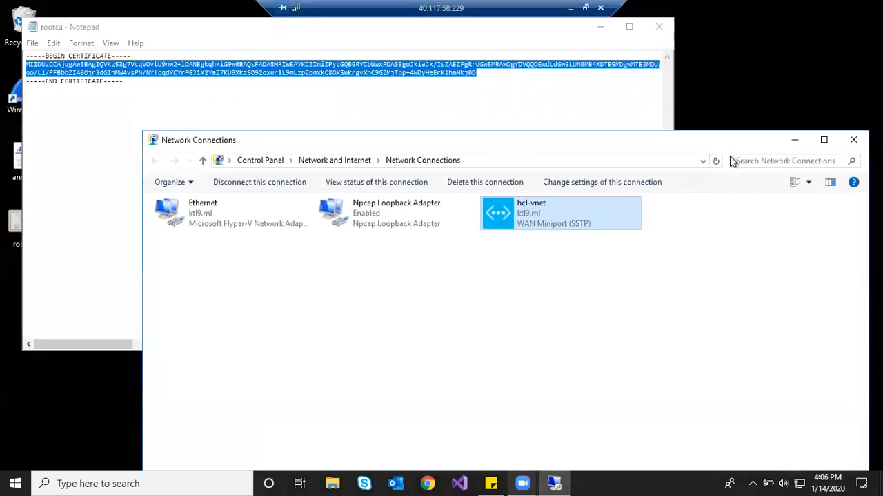
{"action": "left_click_drag", "start_coordinate": [724, 145], "coordinate": [790, 130]}
{"action": "left_click", "coordinate": [659, 27]}
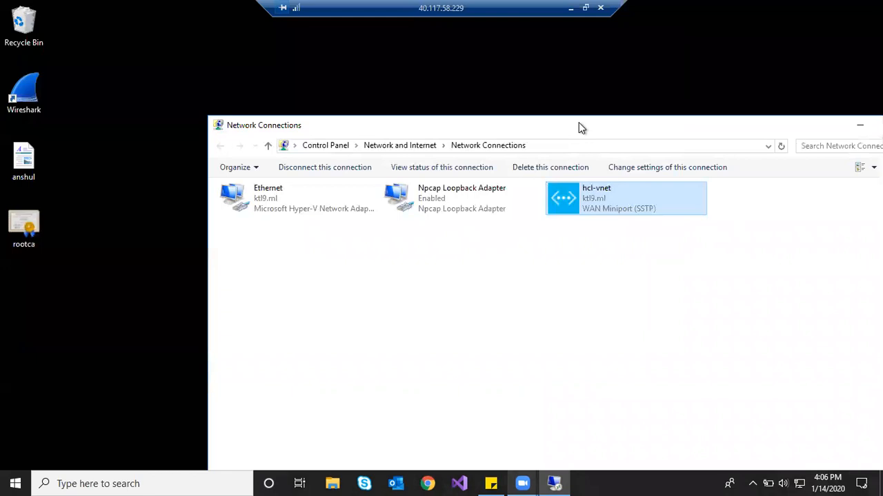
{"action": "left_click_drag", "start_coordinate": [579, 122], "coordinate": [669, 75]}
Return the session to windowed view and, in its Internet Explorer, try to save hcl-gateway's point-to-site configuration, keeping the unsaved edits
{"action": "left_click", "coordinate": [584, 8]}
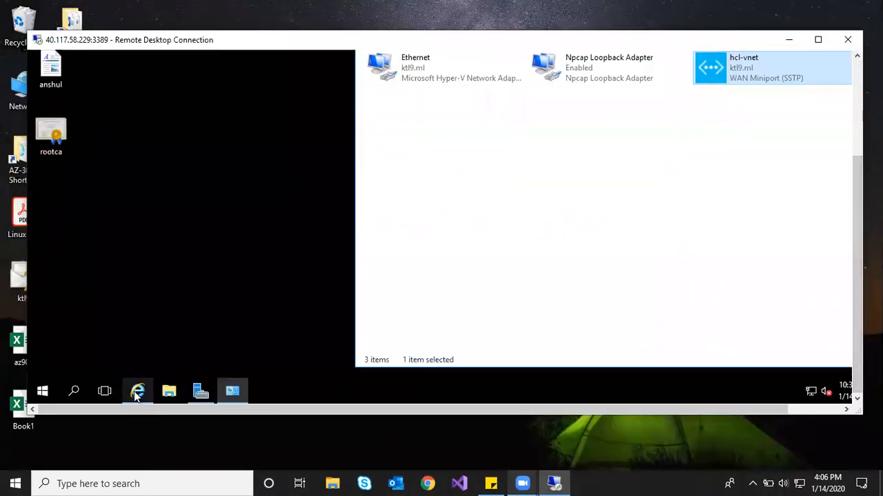
{"action": "left_click", "coordinate": [136, 394]}
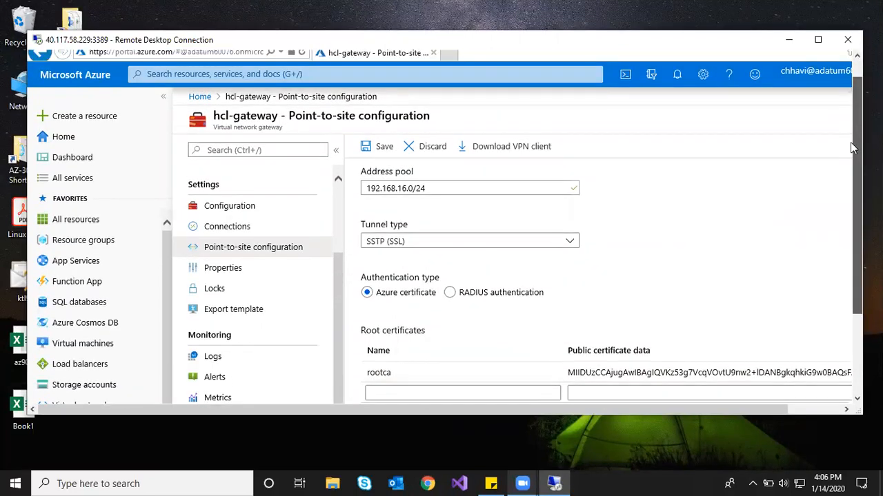
{"action": "left_click", "coordinate": [86, 343]}
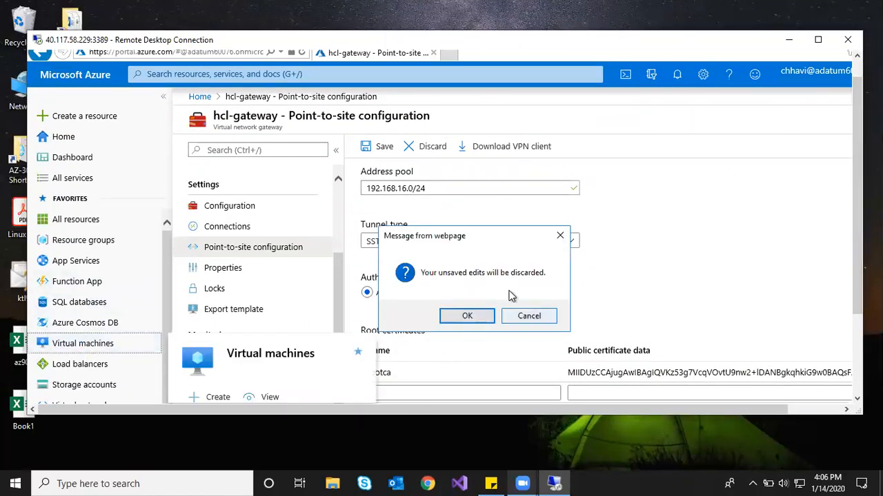
{"action": "left_click", "coordinate": [529, 316]}
{"action": "left_click", "coordinate": [378, 146]}
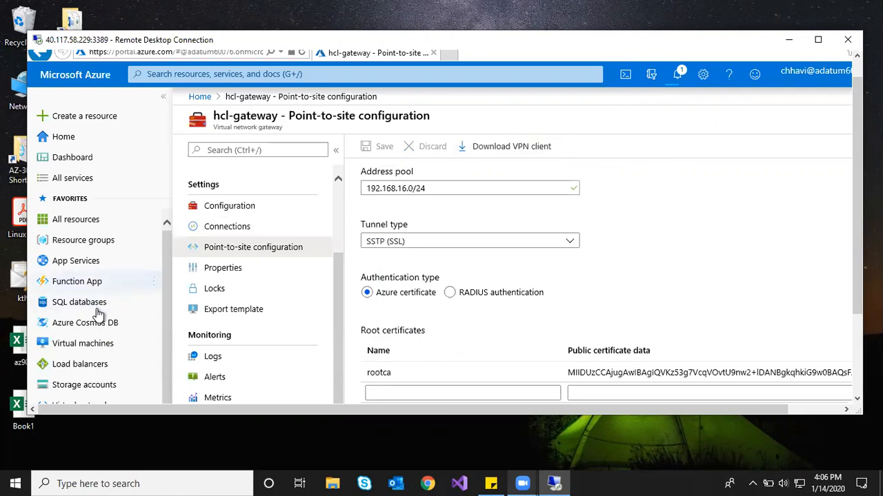
Open Hcl-vm1 from the Virtual machines list and copy its private IP address, allowing the webpage to access the clipboard
{"action": "left_click", "coordinate": [82, 345]}
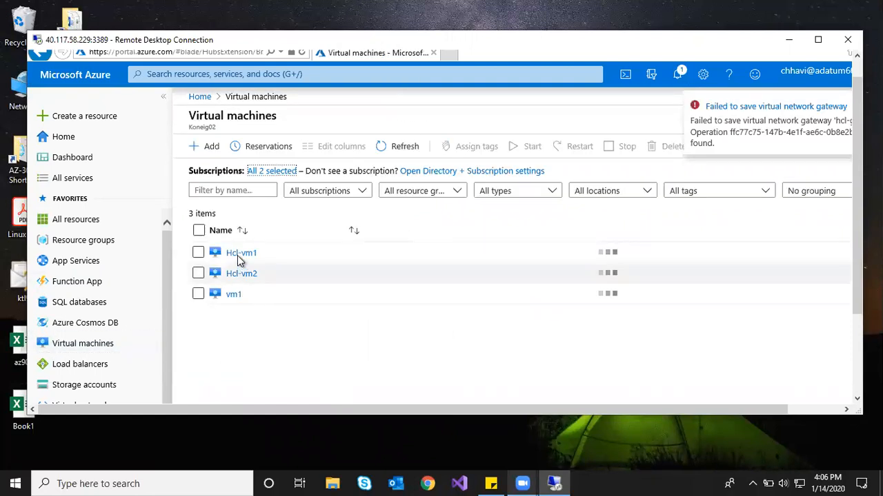
{"action": "left_click", "coordinate": [281, 256]}
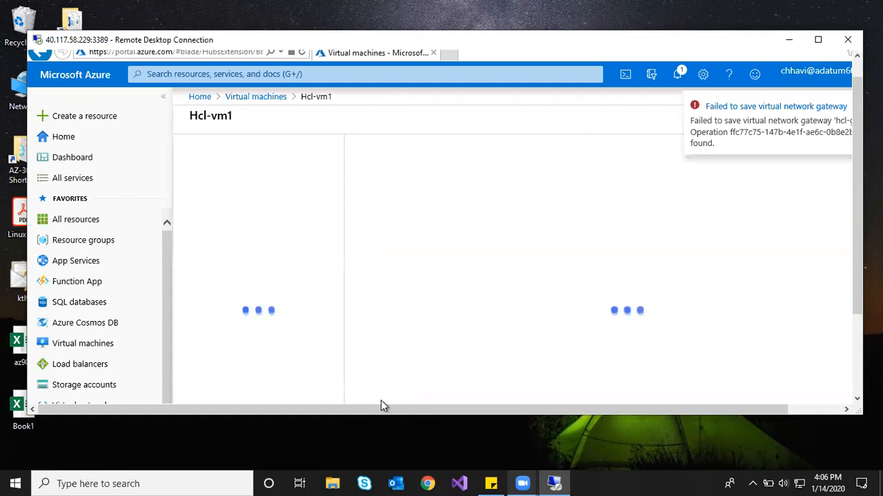
{"action": "left_click_drag", "start_coordinate": [375, 414], "coordinate": [444, 411]}
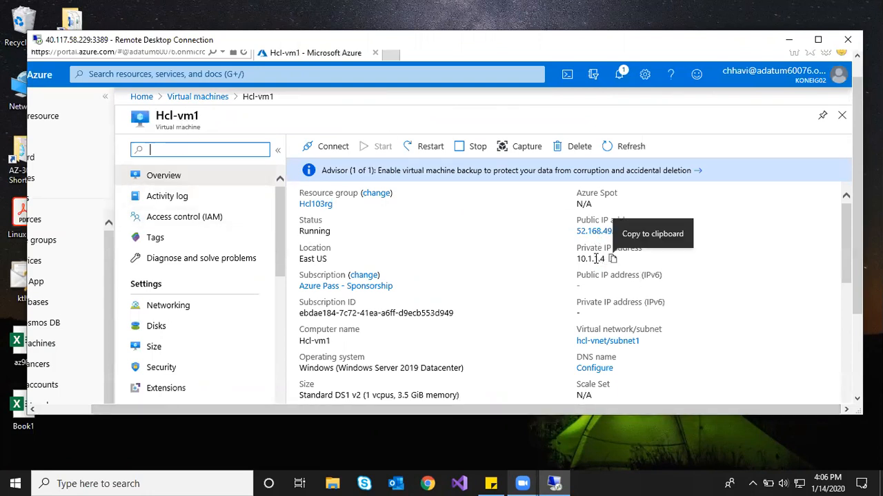
{"action": "left_click", "coordinate": [613, 261]}
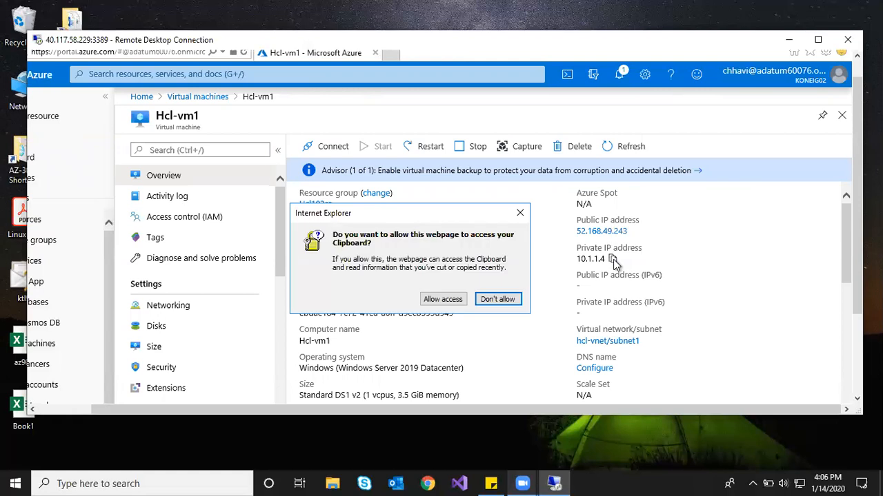
{"action": "left_click", "coordinate": [441, 302]}
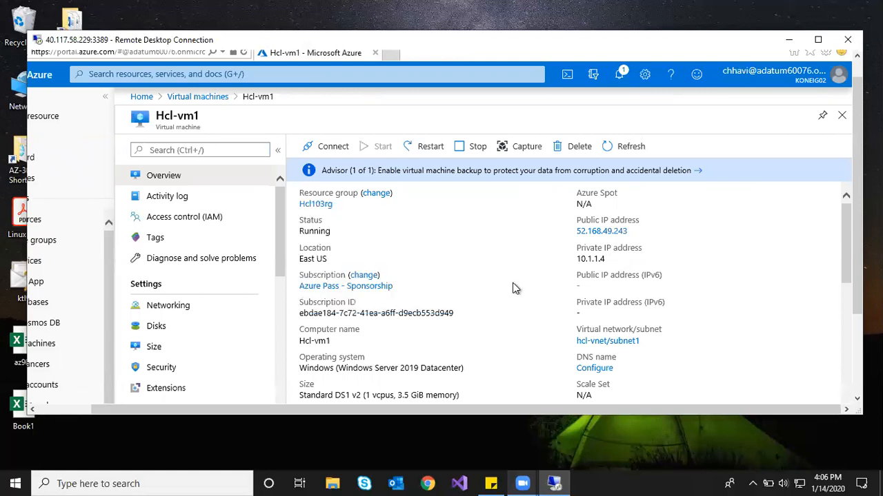
{"action": "left_click", "coordinate": [611, 260]}
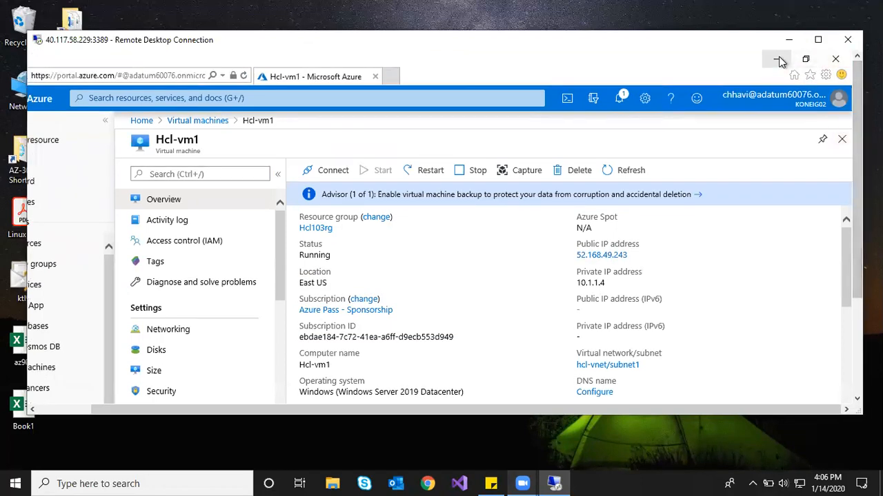
Minimize Internet Explorer and Network Connections to clear the virtual machine's desktop
{"action": "left_click", "coordinate": [777, 59]}
{"action": "left_click_drag", "start_coordinate": [778, 144], "coordinate": [649, 113]}
{"action": "left_click", "coordinate": [755, 94]}
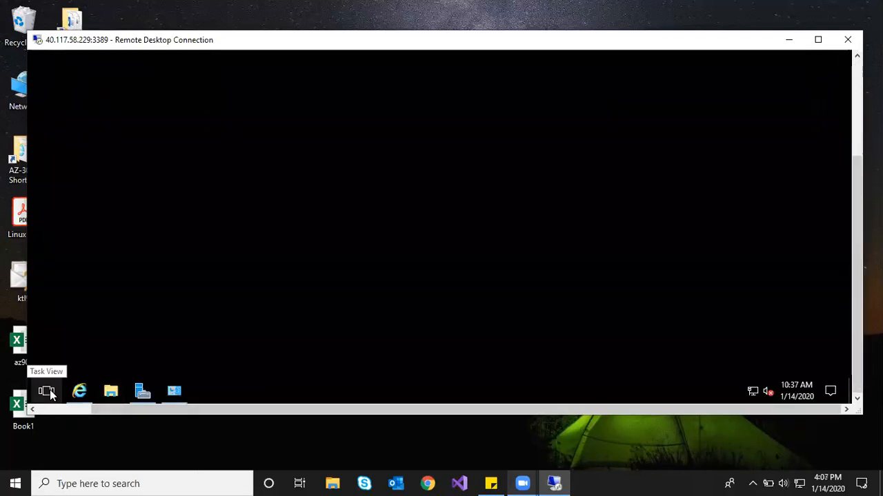
Run mstsc on the virtual machine to reopen Remote Desktop Connection, keeping the session in windowed view
{"action": "right_click", "coordinate": [49, 391]}
{"action": "left_click", "coordinate": [374, 282]}
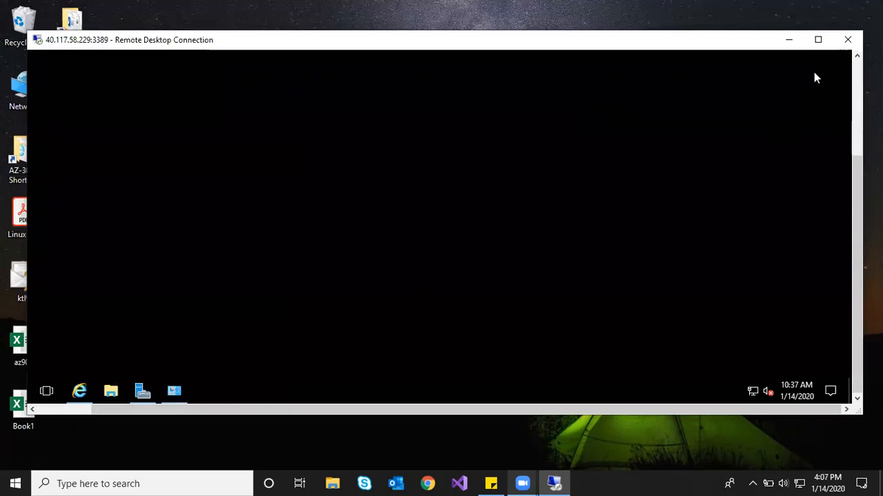
{"action": "left_click", "coordinate": [818, 39]}
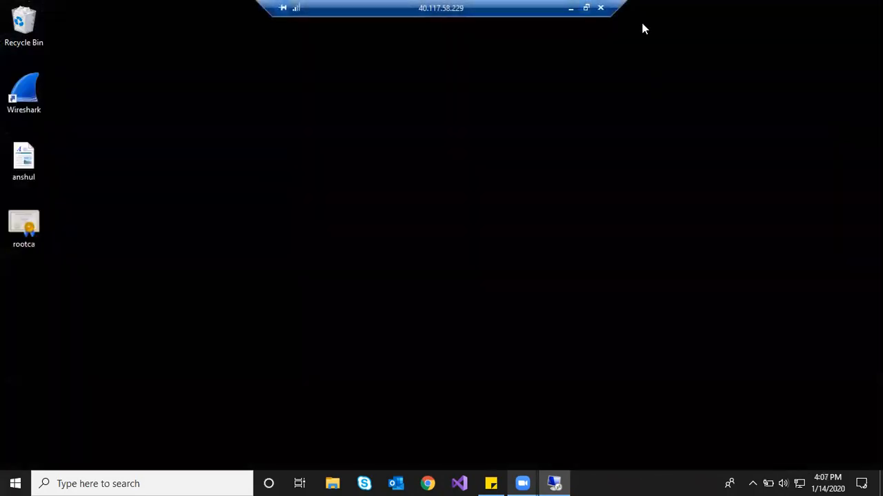
{"action": "left_click", "coordinate": [586, 8]}
{"action": "left_click_drag", "start_coordinate": [856, 116], "coordinate": [857, 256]}
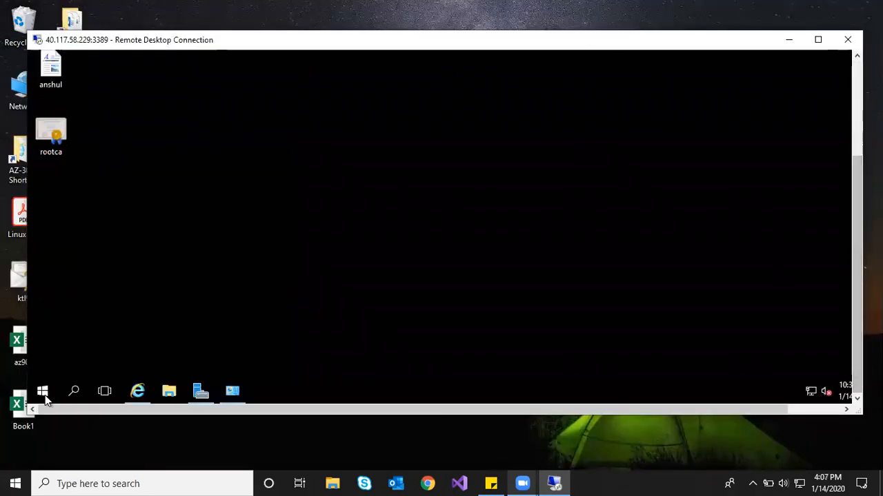
{"action": "right_click", "coordinate": [43, 393]}
{"action": "left_click", "coordinate": [88, 331]}
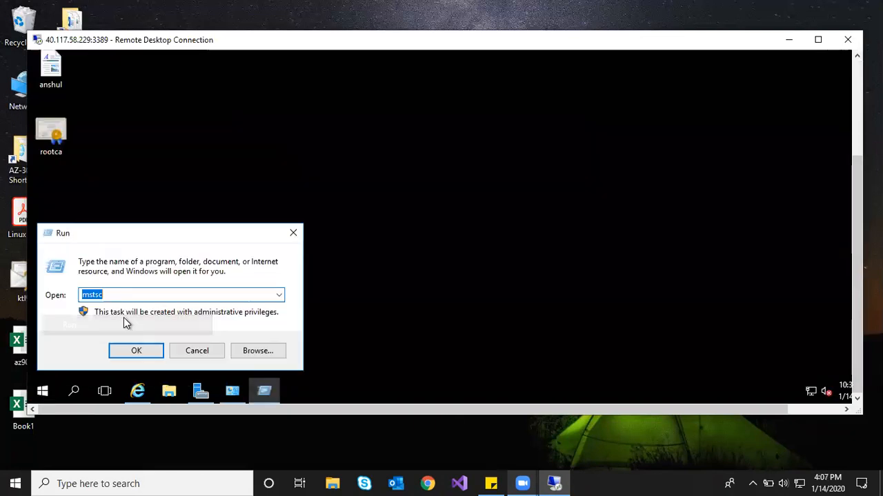
{"action": "key", "text": "Return"}
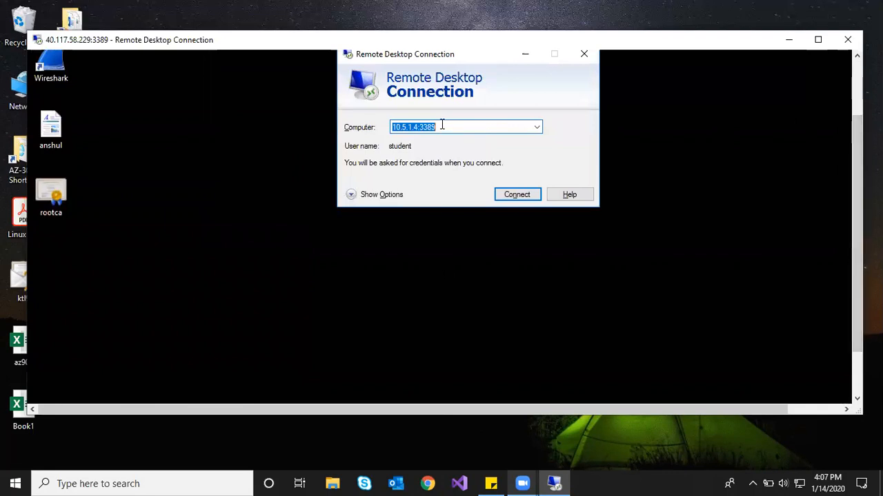
Connect to 10.1.1.4:3389 and choose a different account with the user name student for the credentials
{"action": "type", "text": "10.1.1.4:3389"}
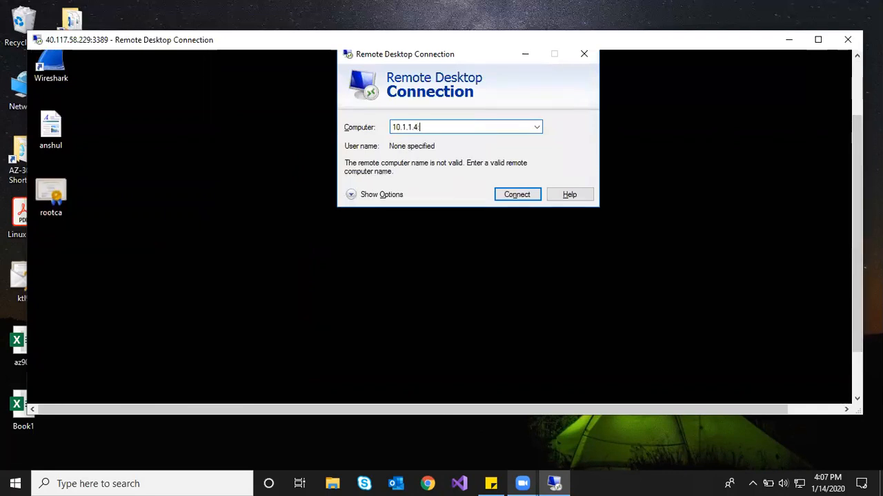
{"action": "left_click", "coordinate": [518, 196]}
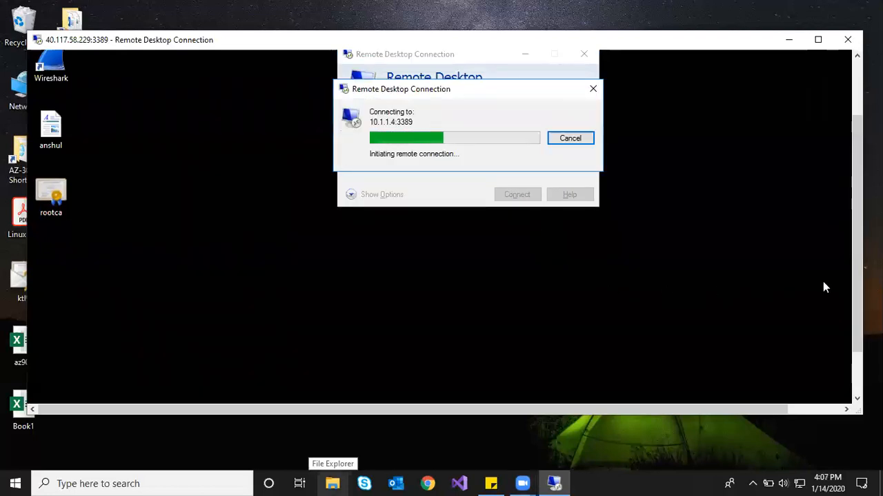
{"action": "left_click_drag", "start_coordinate": [857, 269], "coordinate": [855, 219]}
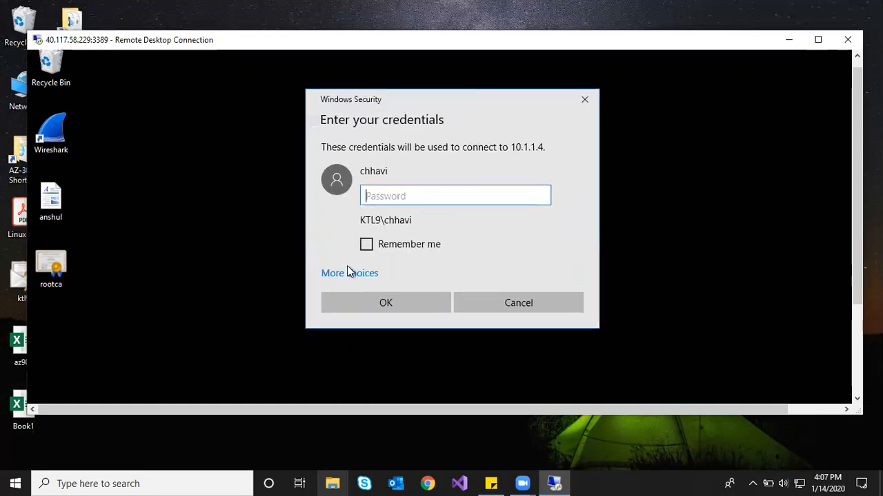
{"action": "left_click", "coordinate": [351, 274]}
{"action": "left_click", "coordinate": [409, 346]}
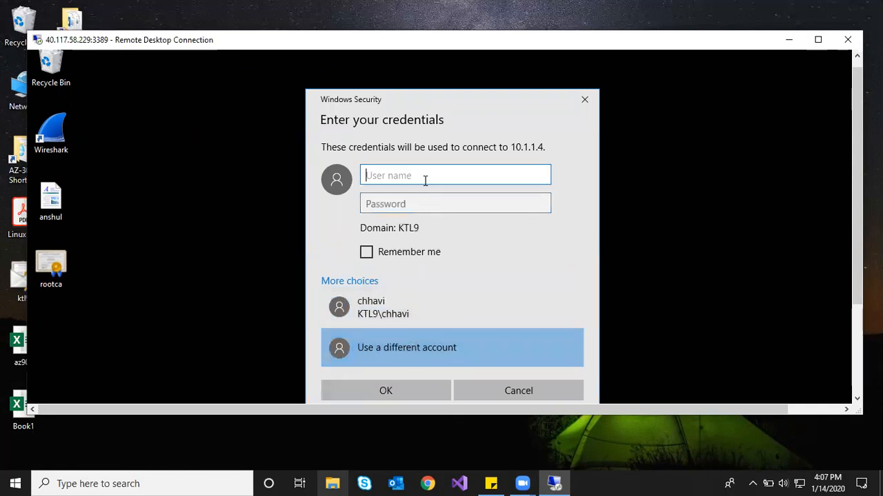
{"action": "type", "text": "student"}
{"action": "key", "text": "Tab"}
Sign in to 10.1.1.4 with the account password copied from the sticky note, and restore the new session to a window
{"action": "left_click", "coordinate": [491, 484]}
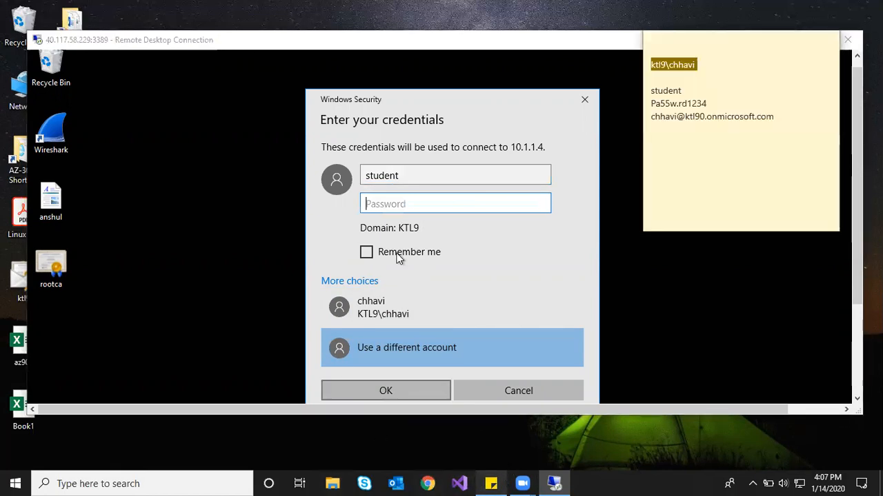
{"action": "left_click_drag", "start_coordinate": [709, 103], "coordinate": [649, 107]}
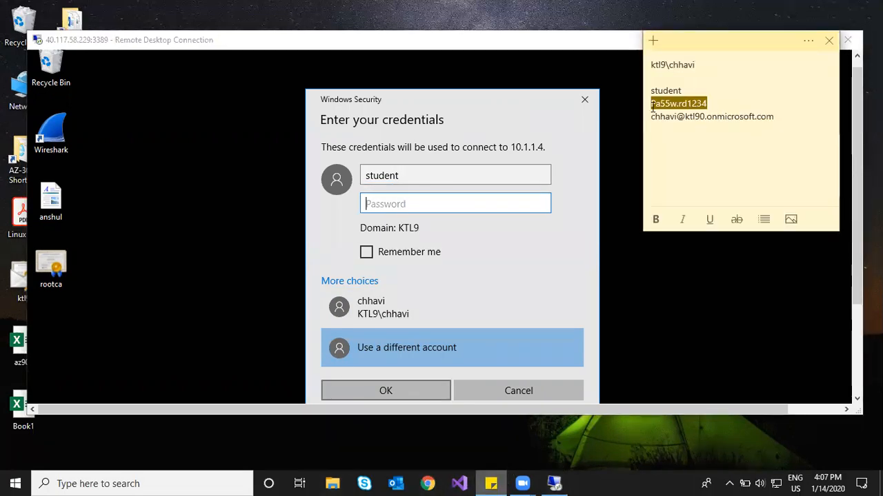
{"action": "left_click", "coordinate": [451, 207]}
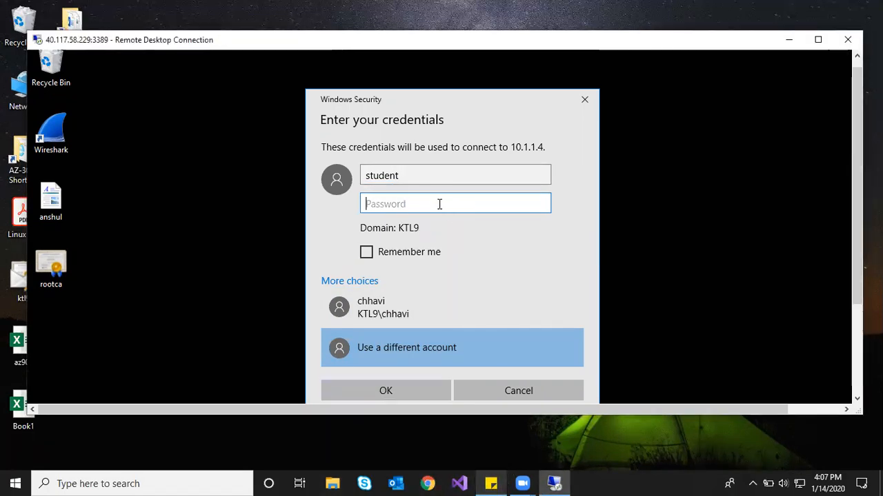
{"action": "key", "text": "ctrl+v"}
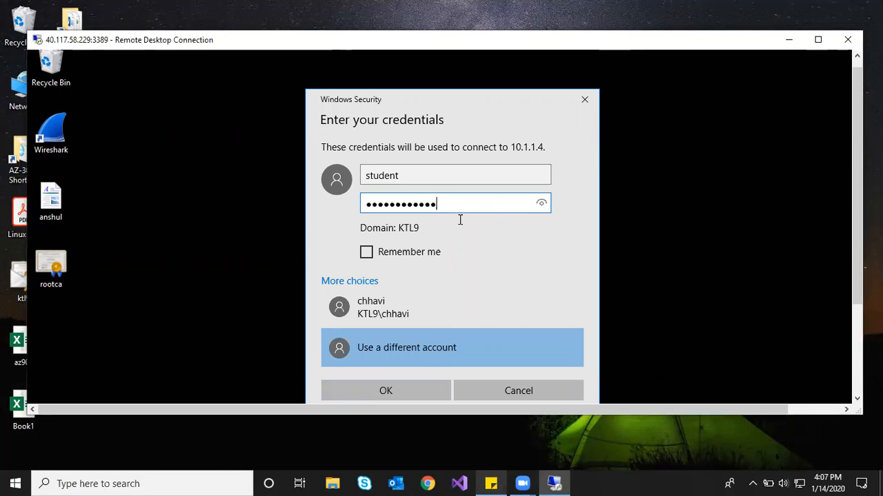
{"action": "left_click", "coordinate": [386, 391]}
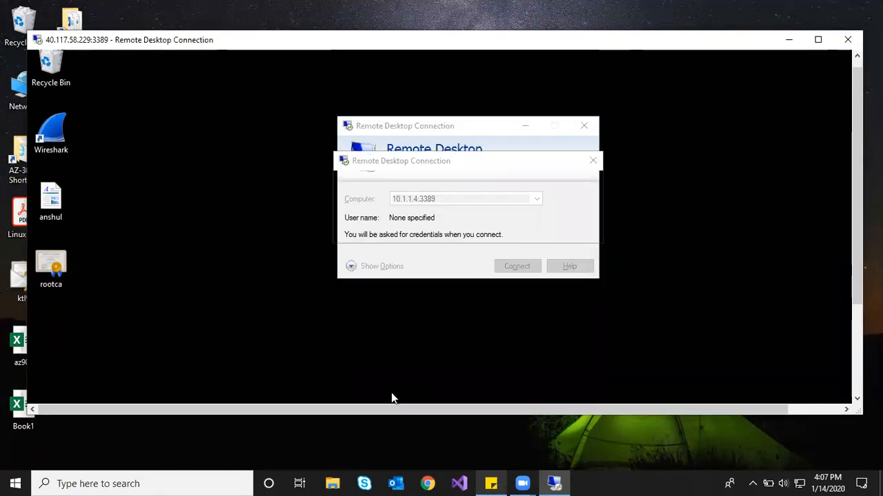
{"action": "left_click", "coordinate": [509, 311]}
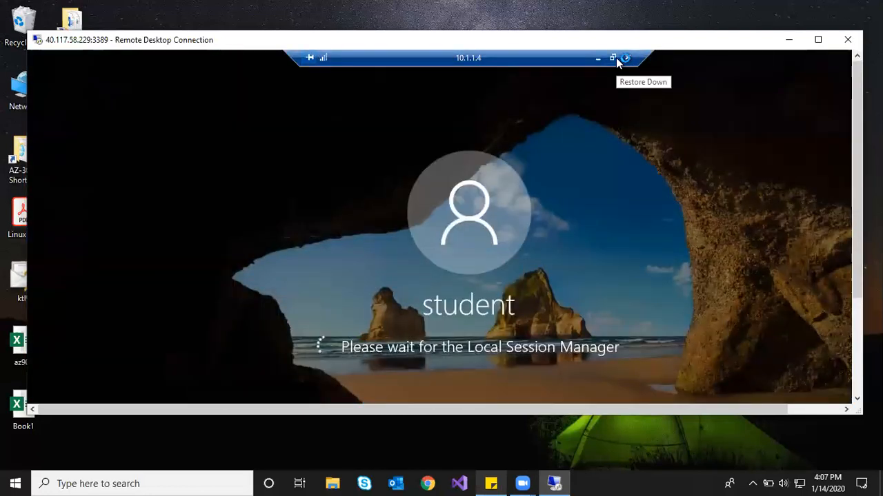
{"action": "left_click", "coordinate": [615, 58]}
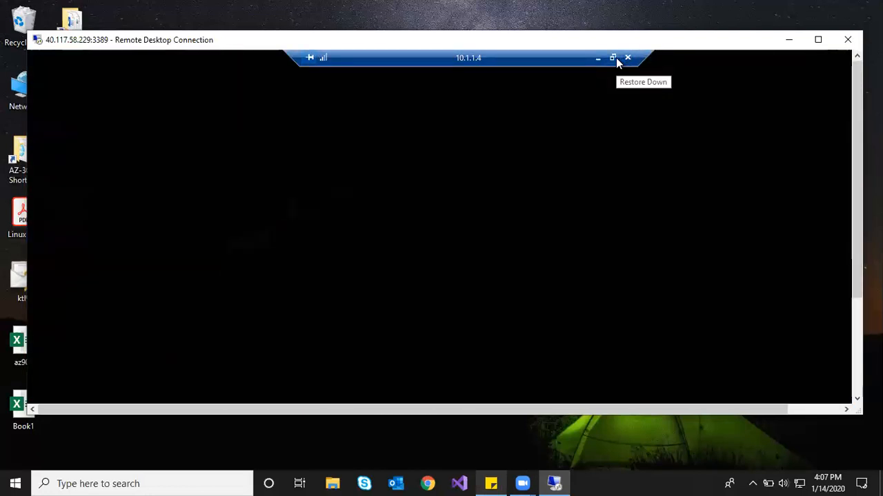
{"action": "left_click_drag", "start_coordinate": [596, 98], "coordinate": [620, 69]}
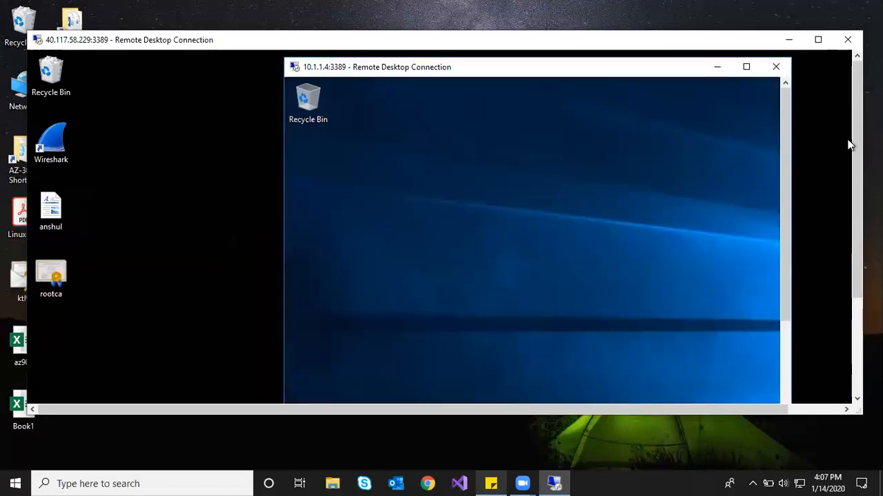
Run mstsc on the virtual machine again, minimize the 10.1.1.4 session and enter 10.1.1.6 as the computer
{"action": "left_click_drag", "start_coordinate": [859, 138], "coordinate": [860, 233]}
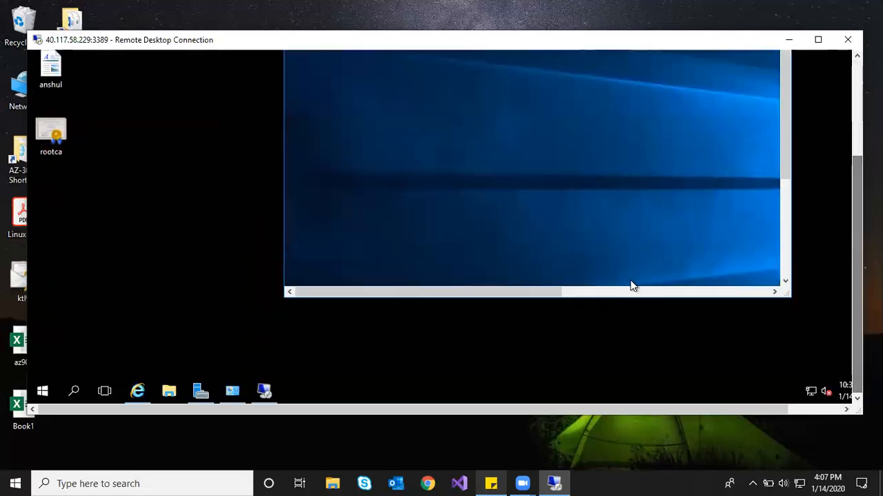
{"action": "right_click", "coordinate": [50, 392]}
{"action": "left_click", "coordinate": [99, 323]}
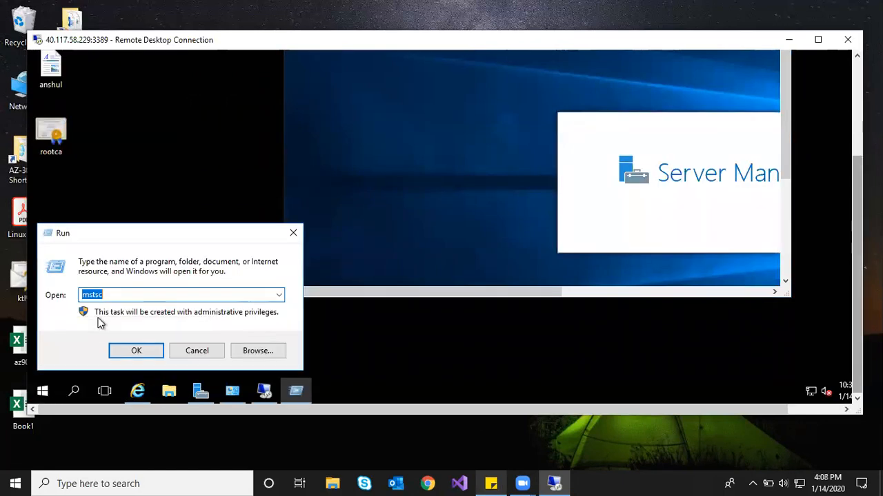
{"action": "left_click", "coordinate": [138, 351]}
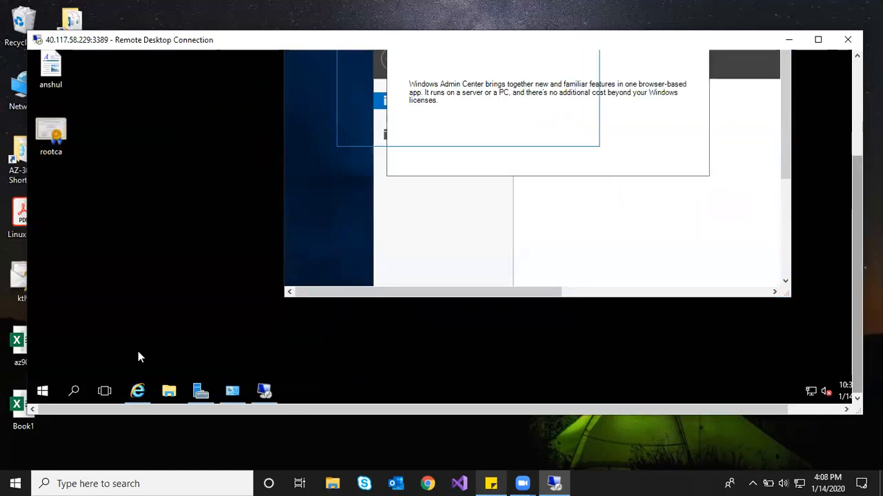
{"action": "left_click_drag", "start_coordinate": [855, 209], "coordinate": [856, 94]}
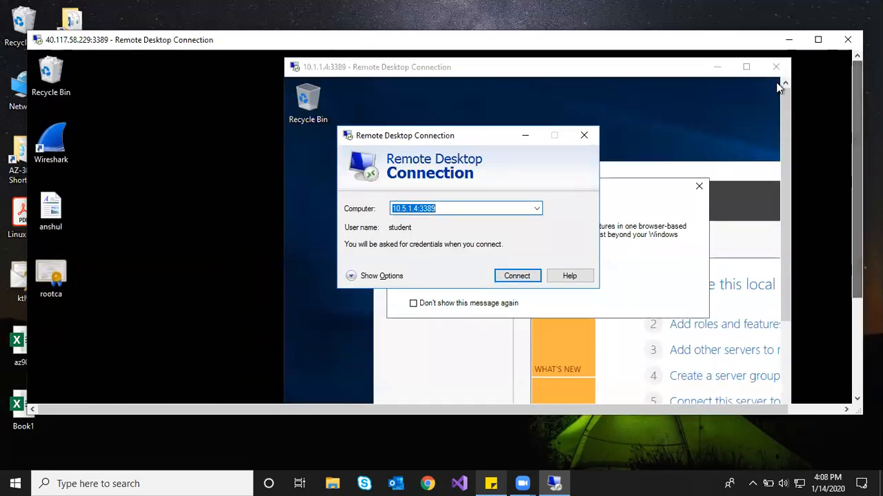
{"action": "left_click", "coordinate": [716, 68]}
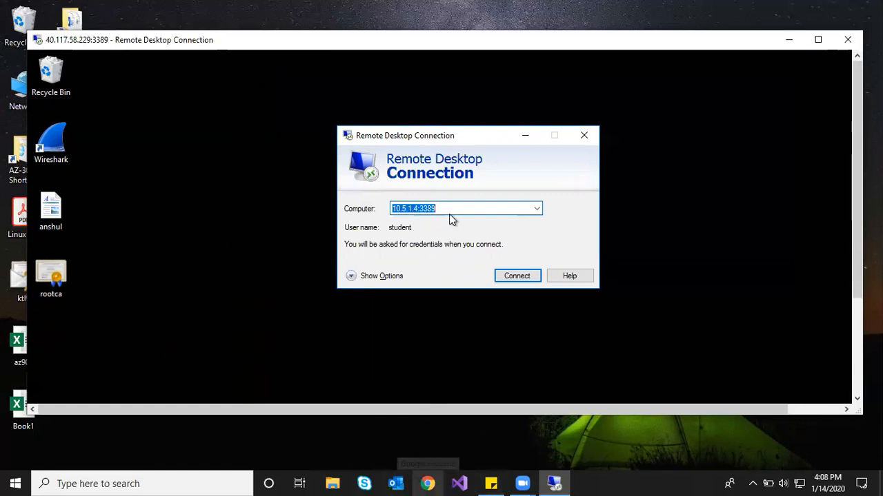
{"action": "type", "text": "10"}
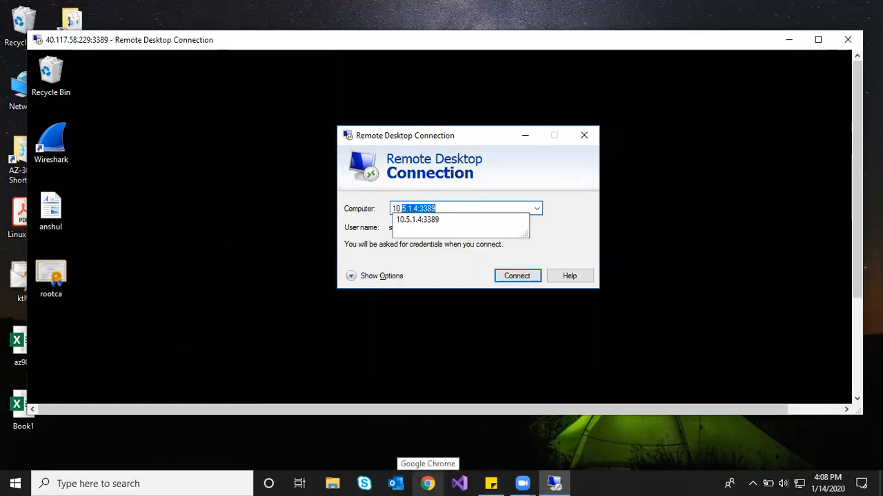
{"action": "type", "text": ".1.1.6"}
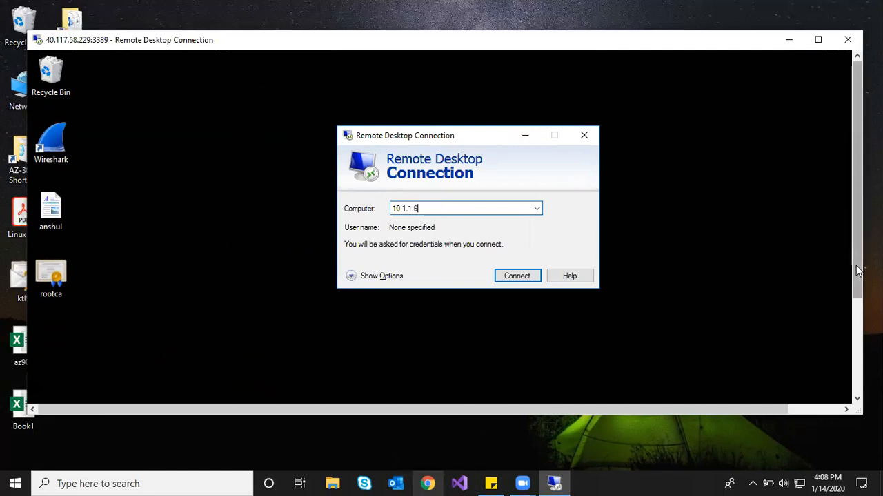
In the virtual machine's Internet Explorer, open instance scaleset1_0 of scale set scaleset1 to check its private IP address, and minimize the browser
{"action": "left_click_drag", "start_coordinate": [857, 267], "coordinate": [857, 359]}
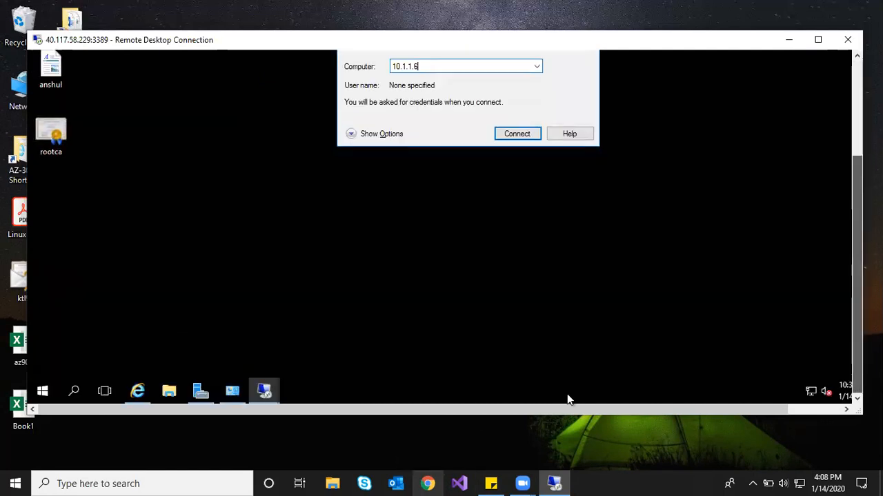
{"action": "left_click", "coordinate": [138, 391]}
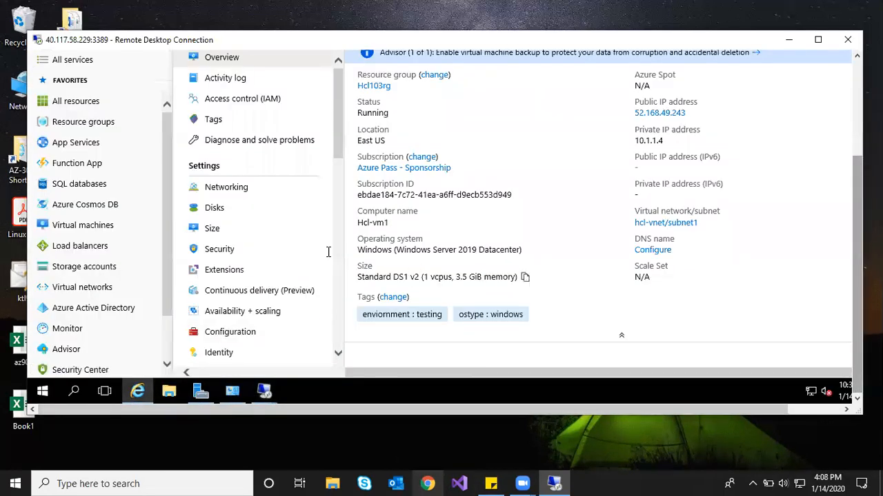
{"action": "left_click_drag", "start_coordinate": [857, 241], "coordinate": [857, 146]}
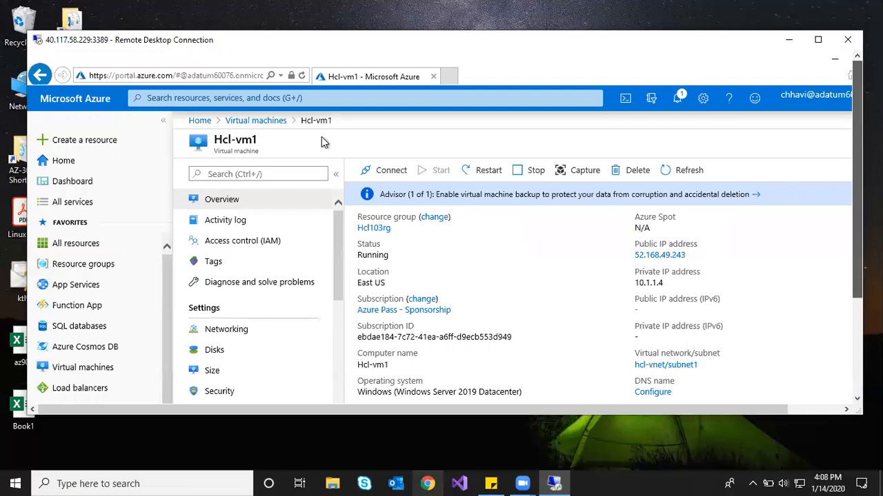
{"action": "left_click", "coordinate": [88, 206]}
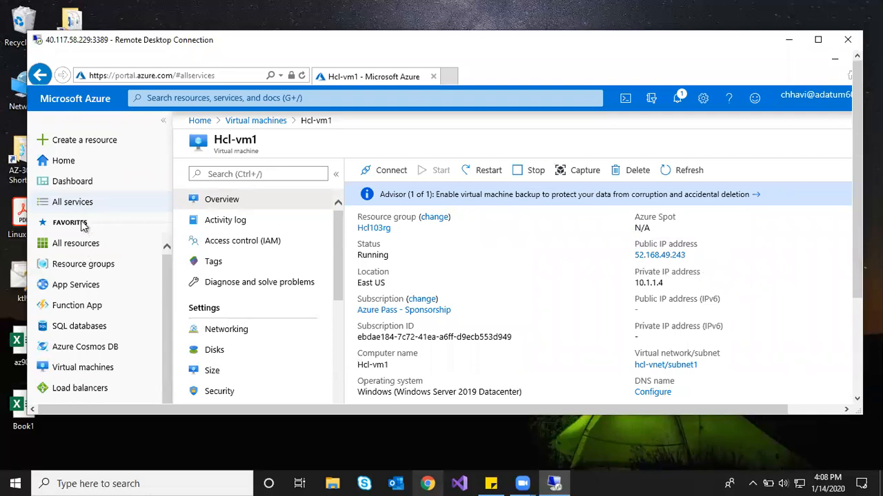
{"action": "left_click", "coordinate": [82, 202]}
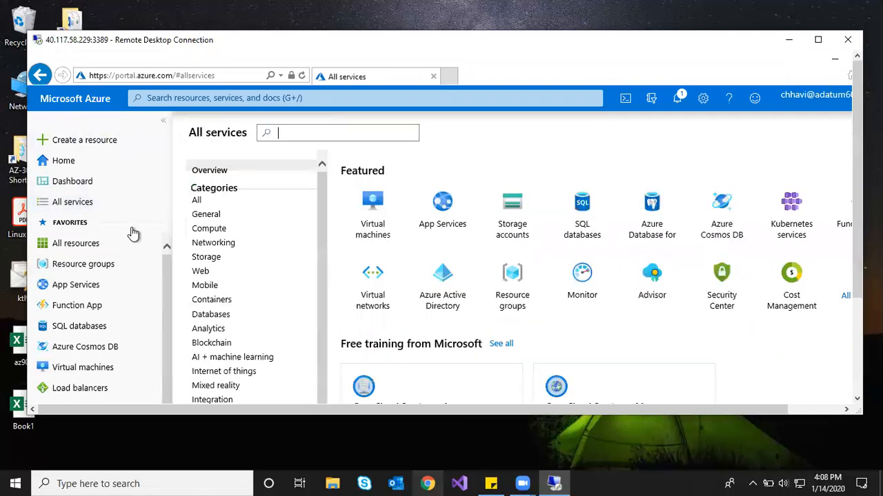
{"action": "left_click", "coordinate": [218, 231]}
{"action": "left_click", "coordinate": [409, 250]}
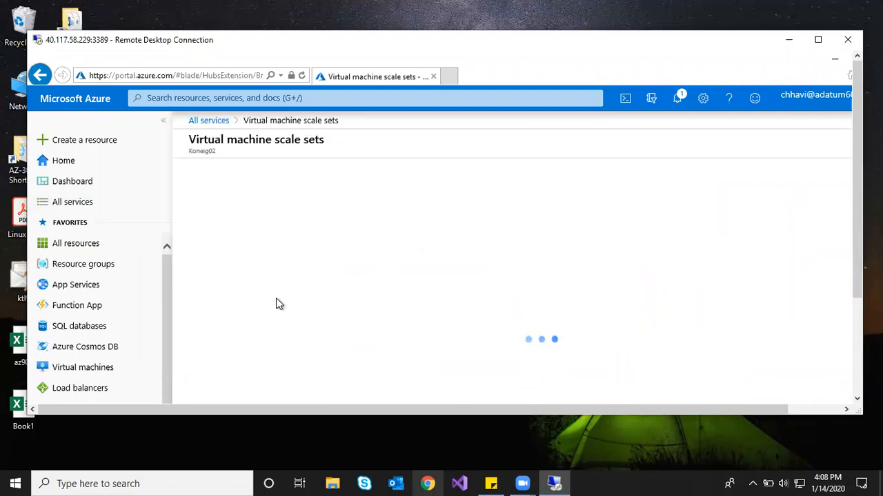
{"action": "left_click", "coordinate": [242, 278]}
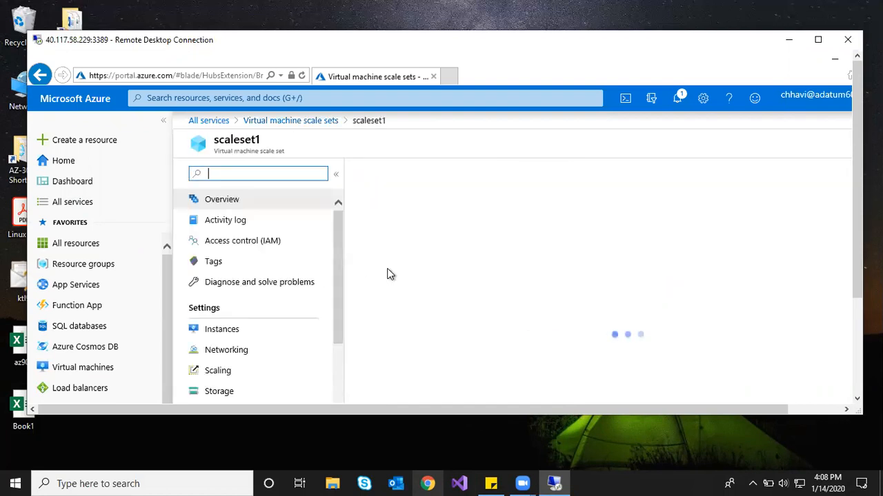
{"action": "left_click", "coordinate": [241, 330]}
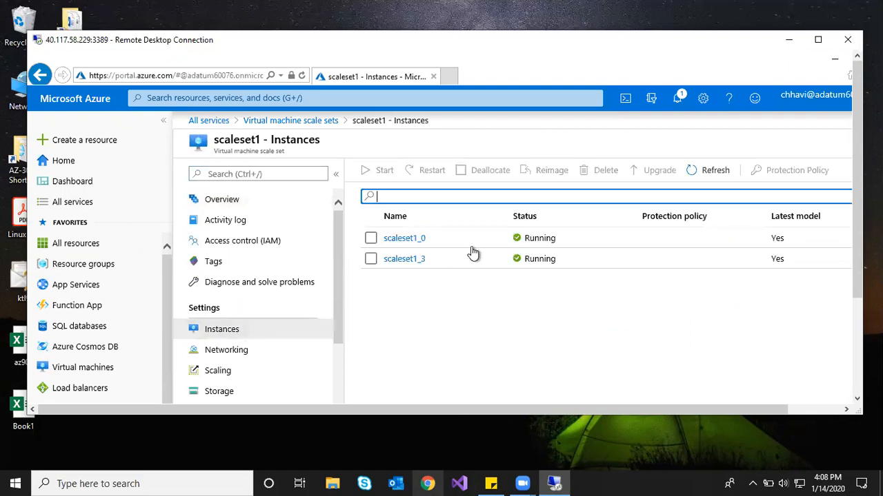
{"action": "left_click", "coordinate": [416, 239]}
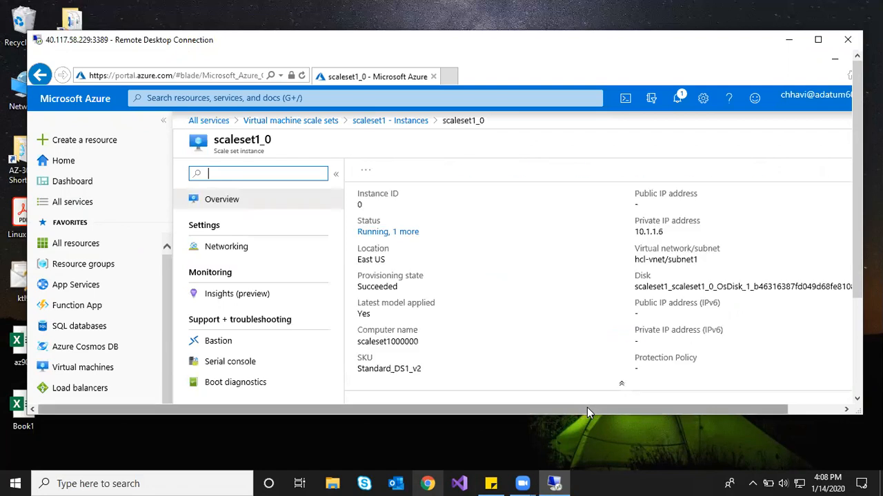
{"action": "left_click", "coordinate": [672, 233]}
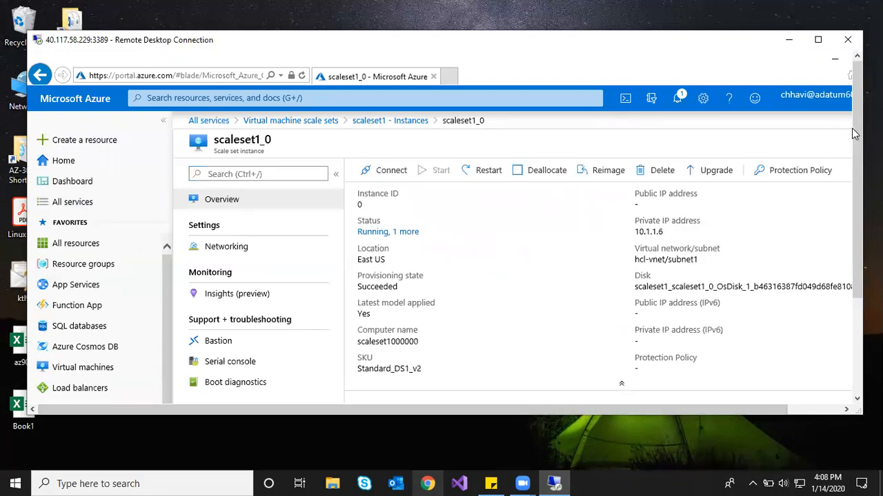
{"action": "left_click", "coordinate": [834, 61]}
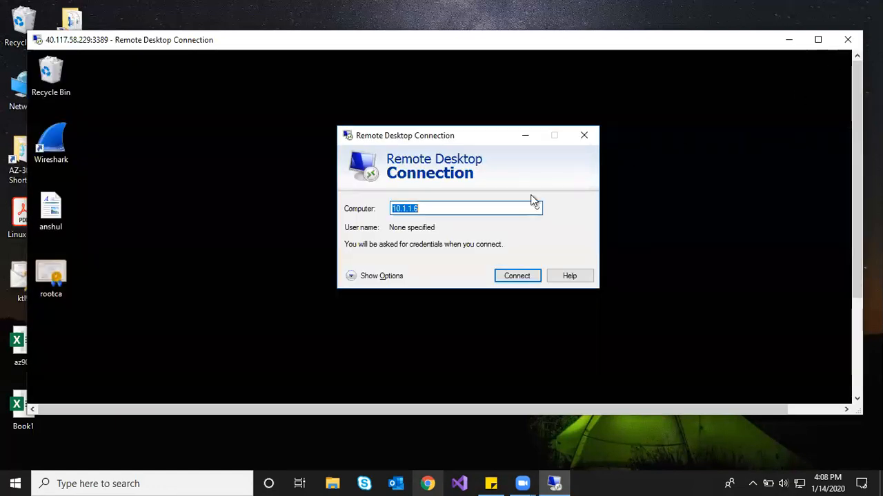
Connect to 10.1.1.6:3389 and choose a different account, entering student as the user name
{"action": "type", "text": ":3389"}
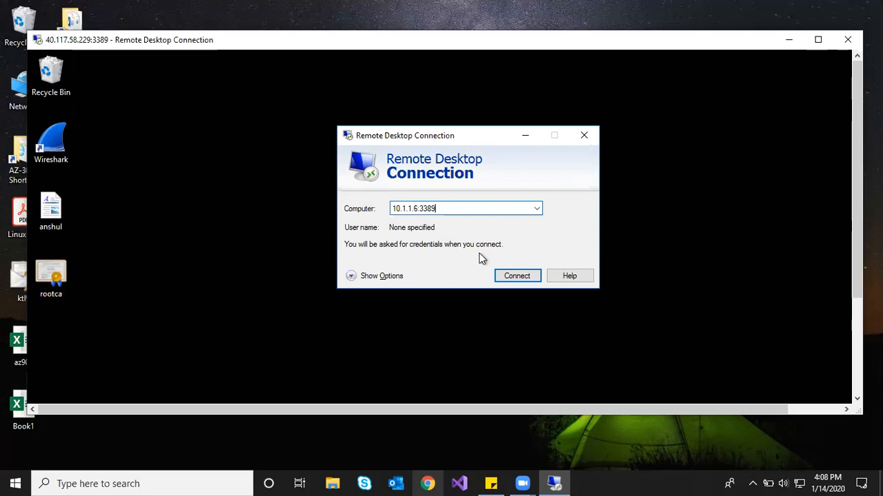
{"action": "left_click", "coordinate": [522, 280]}
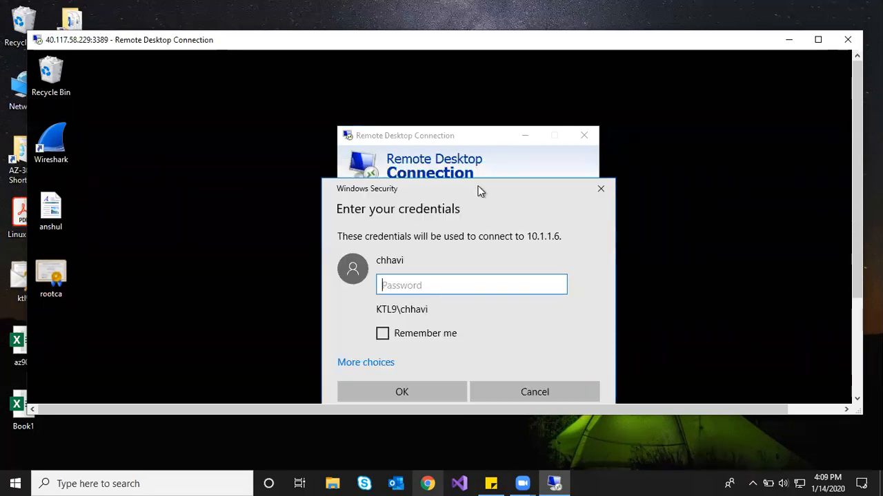
{"action": "left_click", "coordinate": [384, 270]}
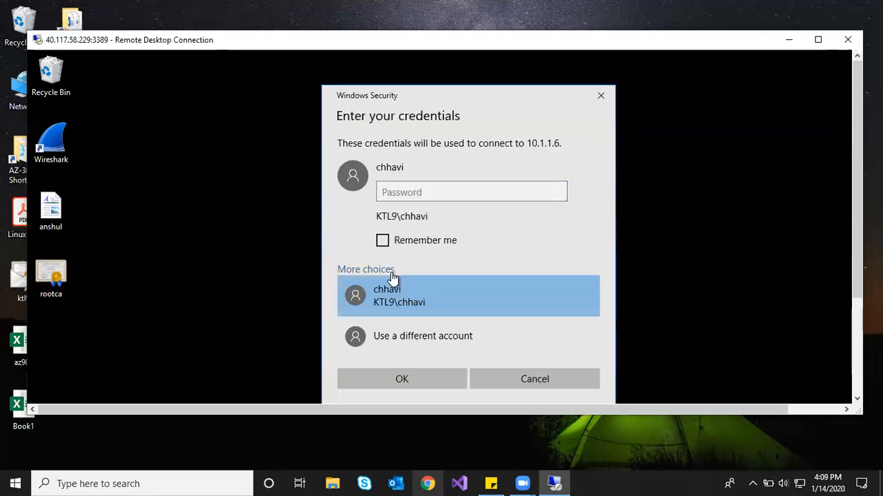
{"action": "left_click", "coordinate": [407, 339]}
{"action": "left_click", "coordinate": [422, 173]}
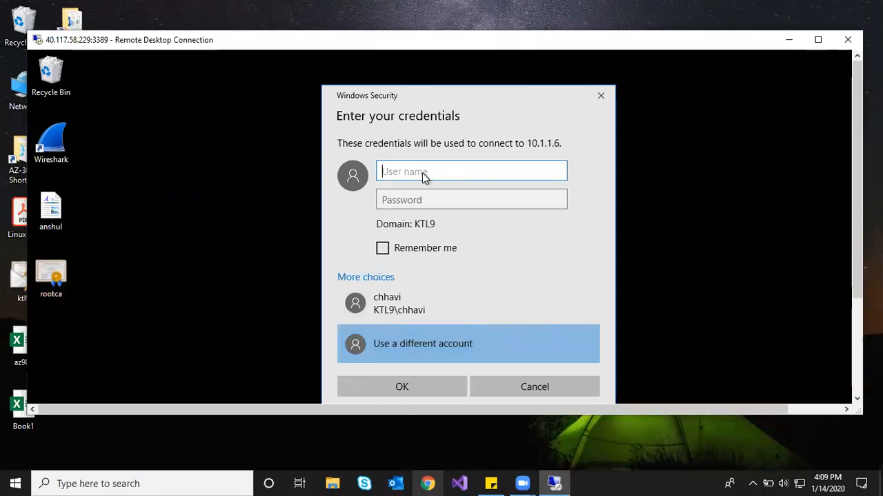
{"action": "type", "text": "student"}
{"action": "key", "text": "Tab"}
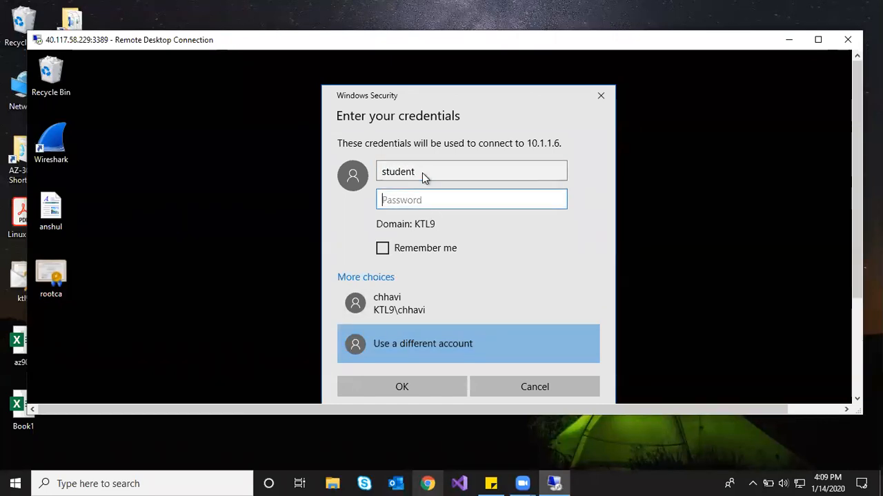
Sign in to 10.1.1.6 with the account password copied from the sticky note, and accept the certificate warning to connect
{"action": "key", "text": "ctrl+v"}
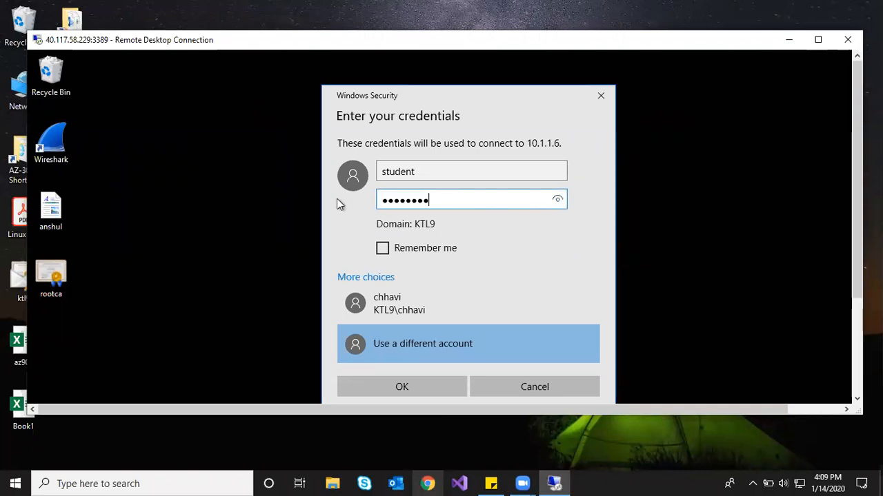
{"action": "key", "text": "ctrl+a"}
{"action": "key", "text": "BackSpace"}
{"action": "left_click", "coordinate": [492, 483]}
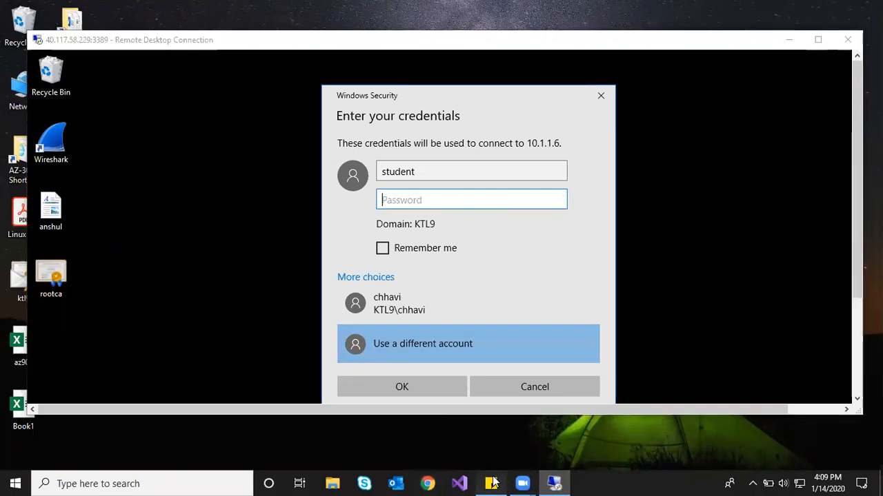
{"action": "left_click", "coordinate": [513, 196]}
{"action": "key", "text": "ctrl+v"}
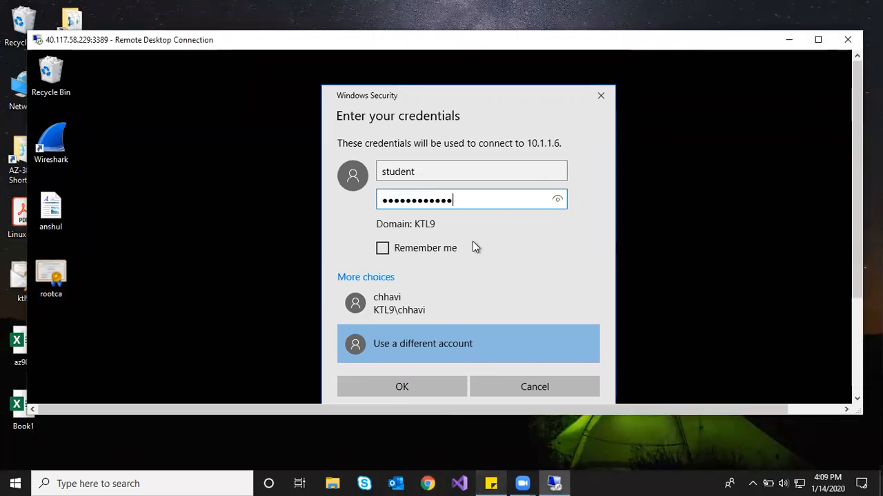
{"action": "left_click", "coordinate": [411, 388]}
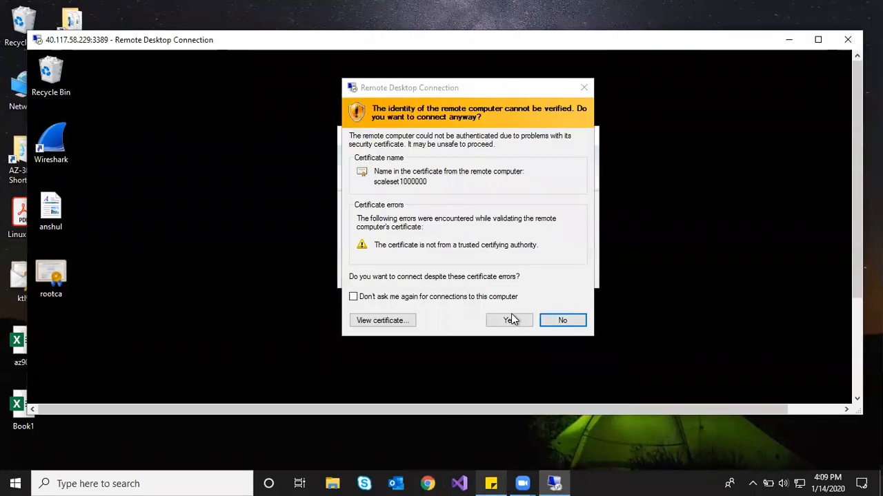
{"action": "left_click", "coordinate": [508, 320]}
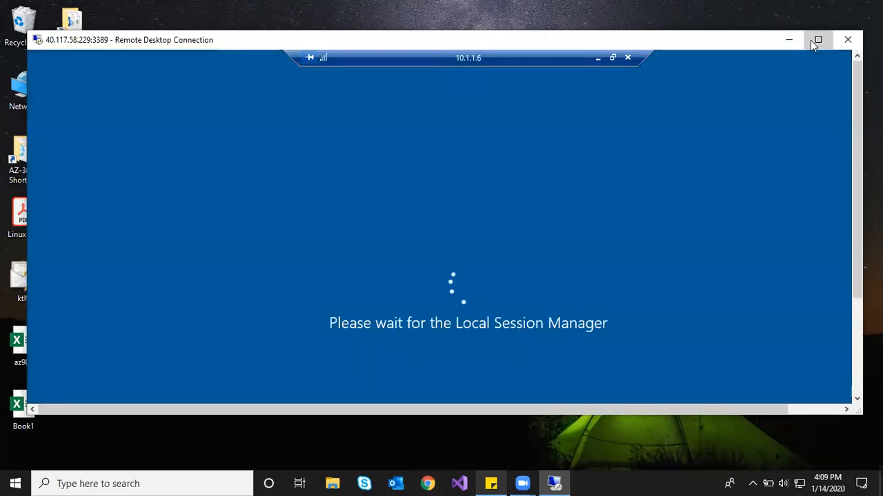
Show the 40.117.58.229 session full screen, restore the 10.1.1.6 session to a window and move that window aside
{"action": "left_click", "coordinate": [812, 40]}
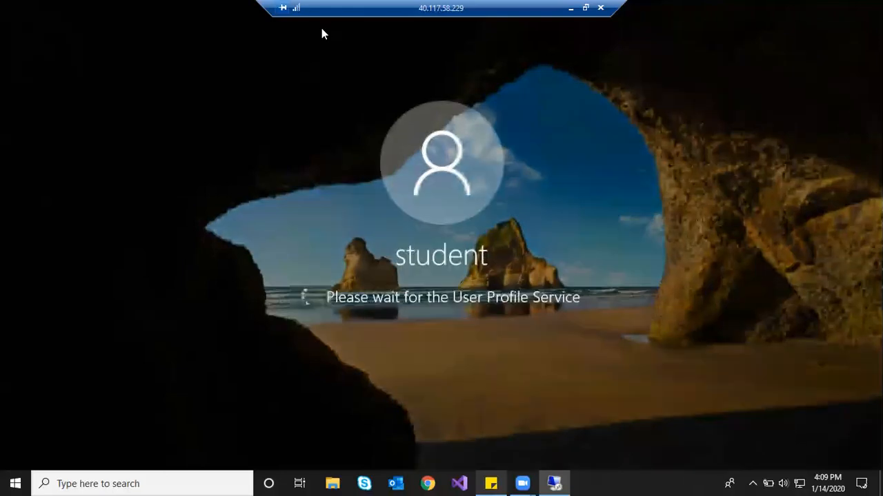
{"action": "key", "text": "ctrl+alt+Break"}
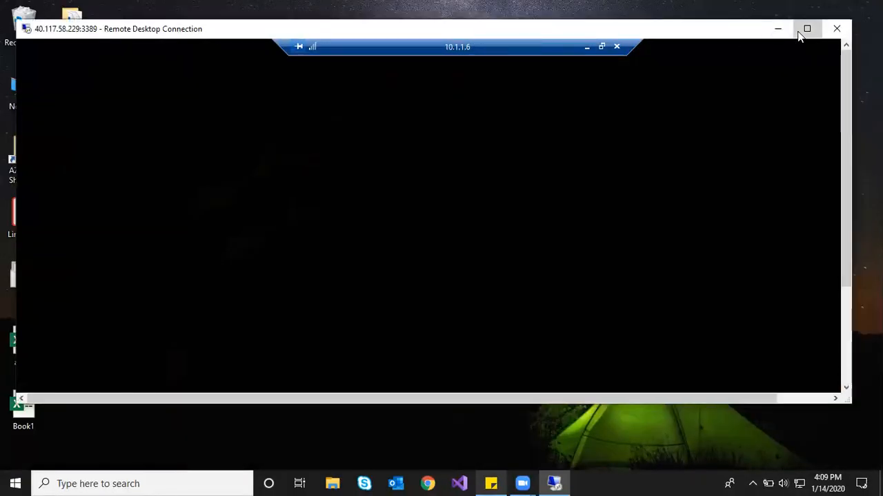
{"action": "left_click", "coordinate": [816, 38]}
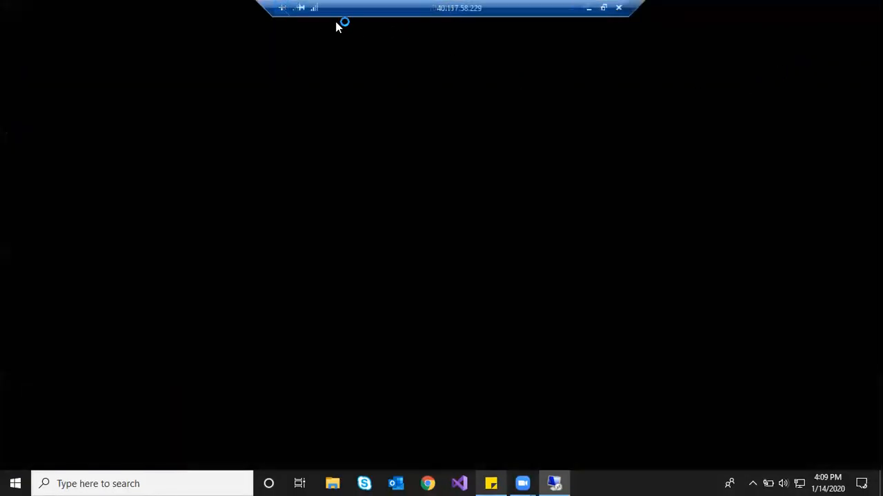
{"action": "left_click_drag", "start_coordinate": [336, 21], "coordinate": [96, 9]}
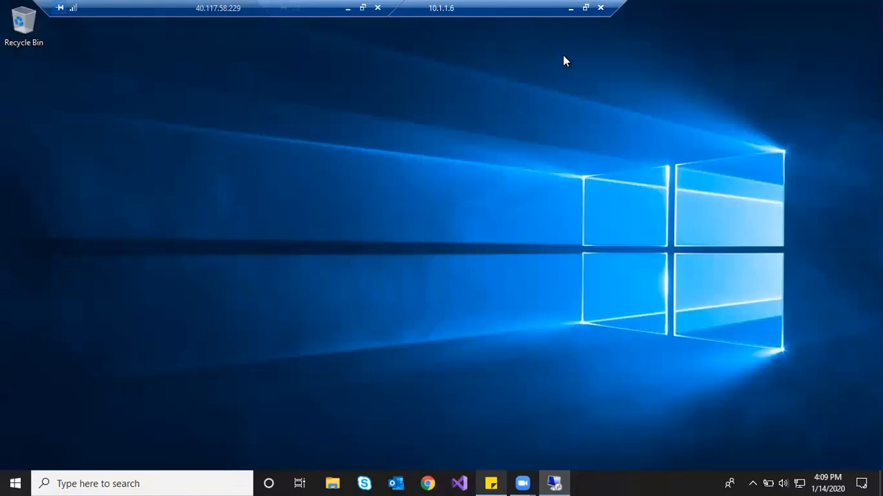
{"action": "double_click", "coordinate": [535, 9]}
{"action": "left_click_drag", "start_coordinate": [533, 38], "coordinate": [759, 51]}
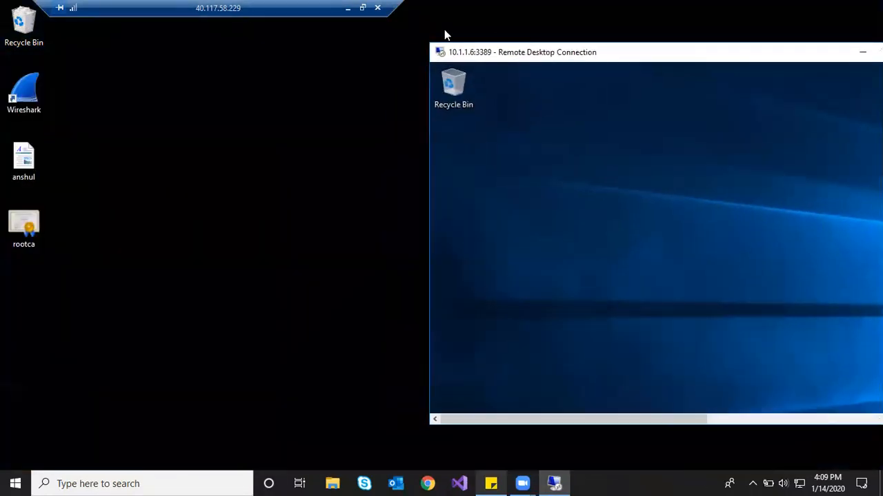
Bring the minimized 10.1.1.4 session to the front and return the 40.117.58.229 session to full screen
{"action": "left_click", "coordinate": [364, 9]}
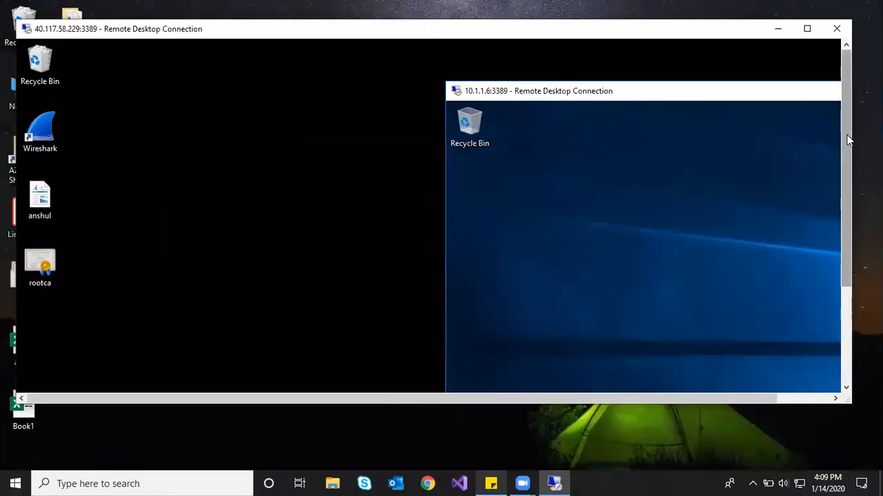
{"action": "left_click_drag", "start_coordinate": [848, 138], "coordinate": [846, 266]}
{"action": "mouse_move", "coordinate": [249, 376]}
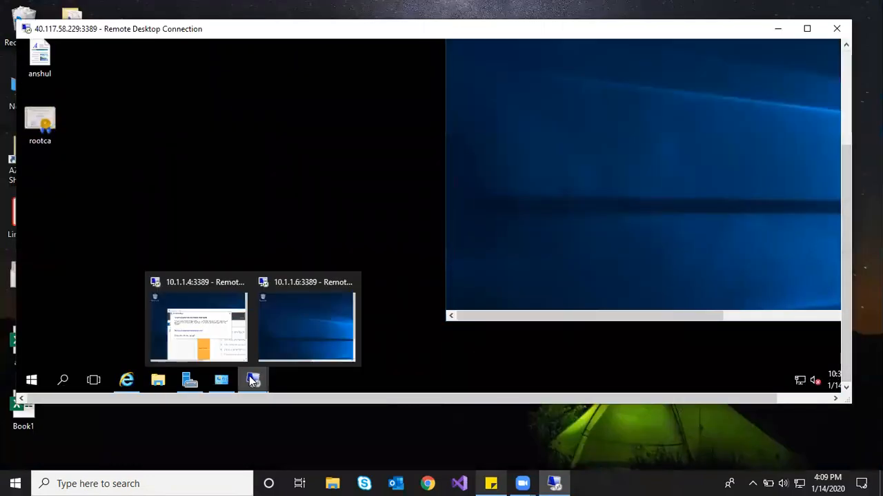
{"action": "left_click", "coordinate": [205, 330]}
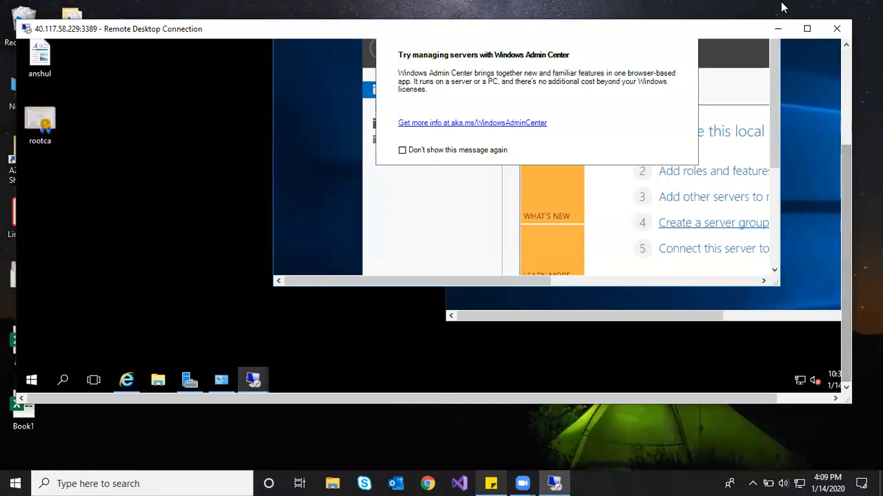
{"action": "left_click", "coordinate": [807, 28]}
{"action": "left_click", "coordinate": [541, 42]}
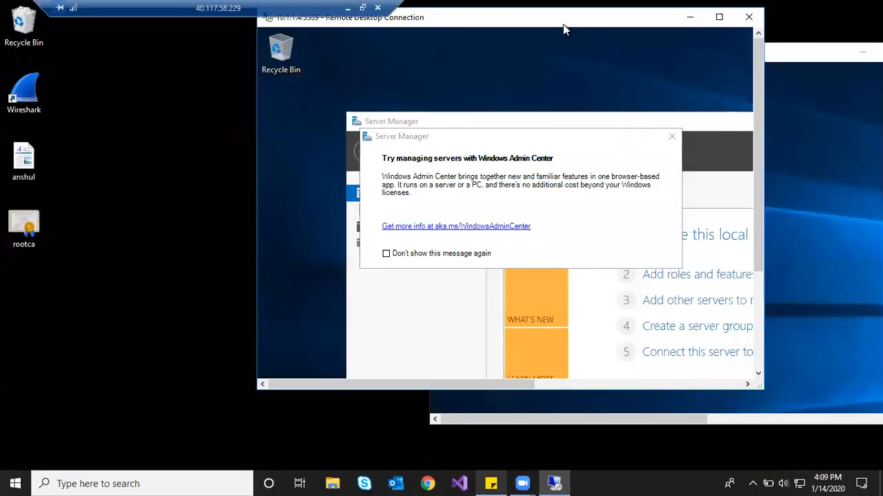
Arrange the 10.1.1.4 and 10.1.1.6 session windows next to each other to compare both connections
{"action": "left_click_drag", "start_coordinate": [539, 19], "coordinate": [389, 80]}
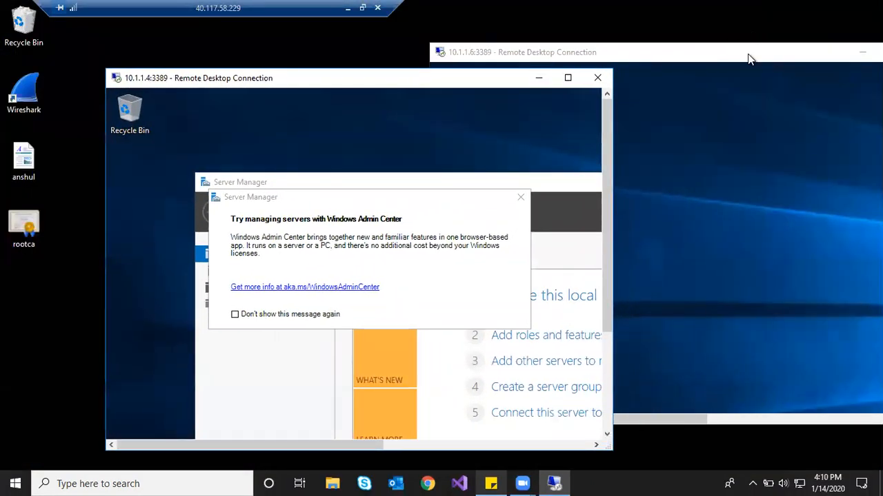
{"action": "left_click_drag", "start_coordinate": [745, 58], "coordinate": [708, 51]}
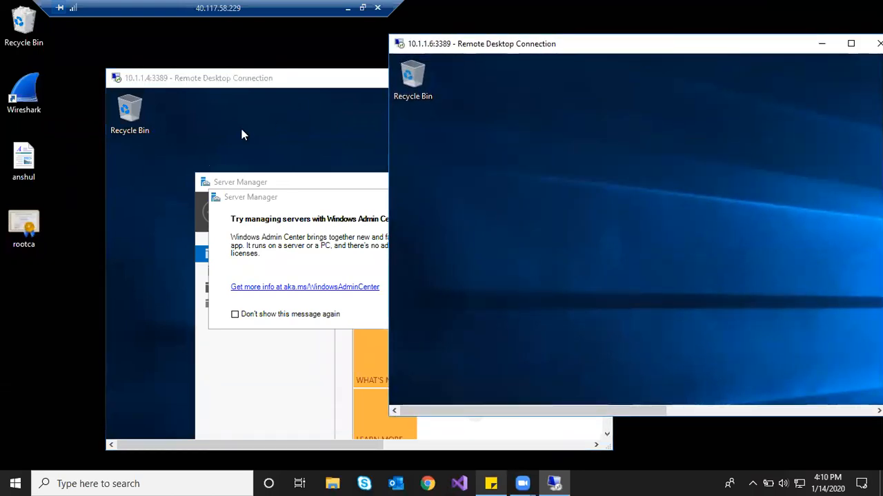
{"action": "left_click", "coordinate": [305, 86]}
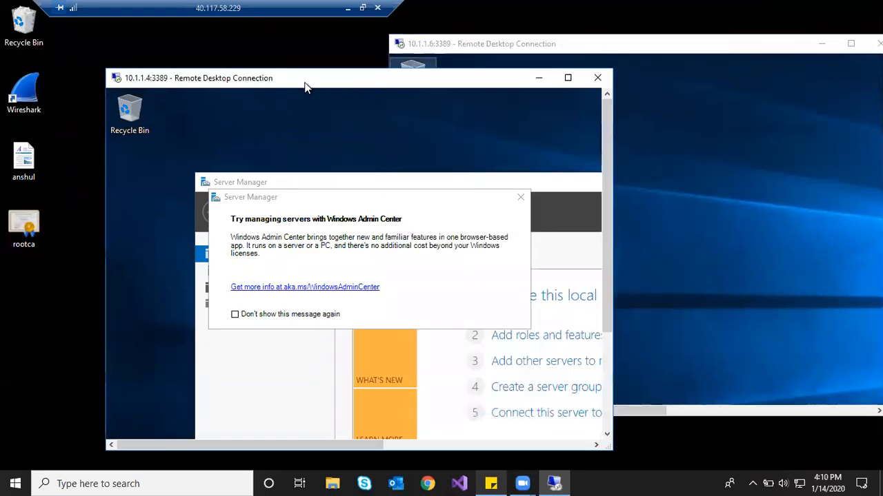
{"action": "left_click", "coordinate": [657, 51]}
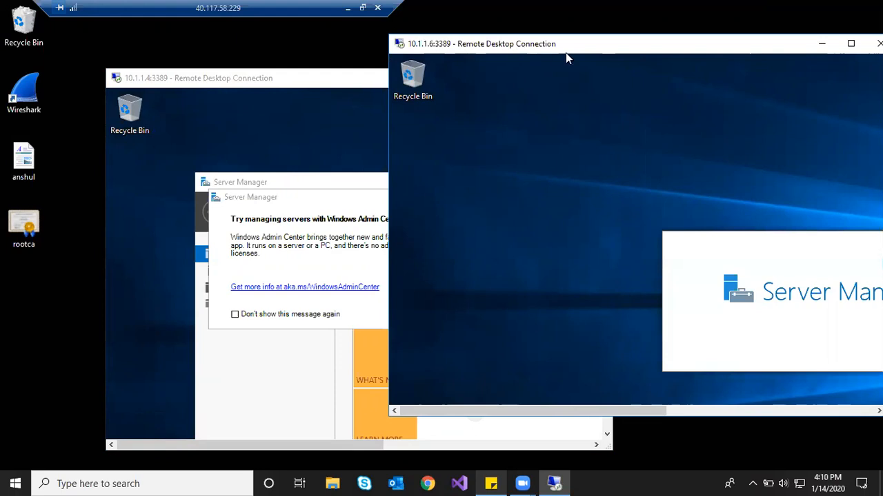
{"action": "left_click_drag", "start_coordinate": [586, 46], "coordinate": [543, 103]}
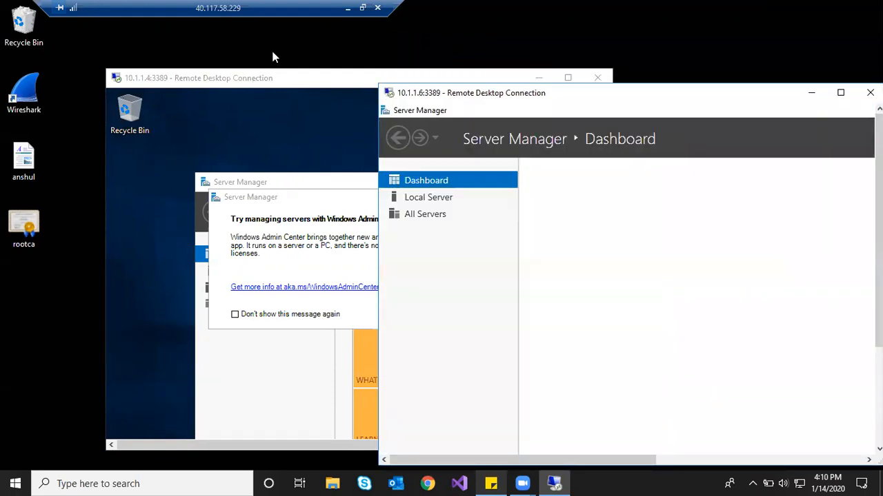
Restore the 40.117.58.229 session to a window, open Chrome on the local computer and disconnect the remote session
{"action": "left_click", "coordinate": [363, 10]}
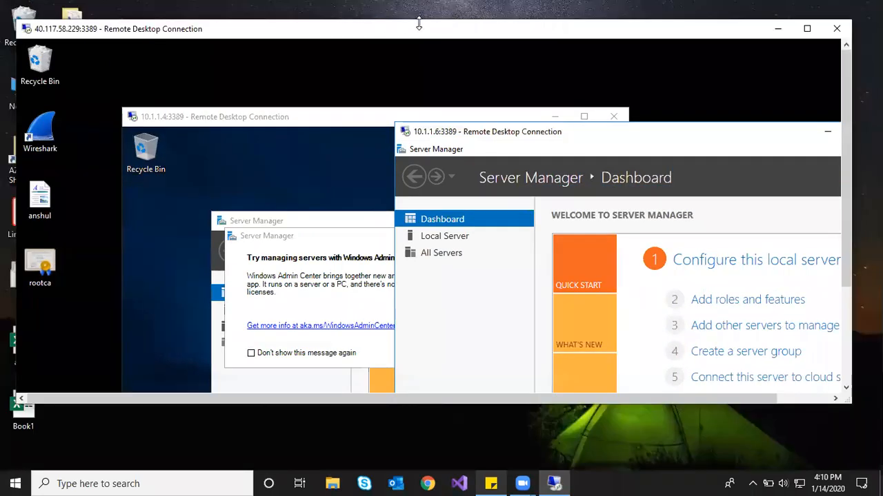
{"action": "left_click", "coordinate": [779, 29]}
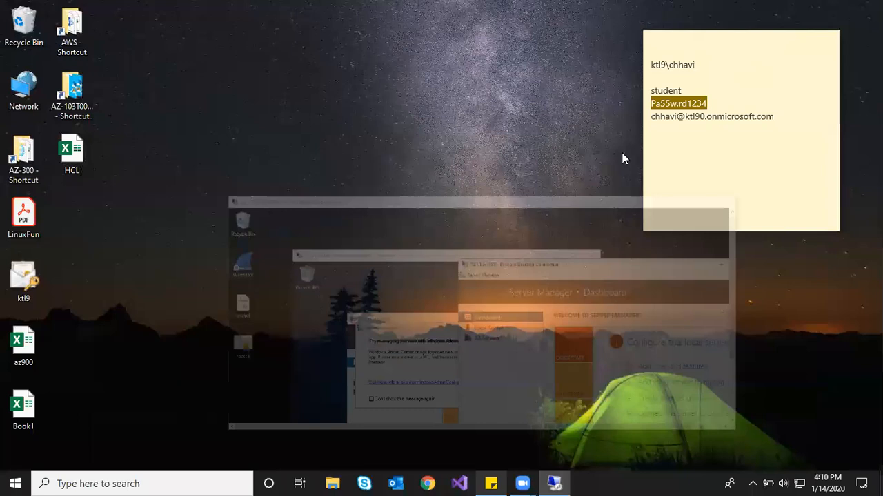
{"action": "left_click", "coordinate": [433, 483]}
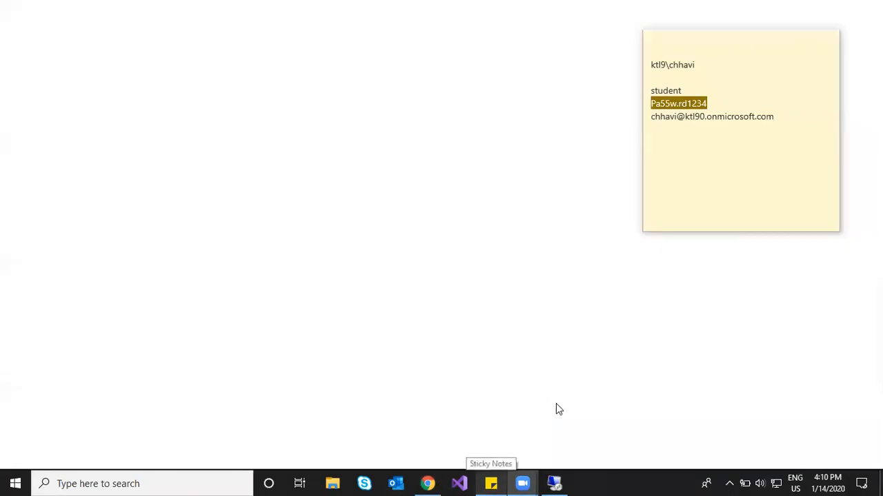
{"action": "left_click", "coordinate": [555, 483]}
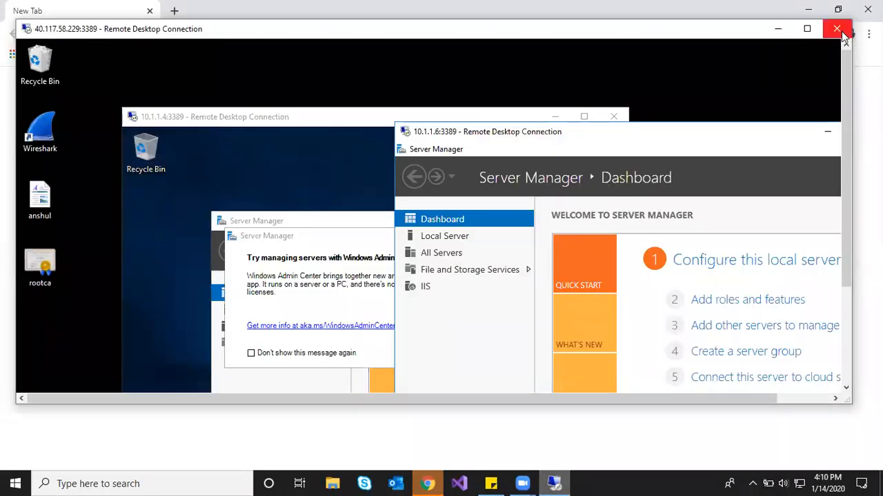
{"action": "key", "text": "alt+F4"}
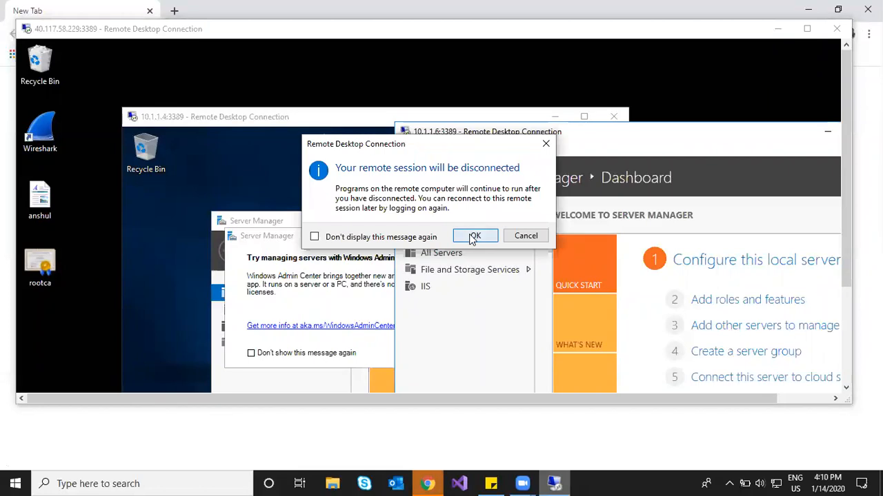
{"action": "left_click", "coordinate": [471, 236]}
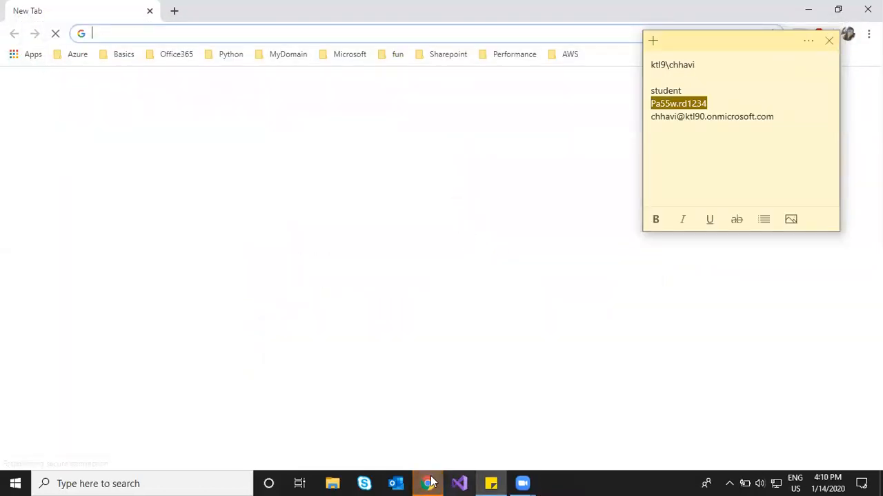
Close the sticky note, open the Azure portal from Chrome's new tab page and minimize the browser
{"action": "left_click", "coordinate": [834, 39]}
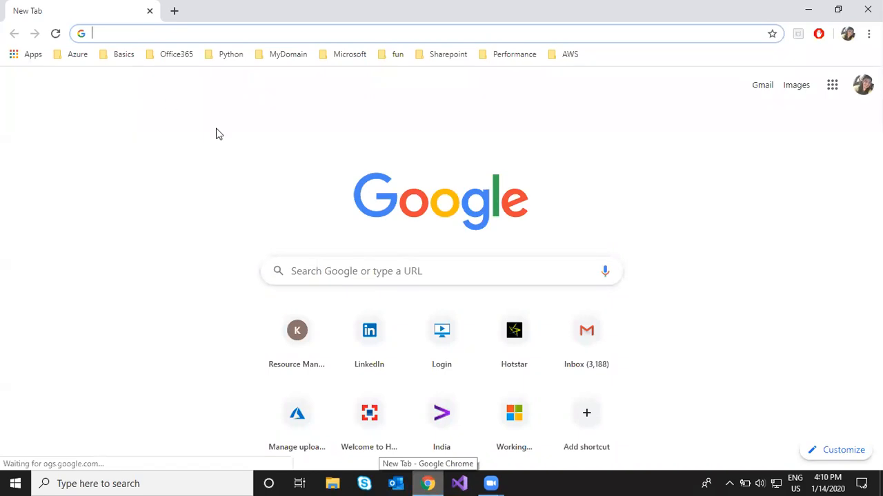
{"action": "left_click", "coordinate": [306, 415]}
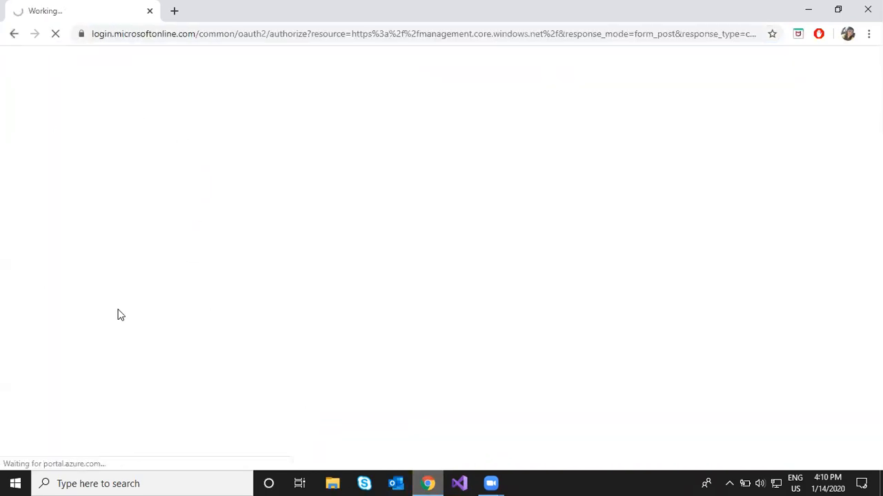
{"action": "left_click", "coordinate": [808, 10]}
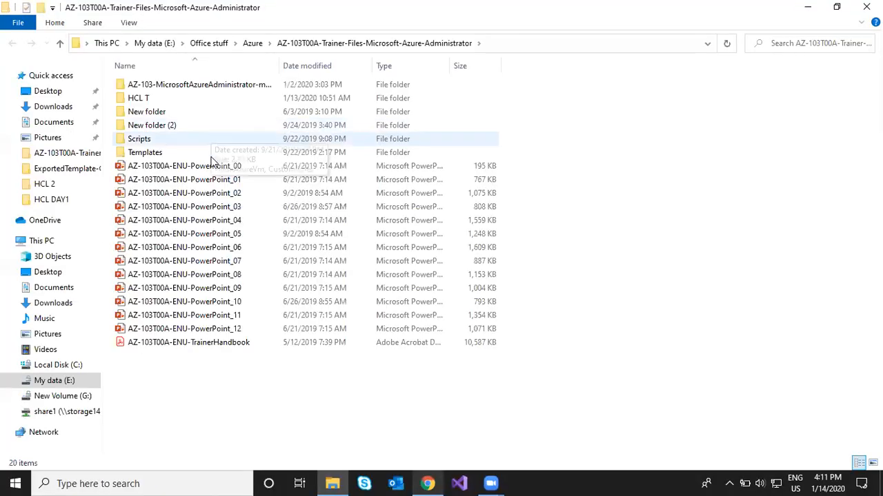
Open the AZ-103T00A-ENU-PowerPoint_05 presentation, shrink its slide thumbnails, collapse the notes and go to the Lesson 01: VNet Peering slide
{"action": "left_click", "coordinate": [215, 235]}
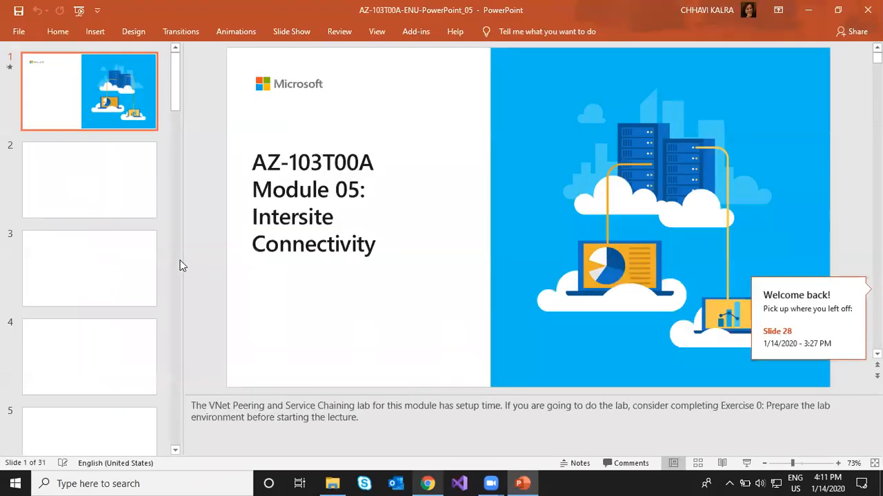
{"action": "scroll", "coordinate": [116, 262], "scroll_direction": "down", "scroll_amount": 5}
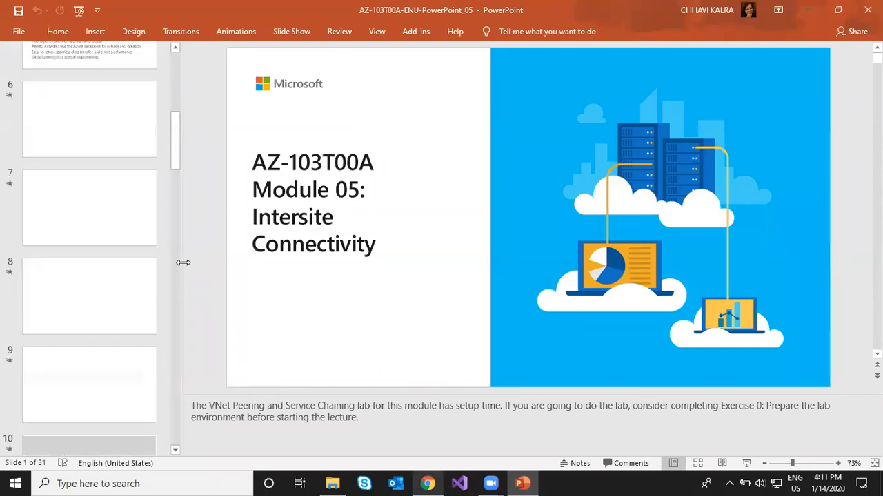
{"action": "left_click_drag", "start_coordinate": [169, 263], "coordinate": [26, 266]}
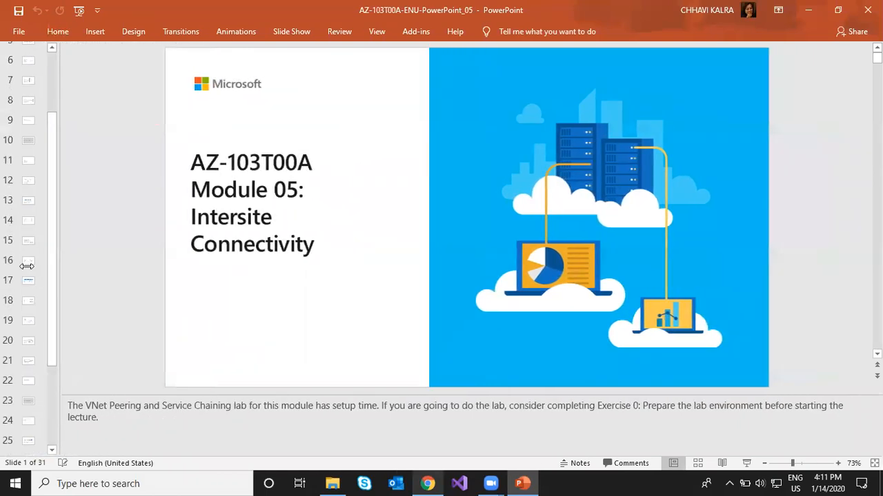
{"action": "left_click_drag", "start_coordinate": [331, 393], "coordinate": [333, 449]}
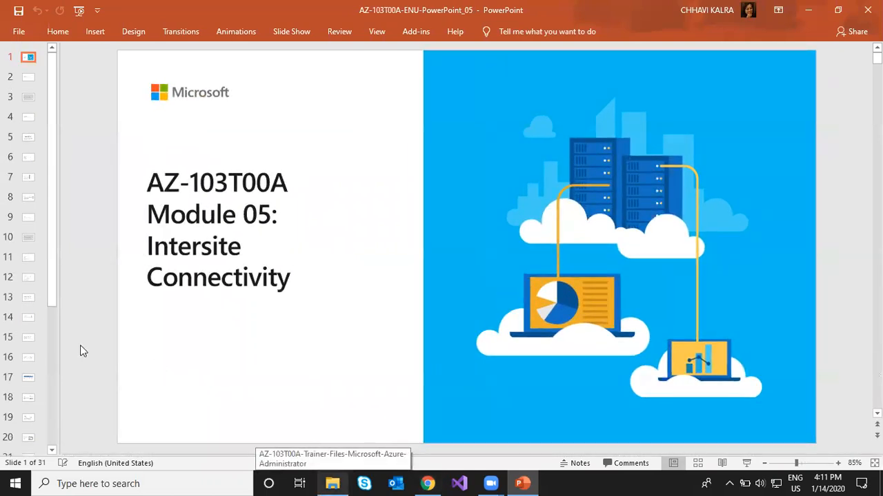
{"action": "key", "text": "Down"}
{"action": "key", "text": "Down"}
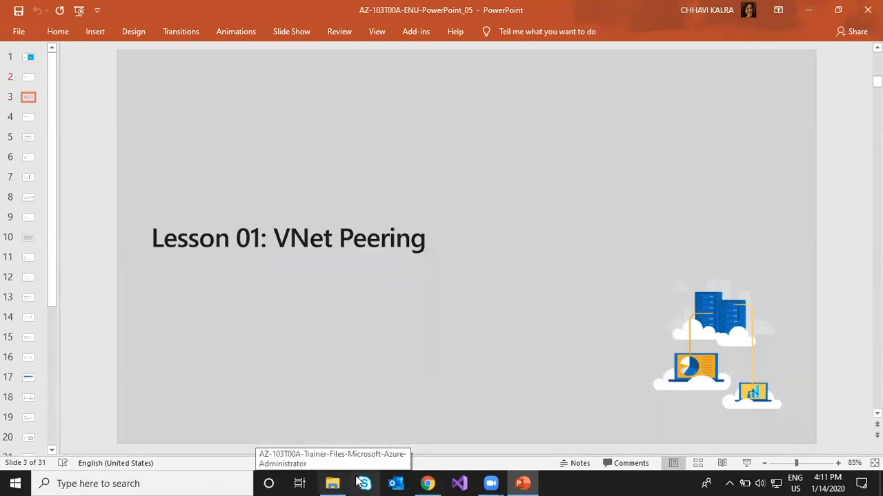
Switch back to the Azure portal in Chrome and open the list of virtual networks
{"action": "left_click", "coordinate": [428, 483]}
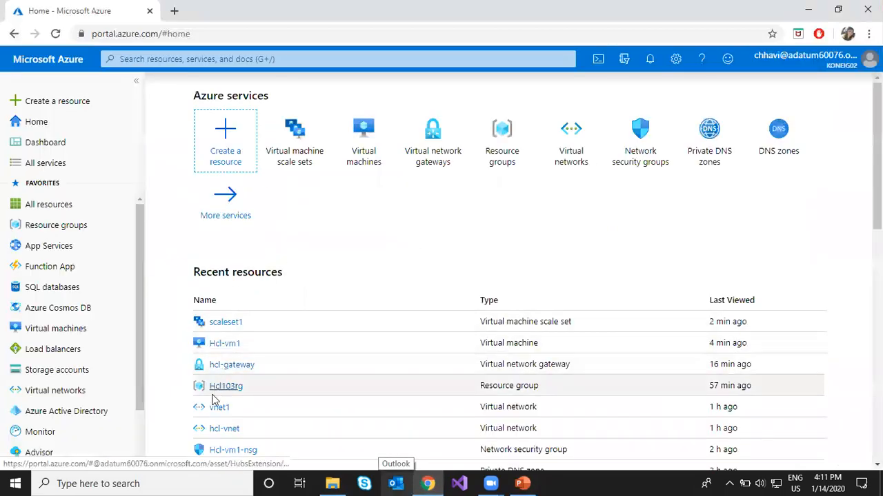
{"action": "left_click", "coordinate": [51, 391]}
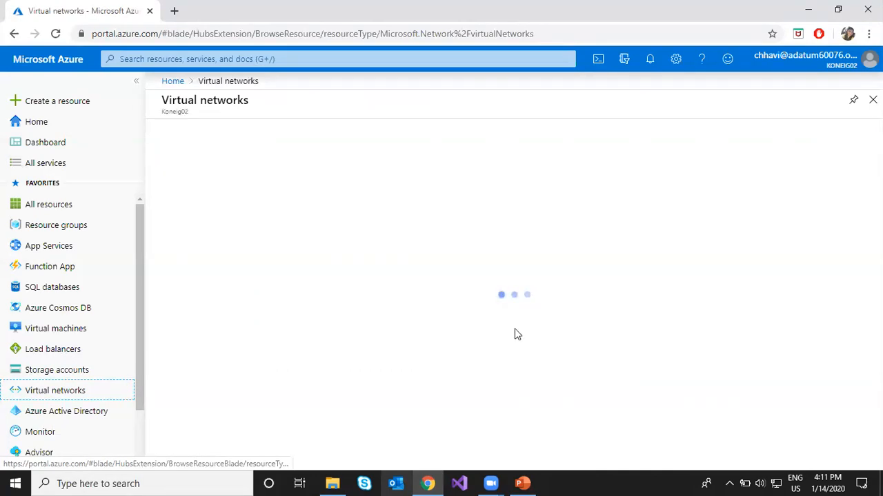
Open the connected devices of hcl-vnet and look through the overview and settings of hcl-gateway
{"action": "left_click", "coordinate": [208, 255]}
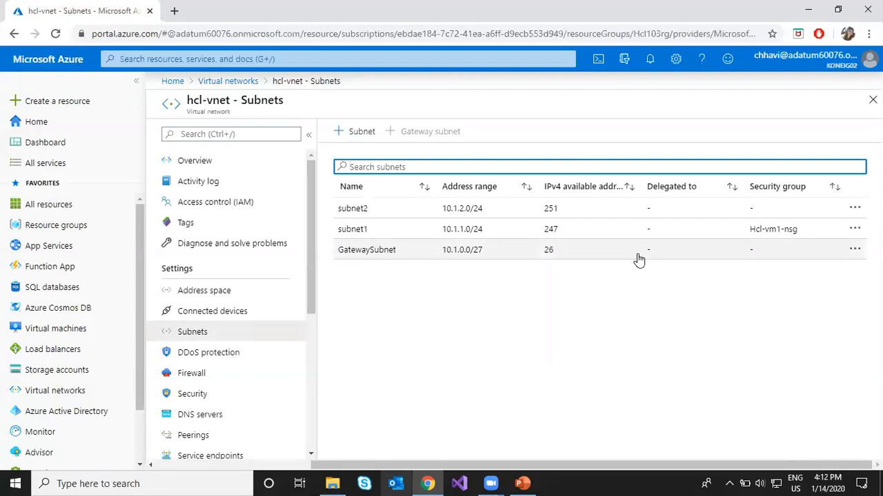
{"action": "left_click", "coordinate": [236, 314]}
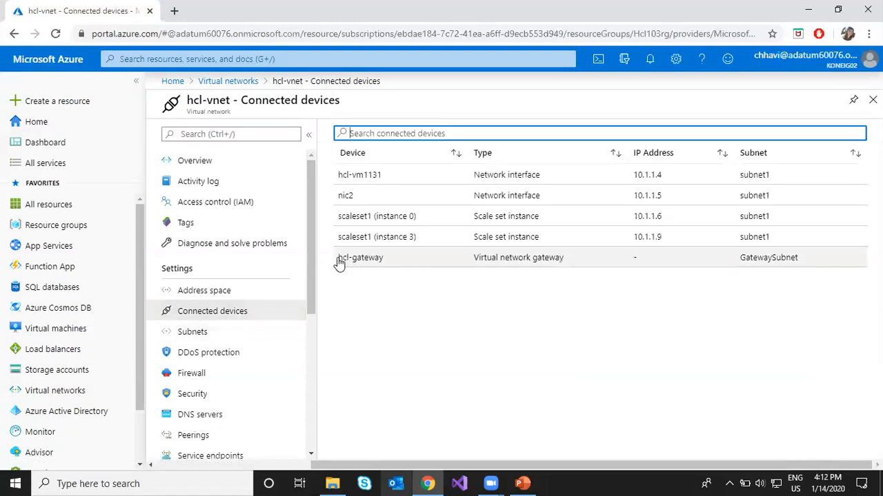
{"action": "left_click_drag", "start_coordinate": [340, 262], "coordinate": [384, 264]}
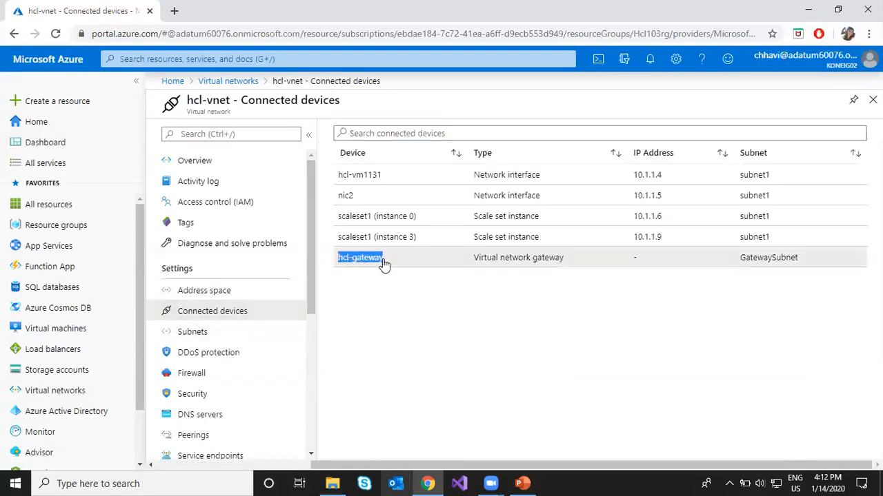
{"action": "left_click", "coordinate": [401, 300]}
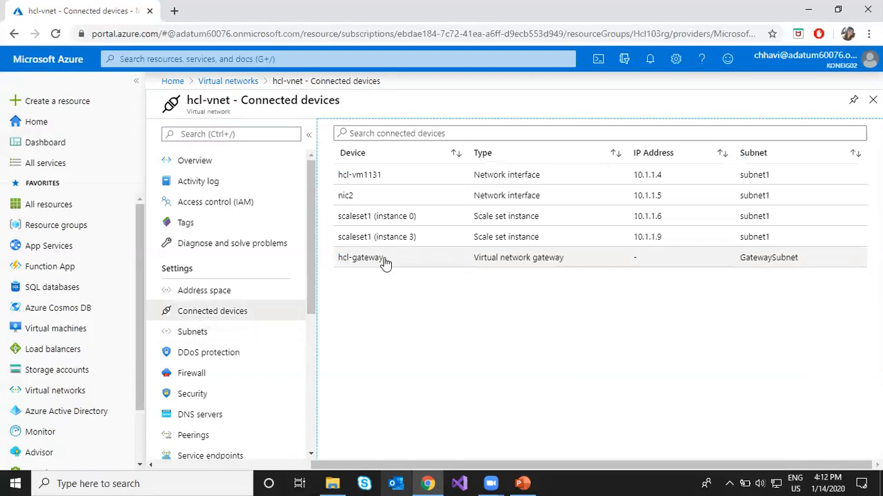
{"action": "left_click_drag", "start_coordinate": [744, 262], "coordinate": [800, 262]}
{"action": "left_click", "coordinate": [424, 264]}
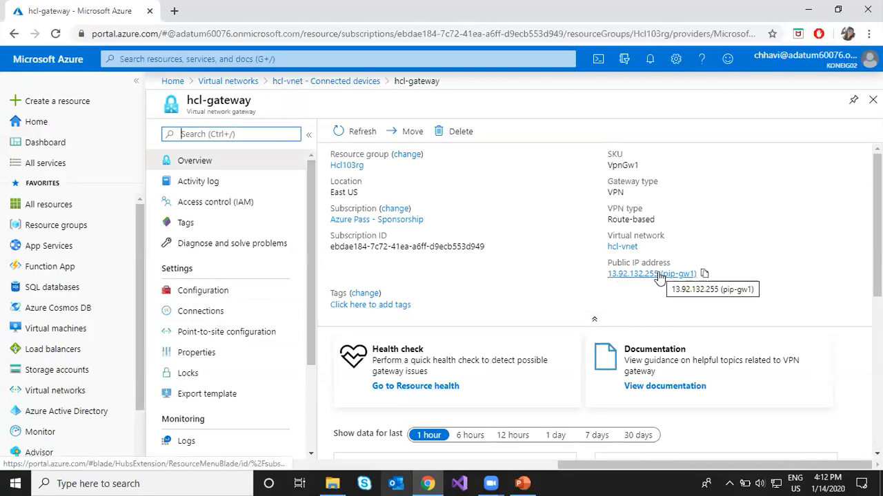
{"action": "scroll", "coordinate": [239, 337], "scroll_direction": "down", "scroll_amount": 3}
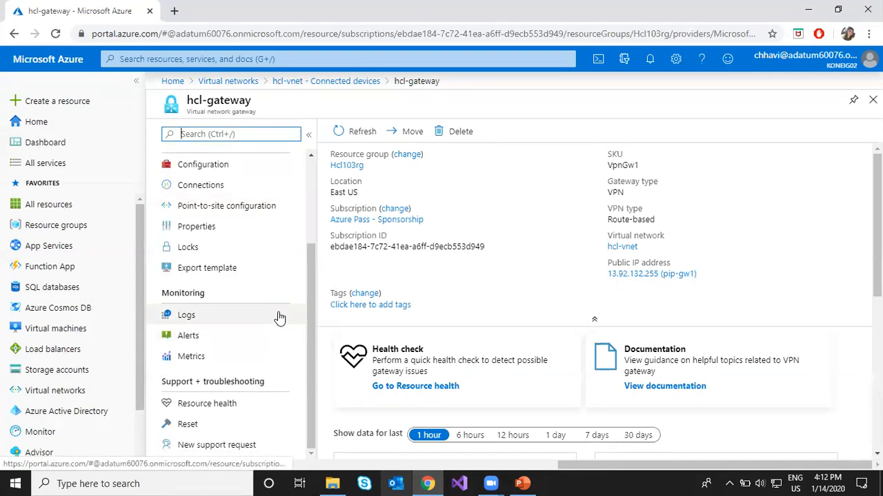
{"action": "scroll", "coordinate": [280, 317], "scroll_direction": "up", "scroll_amount": 3}
Switch to the PowerPoint presentation and go to the Gateway Transit and Connectivity slide
{"action": "left_click", "coordinate": [522, 484]}
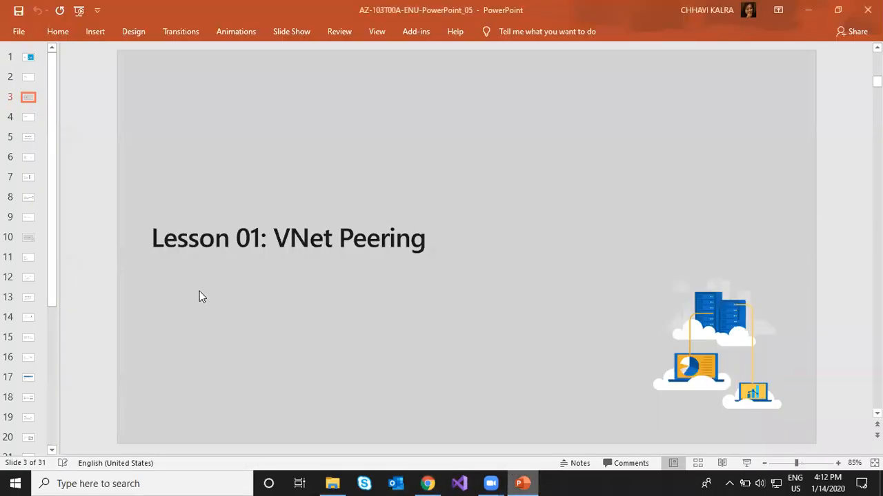
{"action": "scroll", "coordinate": [105, 300], "scroll_direction": "down", "scroll_amount": 1}
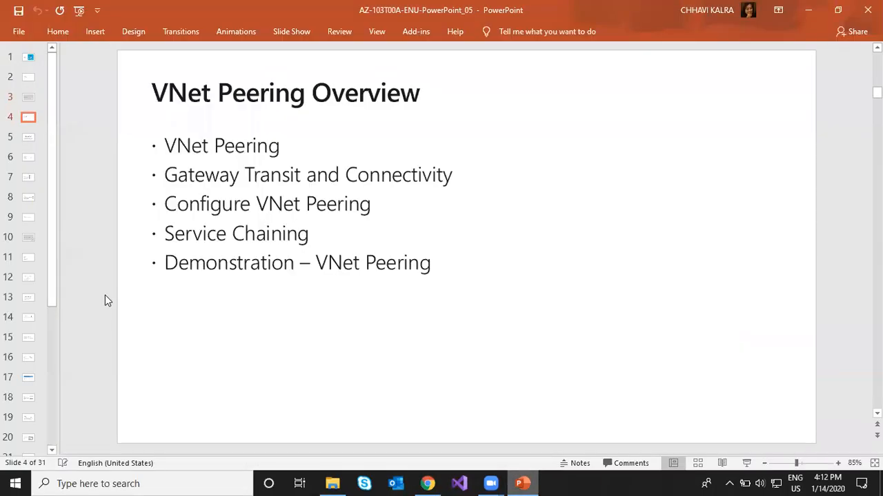
{"action": "scroll", "coordinate": [106, 298], "scroll_direction": "down", "scroll_amount": 2}
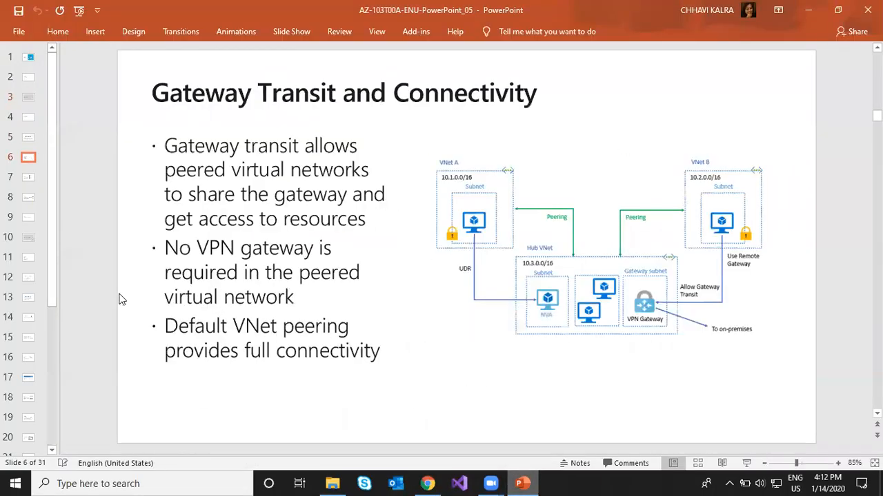
Switch back to the Azure portal in Chrome and open the hclVnet-vnet1 peering of hcl-vnet
{"action": "left_click", "coordinate": [423, 483]}
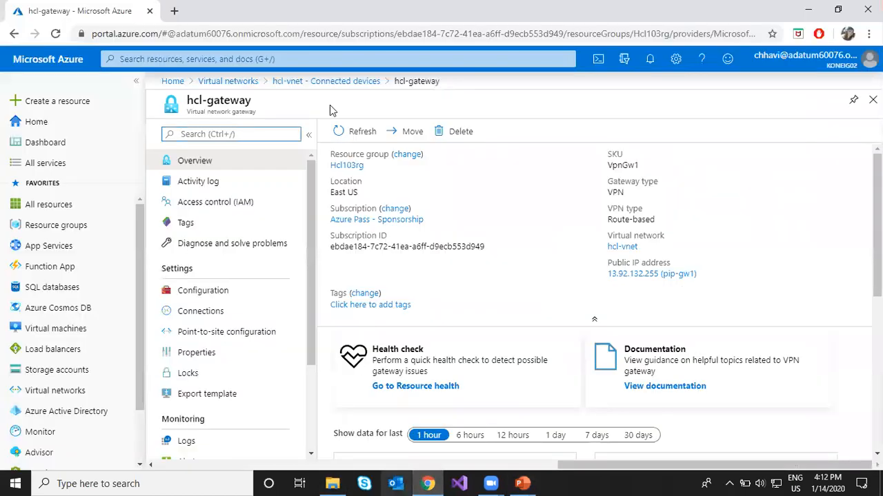
{"action": "left_click", "coordinate": [321, 81]}
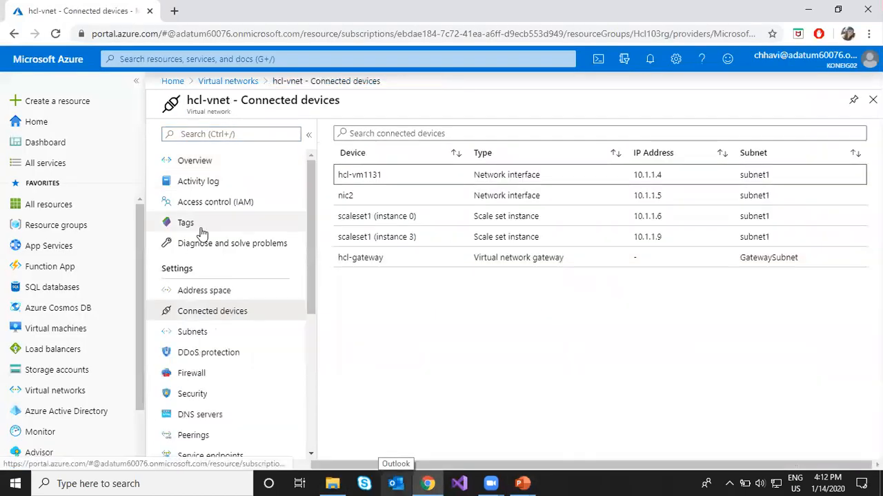
{"action": "scroll", "coordinate": [205, 407], "scroll_direction": "down", "scroll_amount": 2}
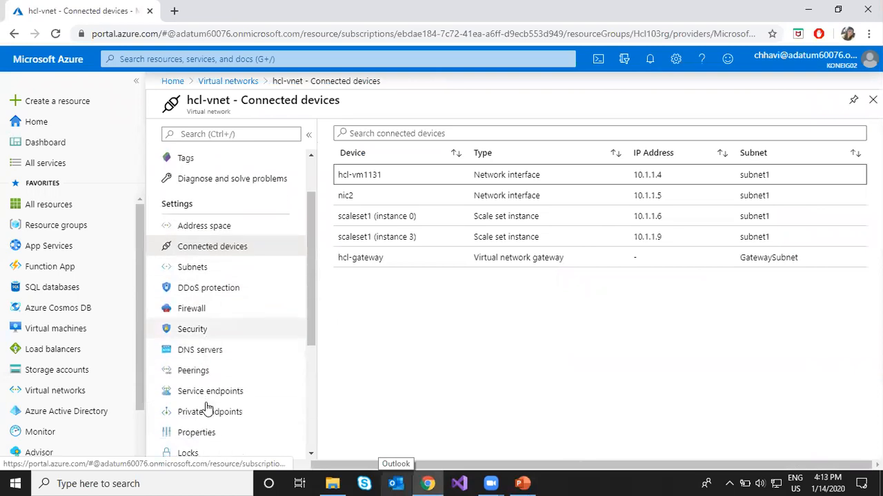
{"action": "scroll", "coordinate": [224, 190], "scroll_direction": "up", "scroll_amount": 2}
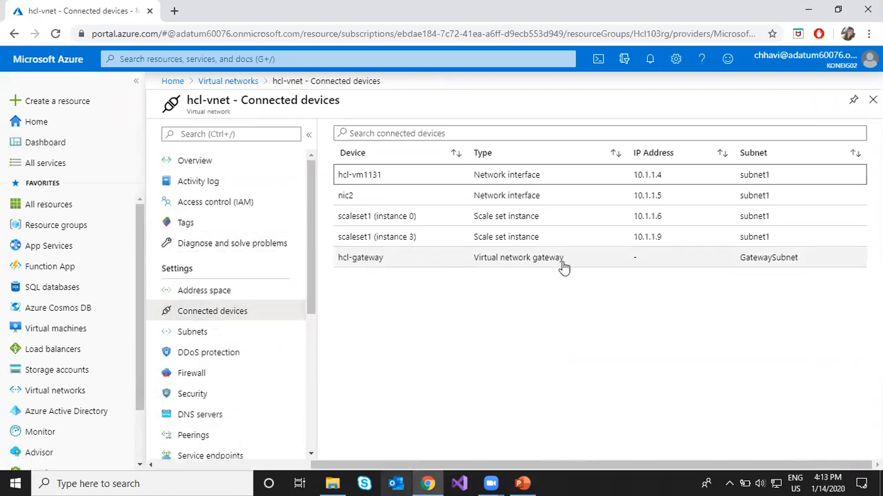
{"action": "left_click", "coordinate": [193, 436]}
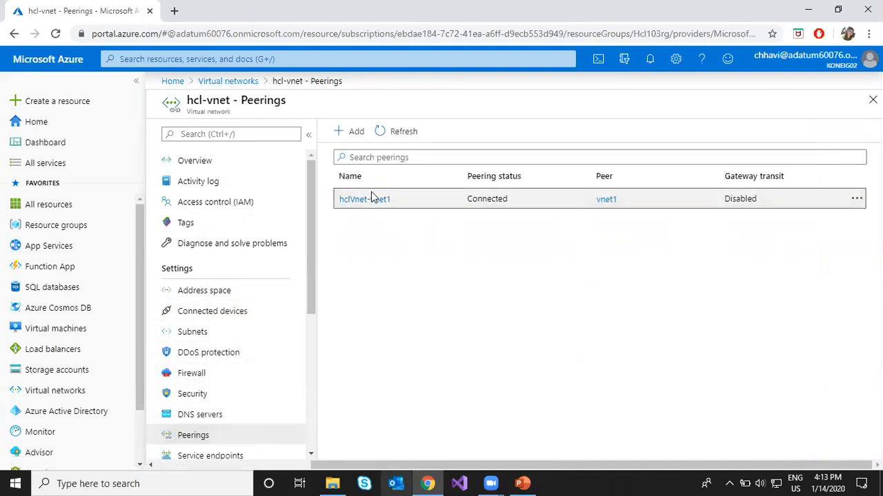
{"action": "left_click", "coordinate": [370, 199]}
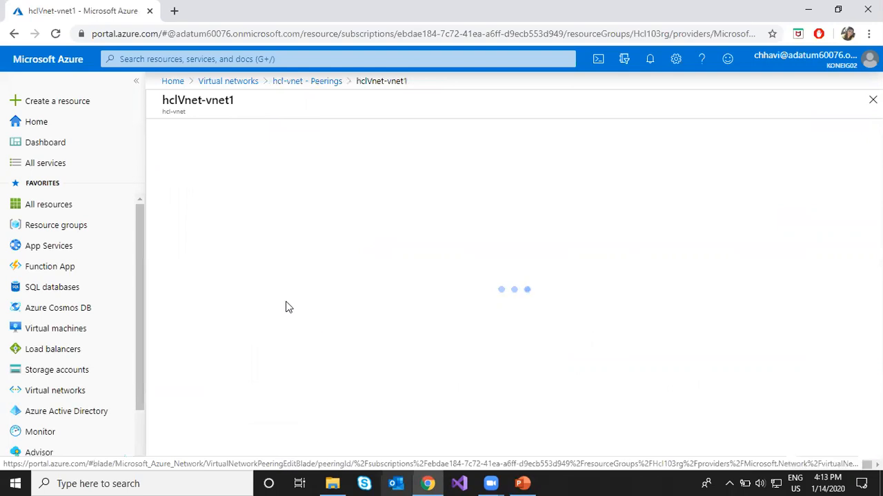
Allow gateway transit on the hclVnet-vnet1 peering and read the note about the remote gateways option
{"action": "scroll", "coordinate": [272, 311], "scroll_direction": "down", "scroll_amount": 3}
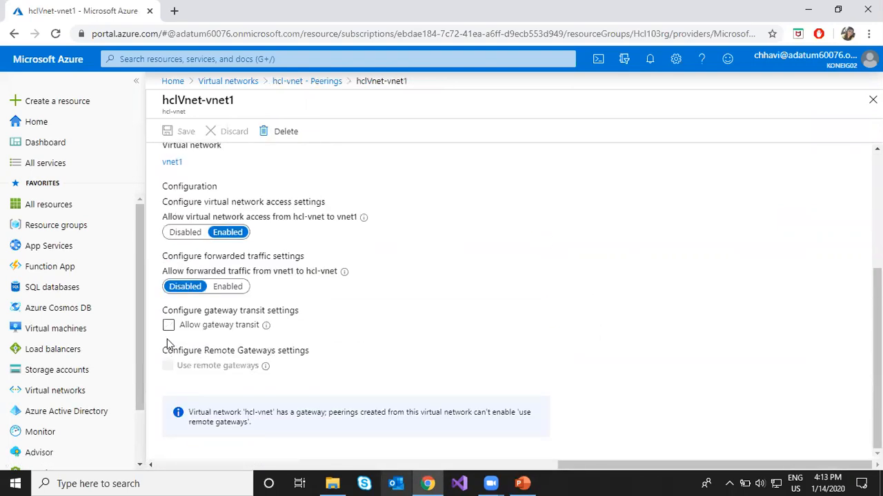
{"action": "left_click", "coordinate": [168, 327]}
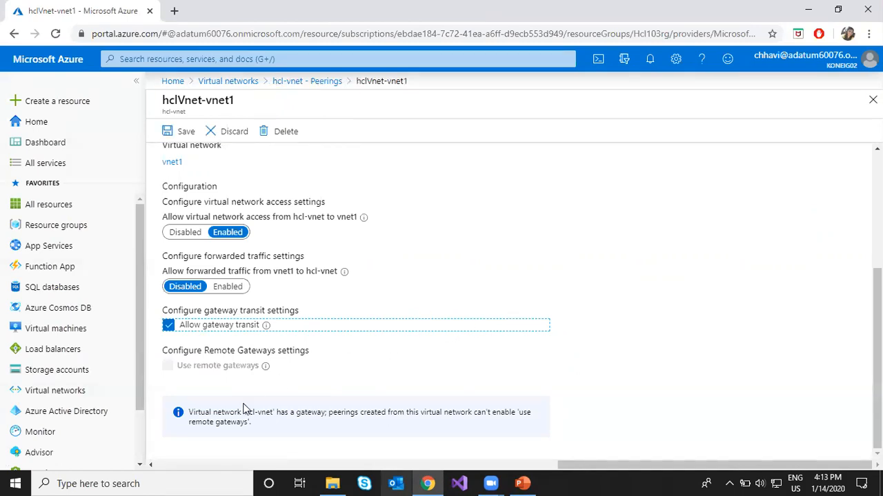
{"action": "left_click_drag", "start_coordinate": [213, 418], "coordinate": [256, 416]}
{"action": "left_click", "coordinate": [299, 416]}
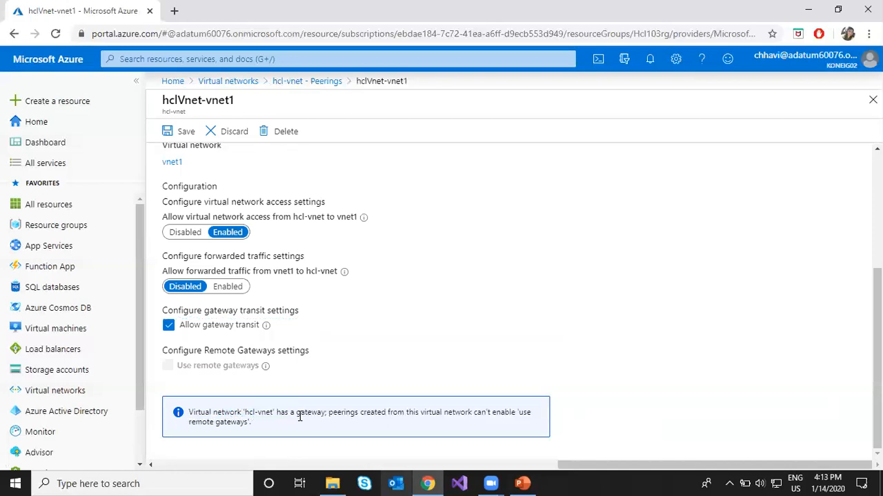
{"action": "left_click_drag", "start_coordinate": [330, 415], "coordinate": [524, 414]}
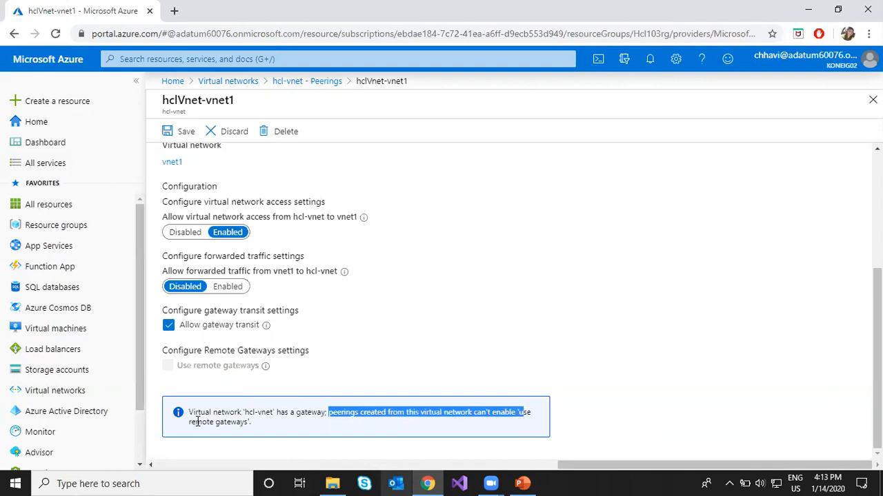
{"action": "left_click_drag", "start_coordinate": [194, 422], "coordinate": [240, 422]}
{"action": "left_click", "coordinate": [335, 333]}
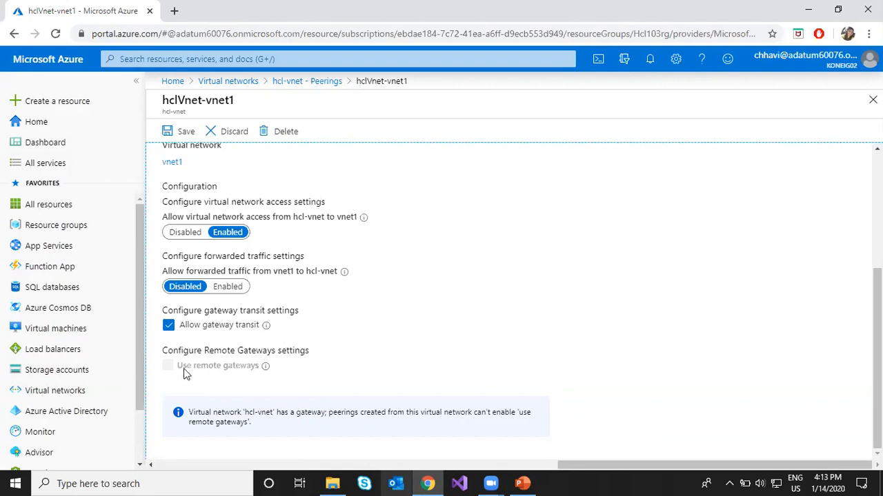
{"action": "triple_click", "coordinate": [178, 373]}
{"action": "left_click", "coordinate": [363, 373]}
Save the hclVnet-vnet1 peering and check the portal notifications for the save status
{"action": "scroll", "coordinate": [378, 326], "scroll_direction": "up", "scroll_amount": 2}
{"action": "left_click", "coordinate": [177, 137]}
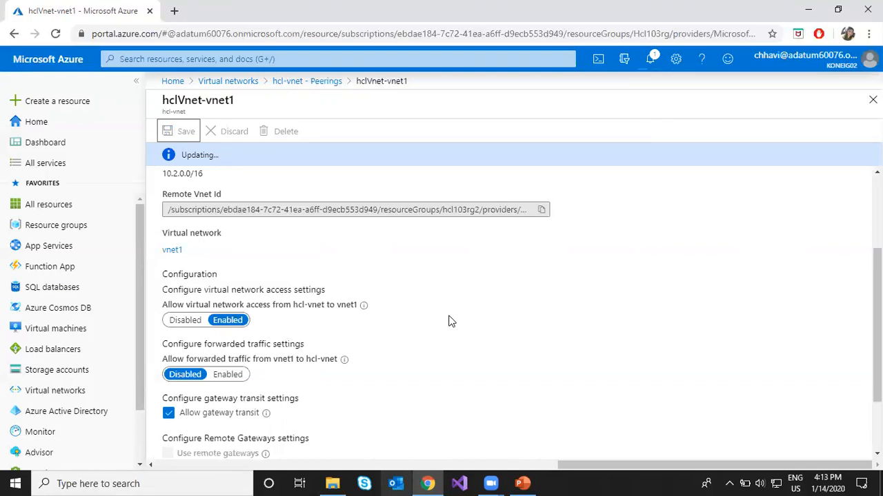
{"action": "left_click", "coordinate": [649, 60]}
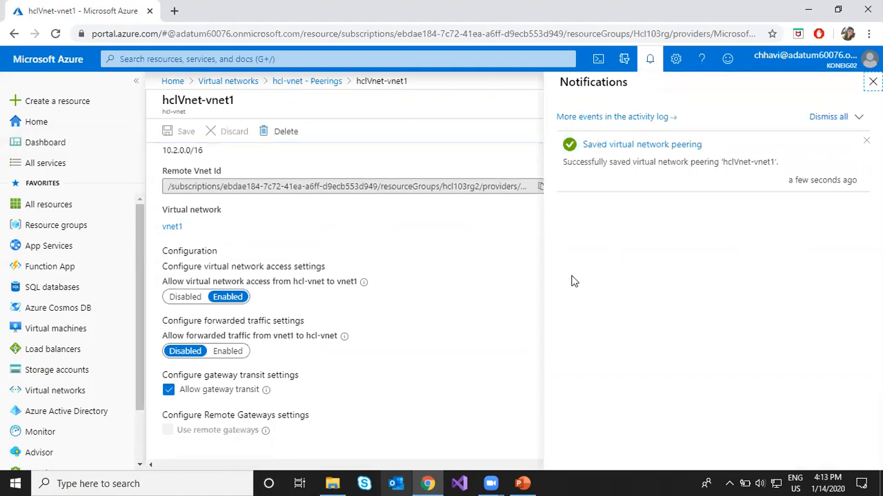
{"action": "left_click", "coordinate": [649, 60]}
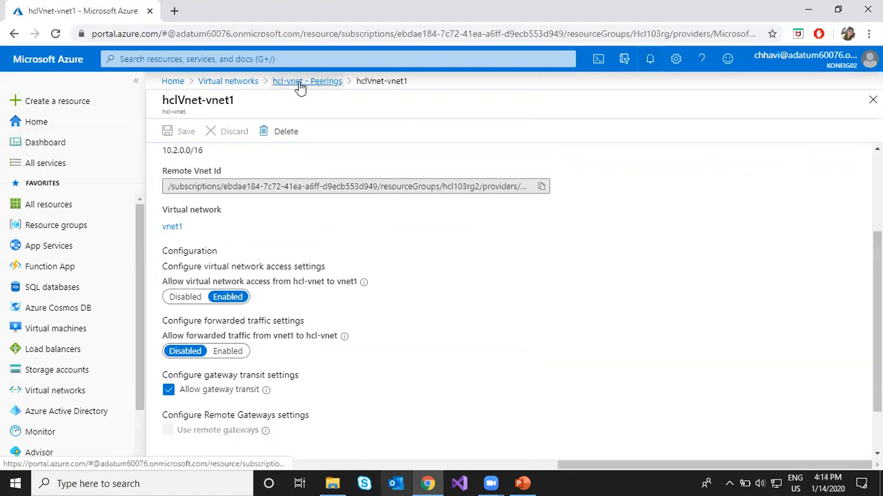
Return to the list of virtual networks and open the vnet1-HclVnet peering of vnet1
{"action": "left_click", "coordinate": [304, 81]}
{"action": "left_click", "coordinate": [220, 81]}
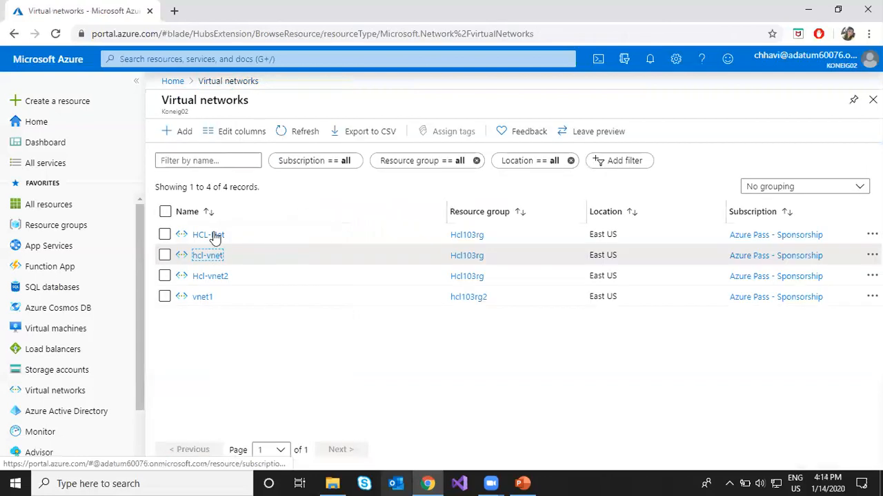
{"action": "left_click", "coordinate": [200, 297]}
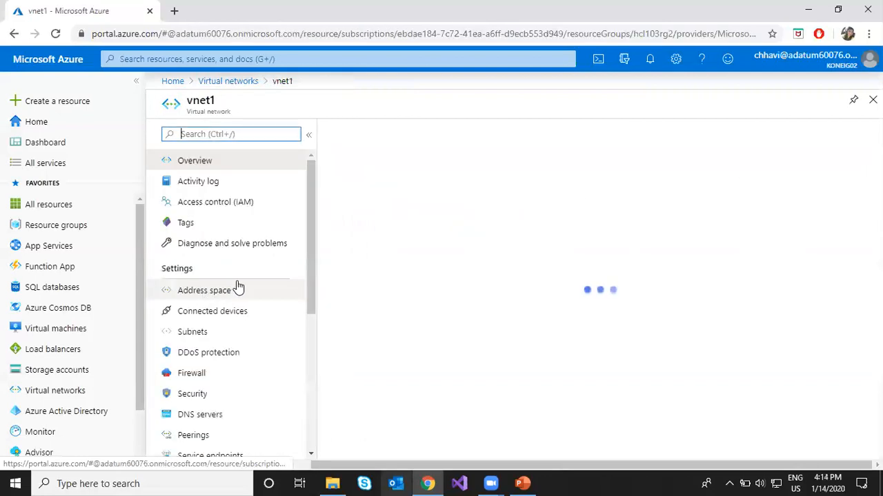
{"action": "scroll", "coordinate": [217, 331], "scroll_direction": "down", "scroll_amount": 2}
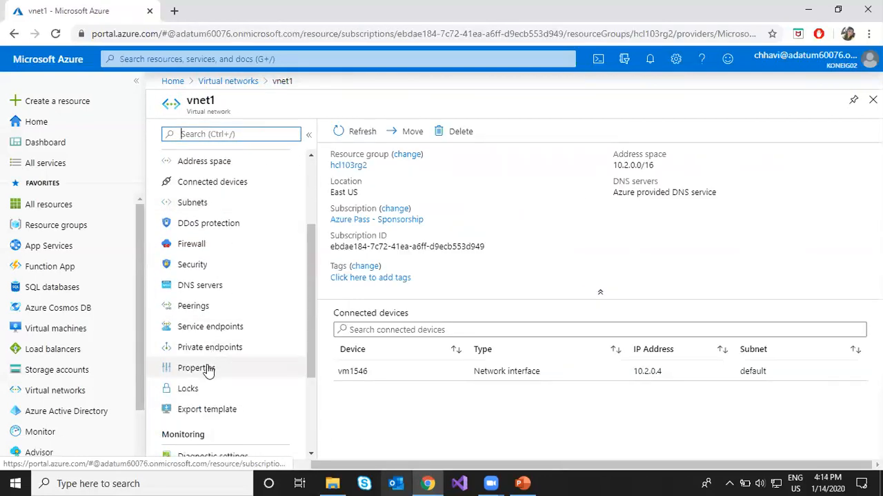
{"action": "left_click", "coordinate": [198, 312]}
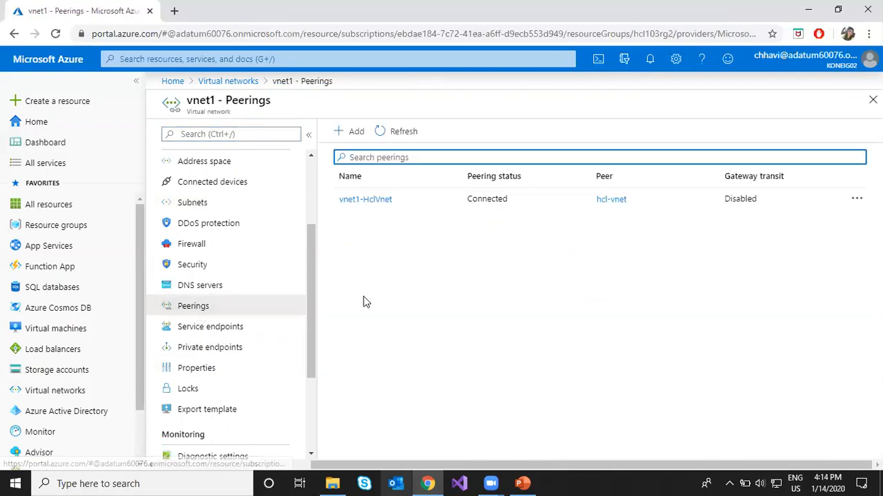
{"action": "left_click", "coordinate": [365, 200]}
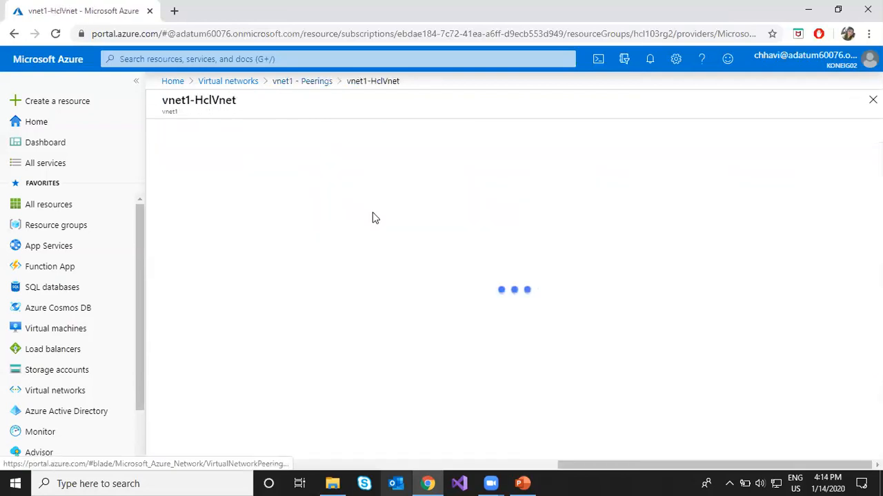
Enable Use remote gateways on the vnet1-HclVnet peering, reading its requirements note, and save the peering
{"action": "scroll", "coordinate": [406, 235], "scroll_direction": "down", "scroll_amount": 2}
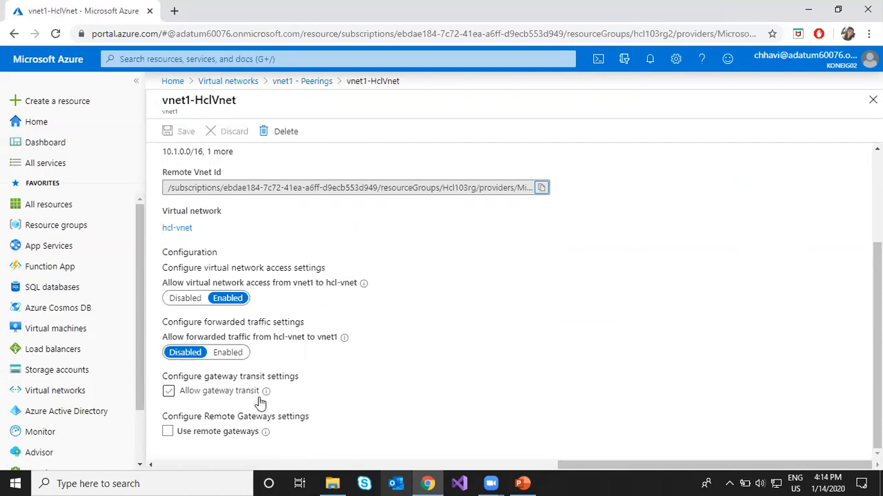
{"action": "left_click", "coordinate": [168, 432]}
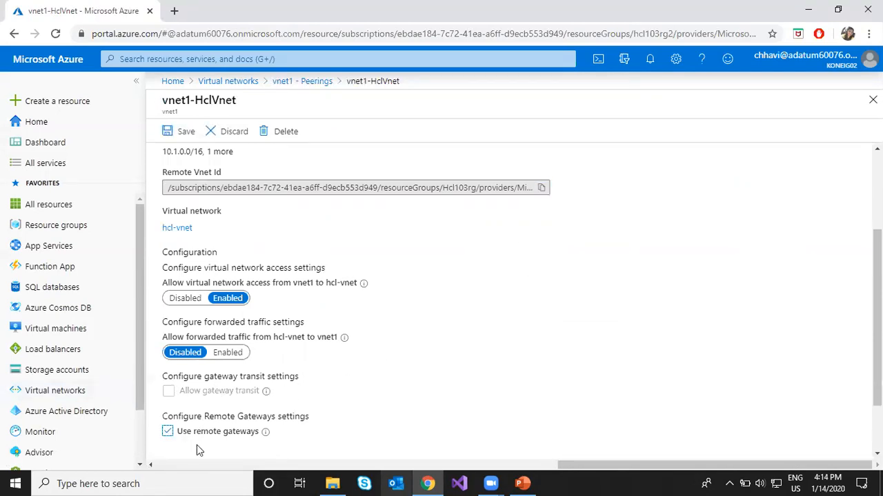
{"action": "scroll", "coordinate": [408, 357], "scroll_direction": "down", "scroll_amount": 2}
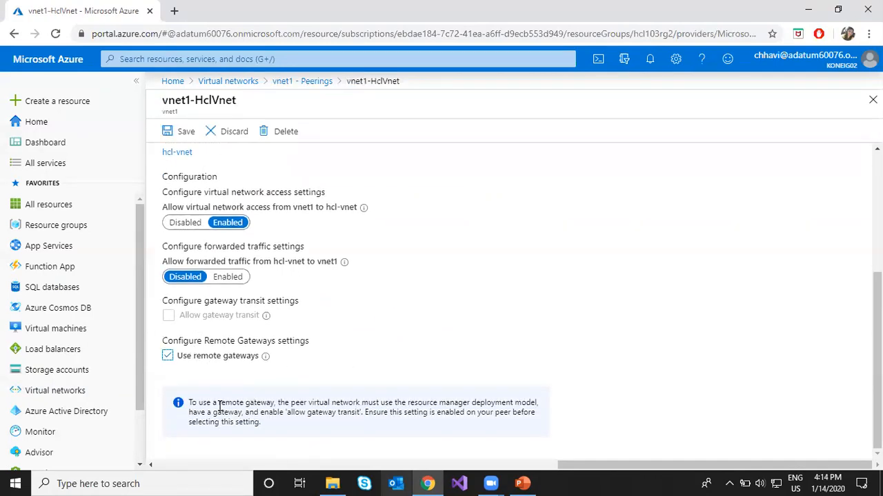
{"action": "left_click_drag", "start_coordinate": [218, 400], "coordinate": [473, 405]}
{"action": "left_click", "coordinate": [440, 416]}
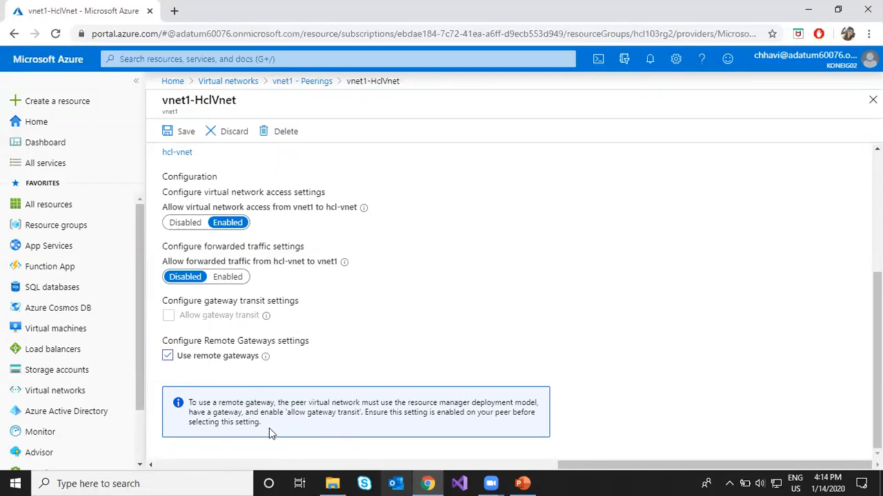
{"action": "left_click_drag", "start_coordinate": [209, 412], "coordinate": [404, 362]}
{"action": "left_click", "coordinate": [435, 326]}
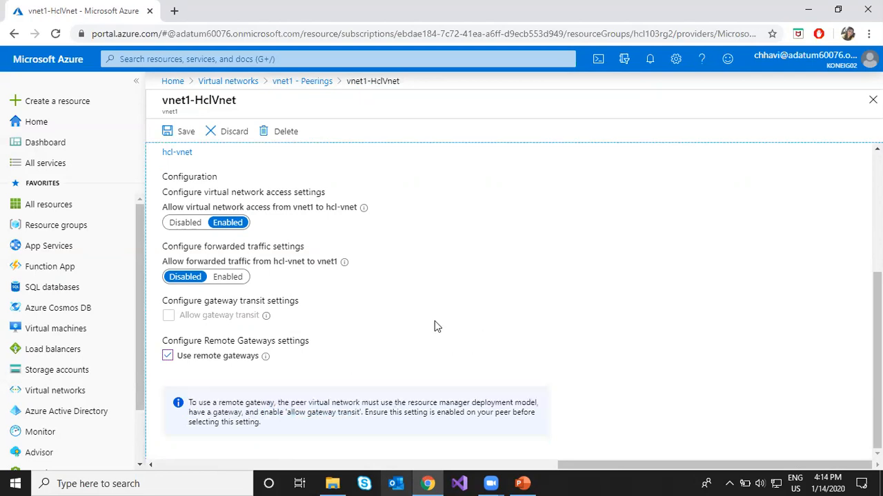
{"action": "scroll", "coordinate": [289, 235], "scroll_direction": "up", "scroll_amount": 2}
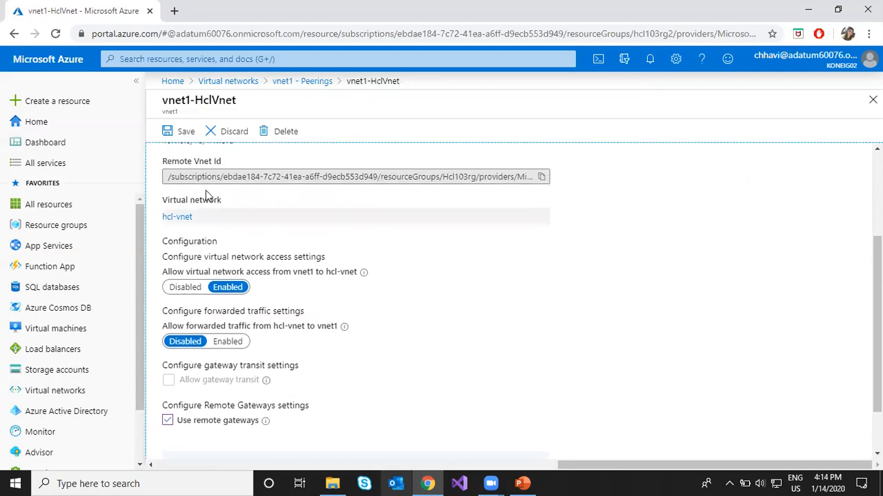
{"action": "left_click", "coordinate": [181, 134]}
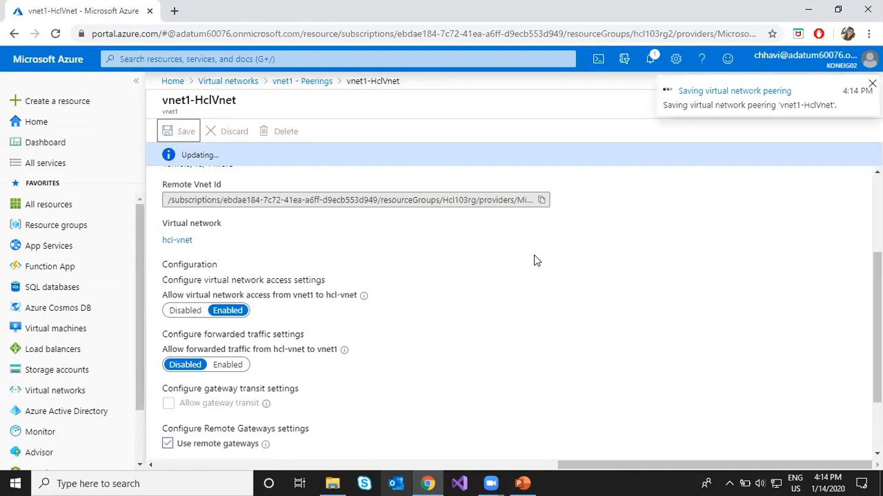